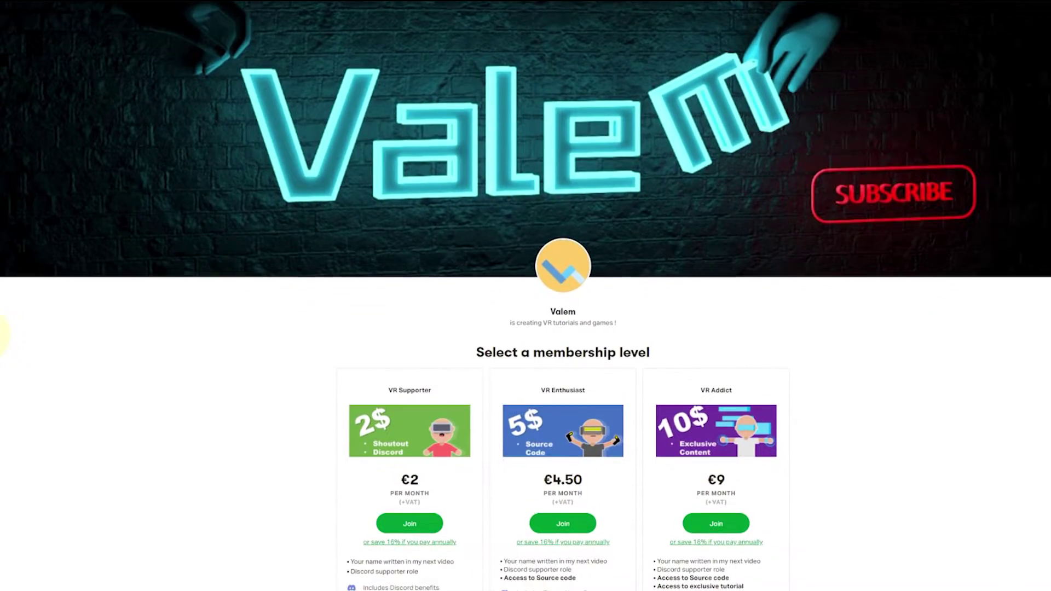
- Scroll the Patreon page down to the VR Supporter, VR Enthusiast and VR Addict tiers
{"action": "scroll", "coordinate": [526, 295], "scroll_direction": "down", "scroll_amount": 1}
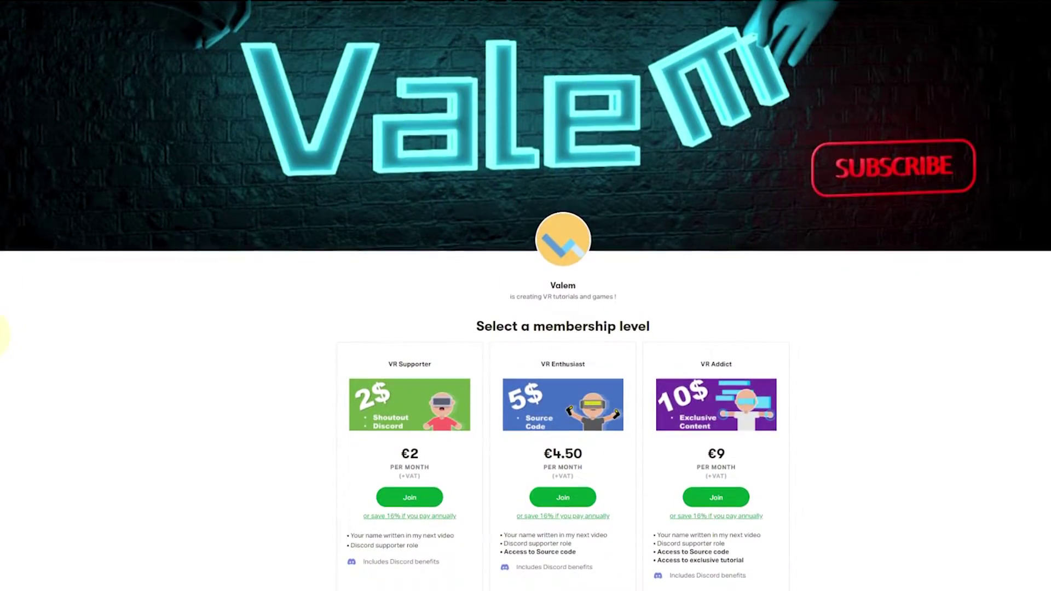
{"action": "scroll", "coordinate": [525, 295], "scroll_direction": "down", "scroll_amount": 1}
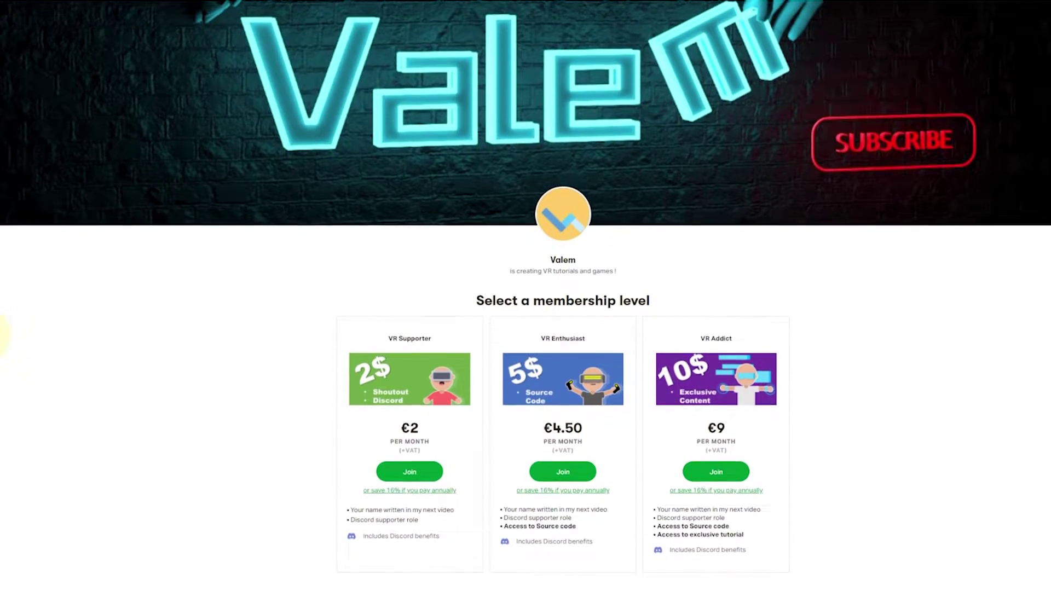
{"action": "scroll", "coordinate": [526, 296], "scroll_direction": "down", "scroll_amount": 1}
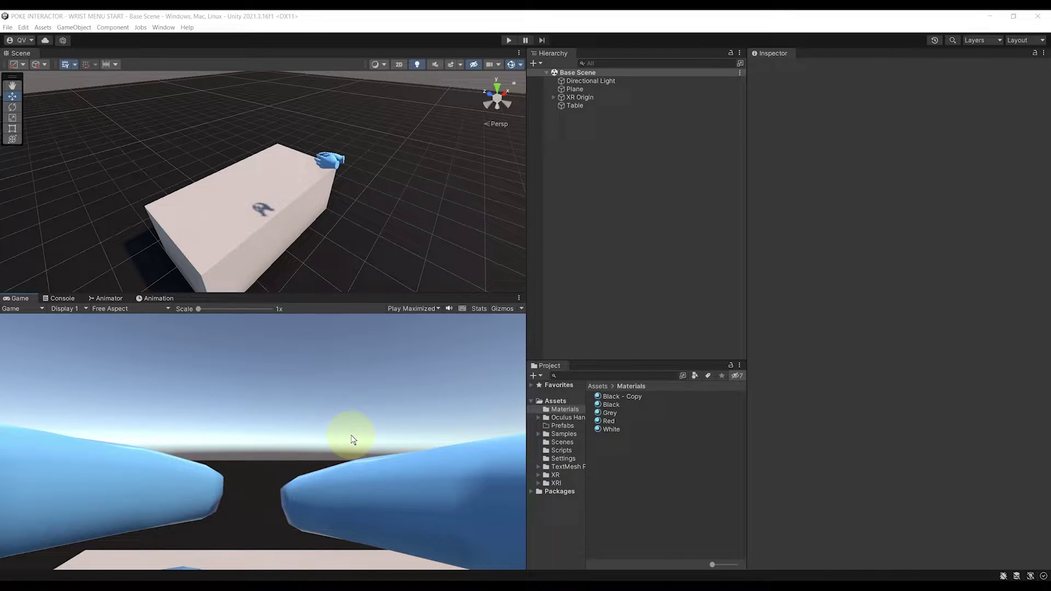
- Turn on Enable Pre-release Packages in the Package Manager's advanced project settings
{"action": "left_click", "coordinate": [163, 27]}
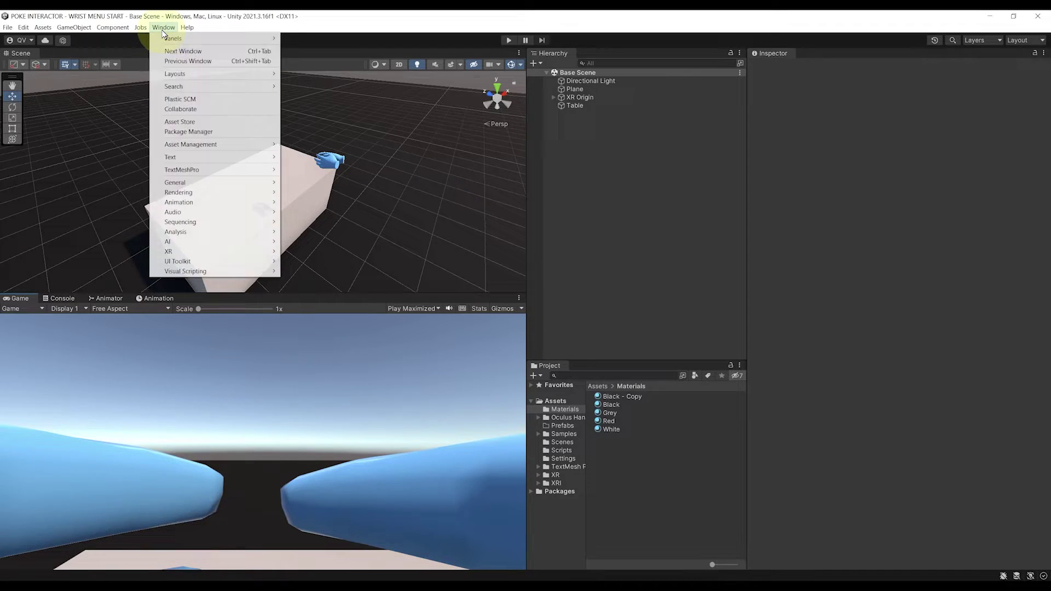
{"action": "left_click", "coordinate": [199, 136]}
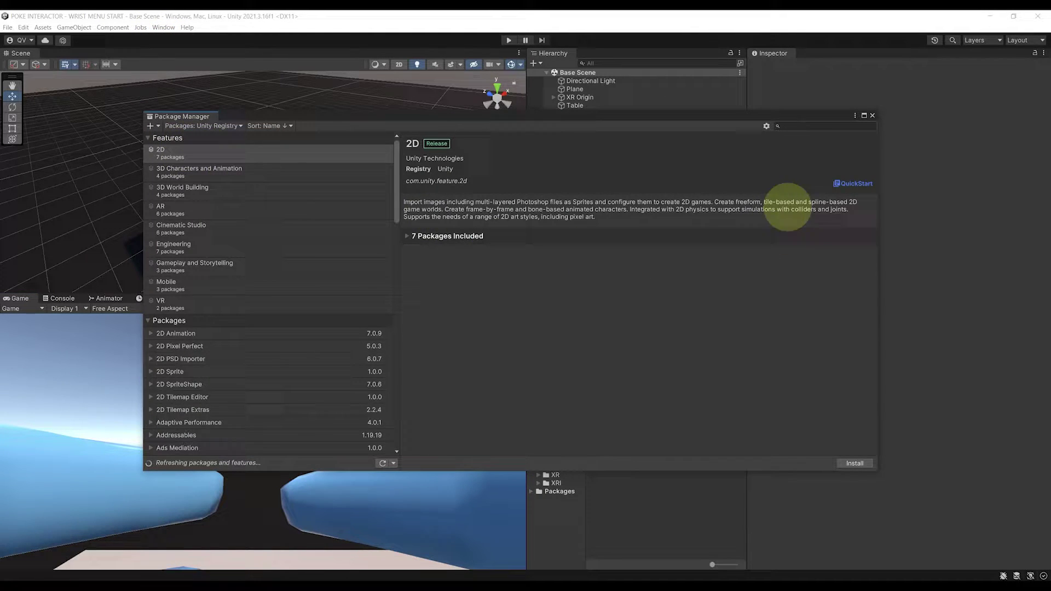
{"action": "left_click", "coordinate": [767, 127]}
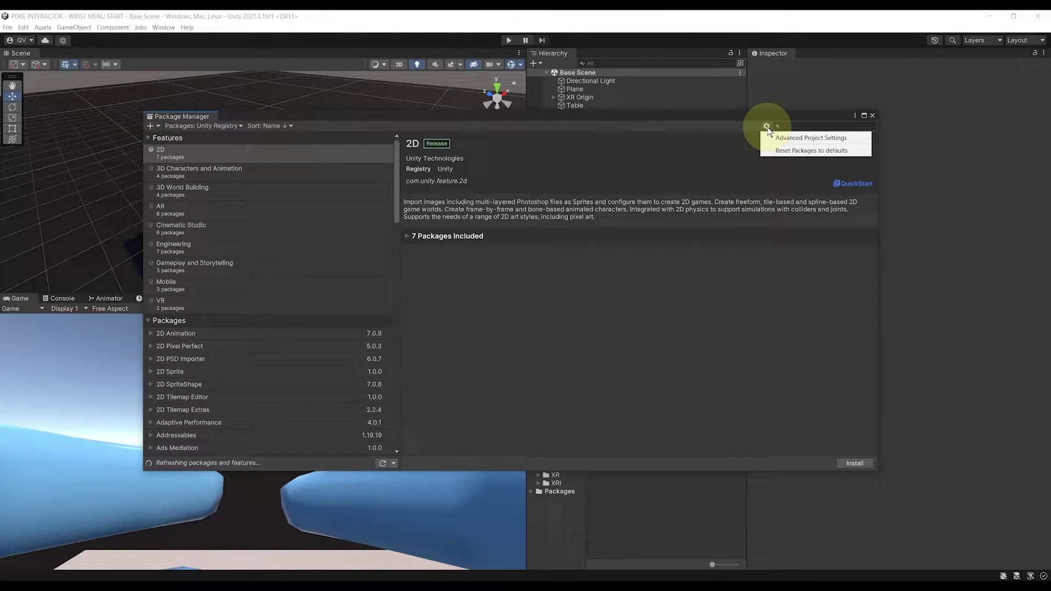
{"action": "left_click", "coordinate": [808, 139]}
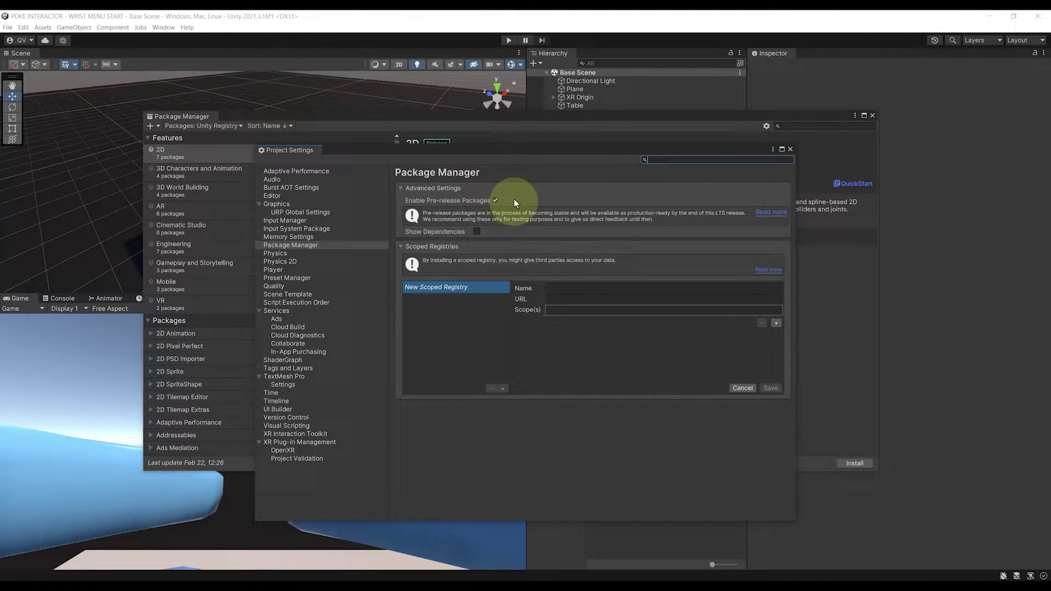
{"action": "left_click", "coordinate": [791, 149]}
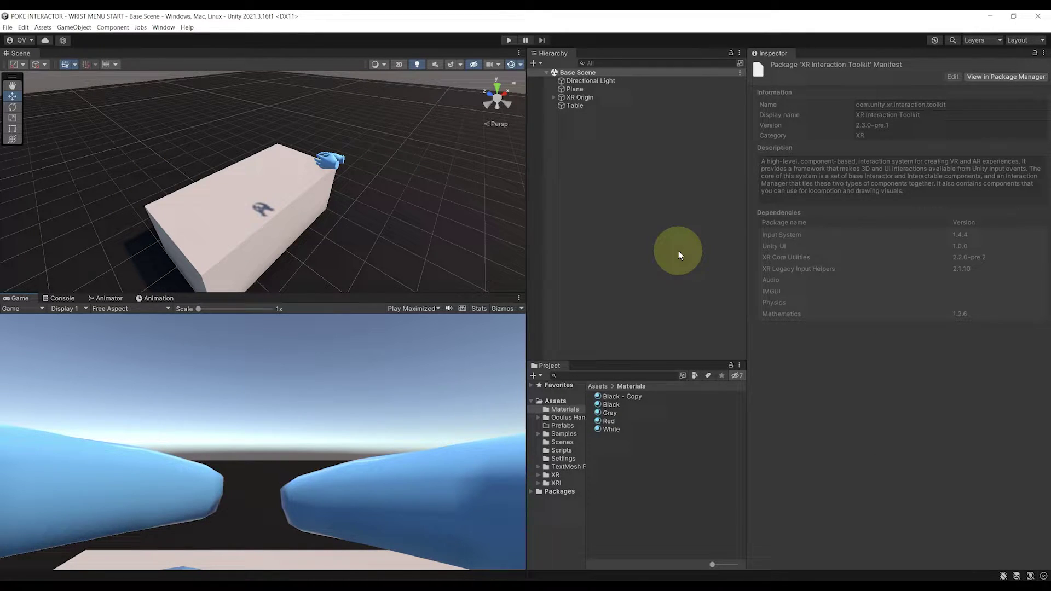
- Add a UI Canvas to the scene named 'Hand Menu Canvas'
{"action": "left_click", "coordinate": [679, 255]}
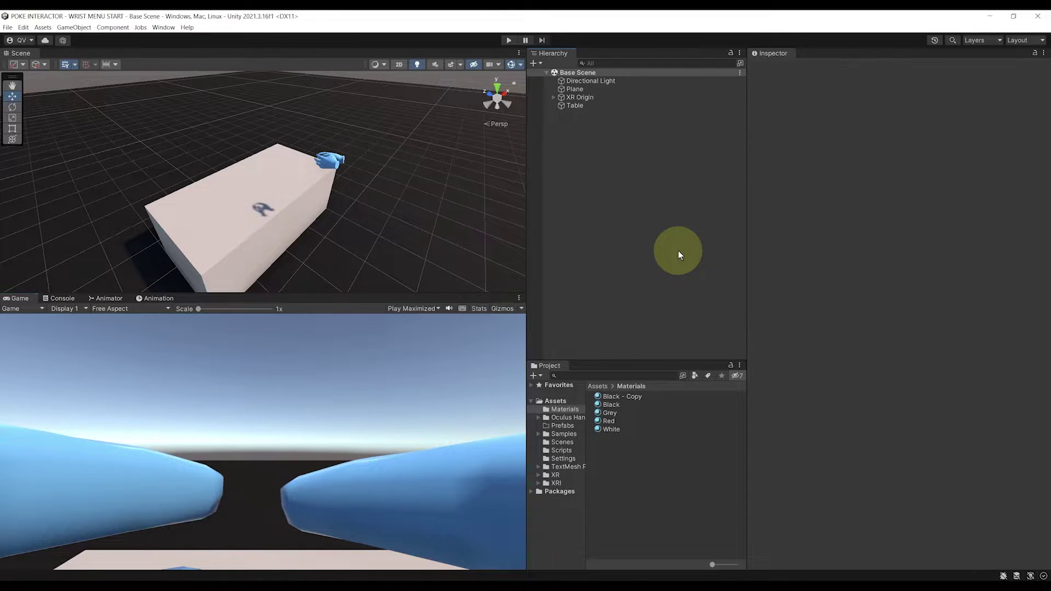
{"action": "right_click", "coordinate": [568, 134]}
{"action": "mouse_move", "coordinate": [616, 299]}
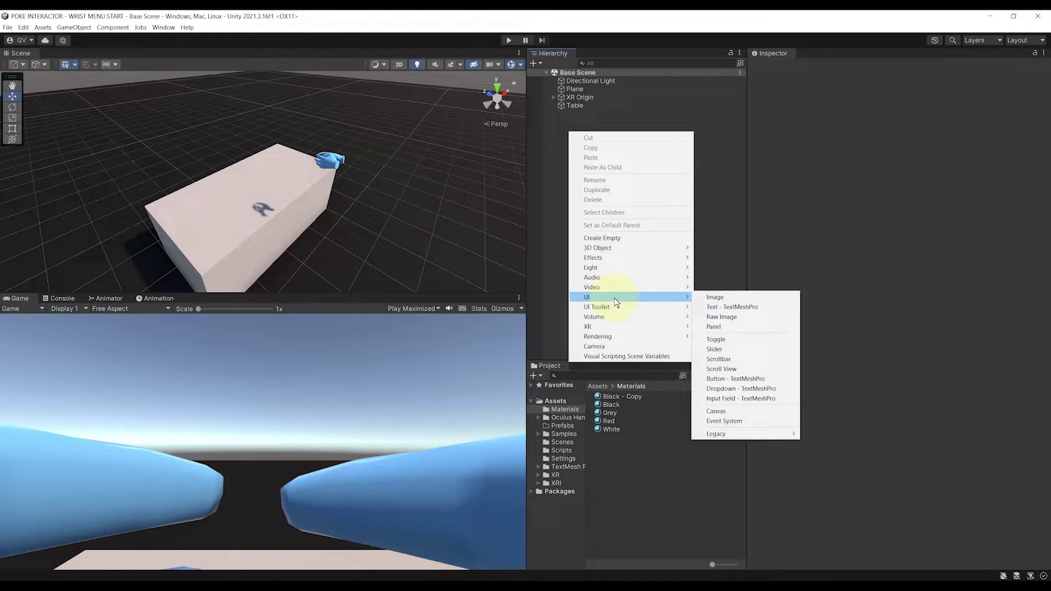
{"action": "left_click", "coordinate": [729, 413]}
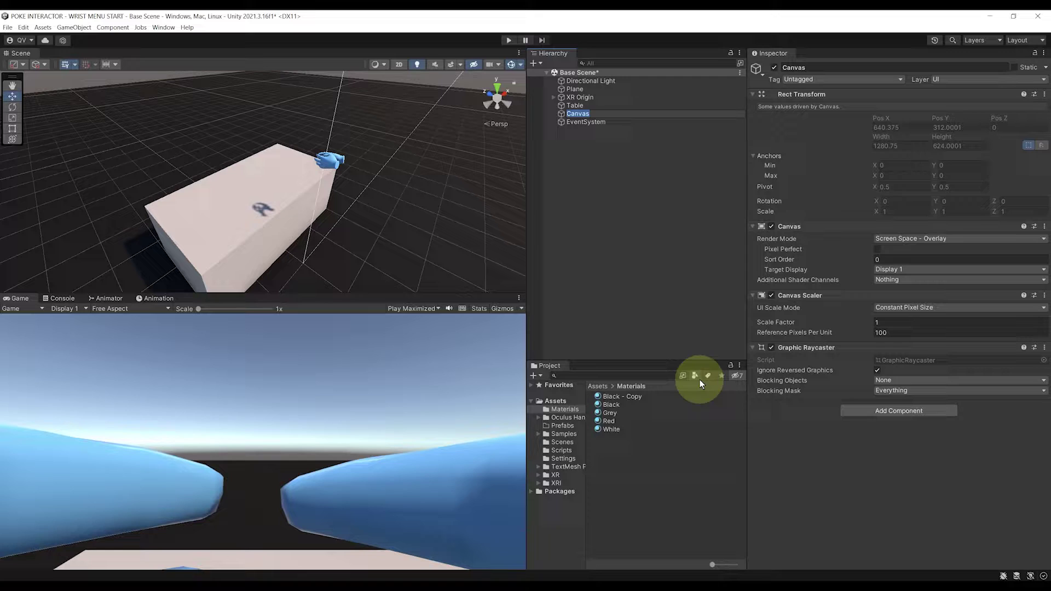
{"action": "type", "text": "H"}
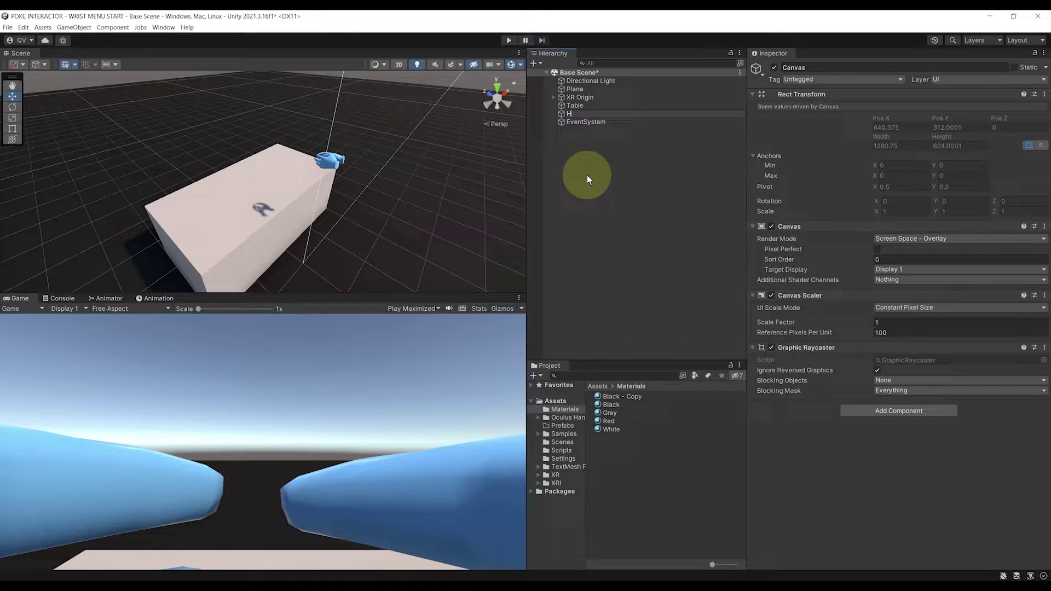
{"action": "type", "text": "and Menu Canvas"}
{"action": "key", "text": "Return"}
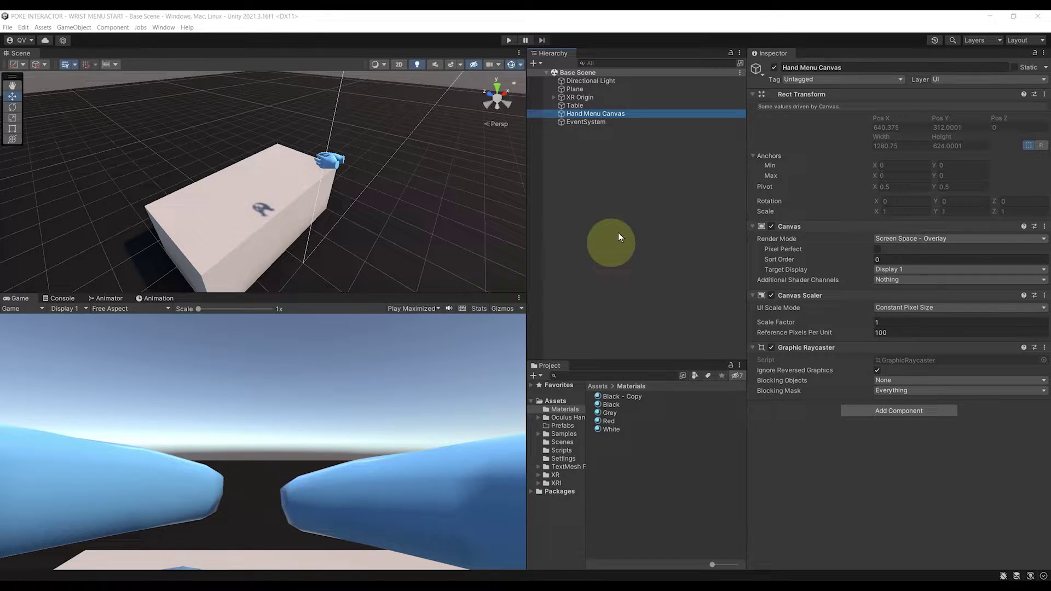
- Add a Panel under Hand Menu Canvas and frame it in the Scene view
{"action": "right_click", "coordinate": [581, 114]}
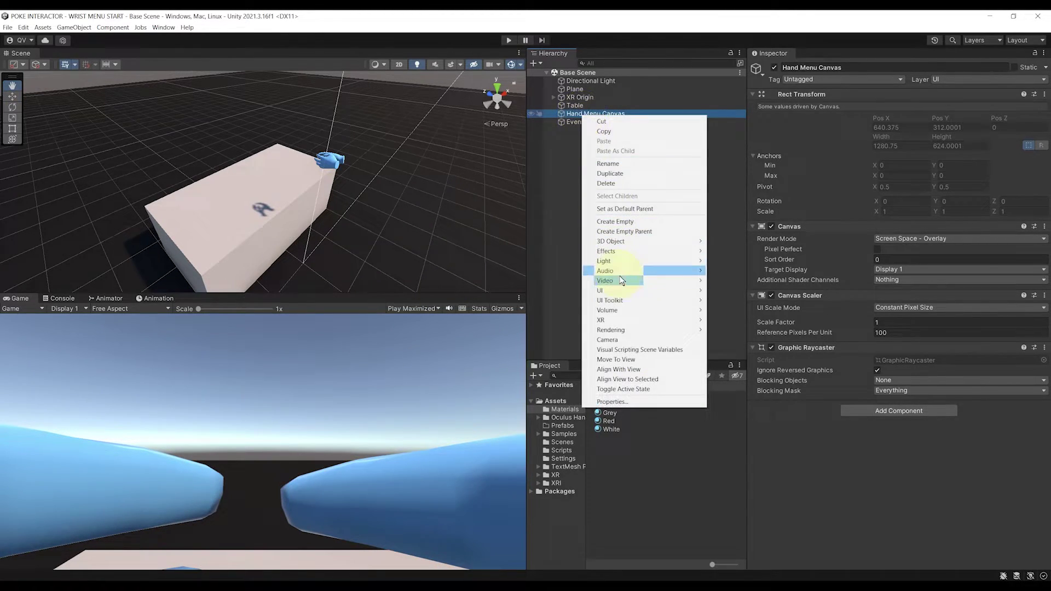
{"action": "mouse_move", "coordinate": [625, 290]}
{"action": "left_click", "coordinate": [724, 321]}
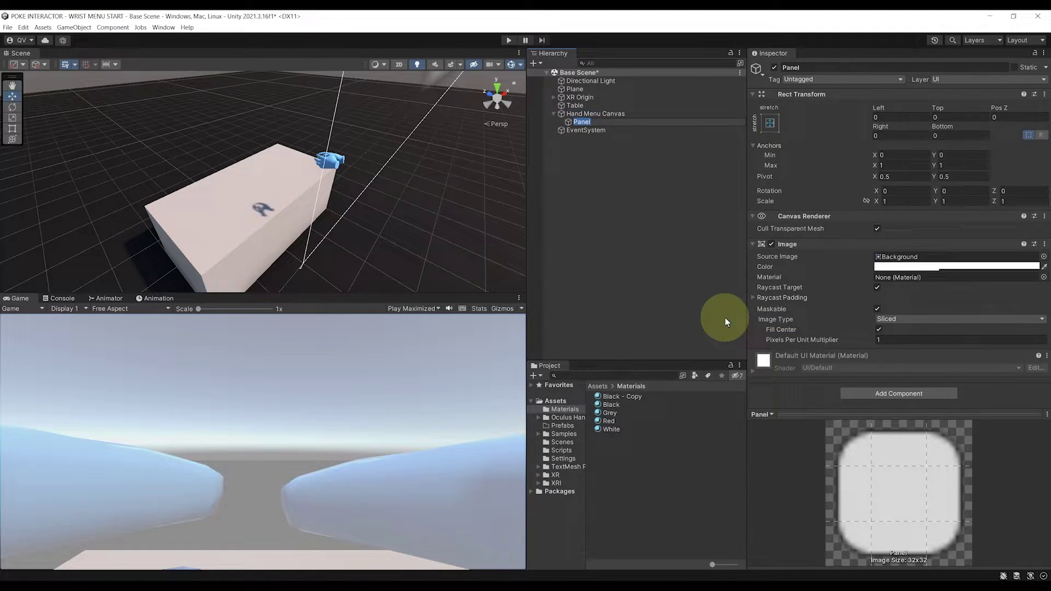
{"action": "left_click", "coordinate": [585, 150]}
{"action": "double_click", "coordinate": [583, 124]}
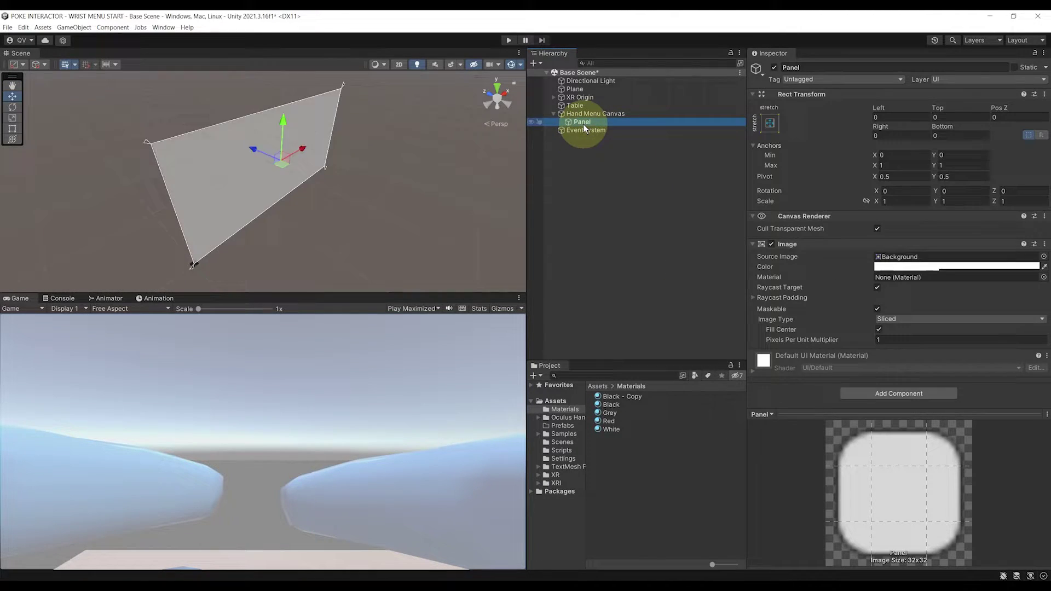
{"action": "right_click_drag", "start_coordinate": [329, 222], "coordinate": [296, 168]}
{"action": "scroll", "coordinate": [297, 169], "scroll_direction": "up", "scroll_amount": 2}
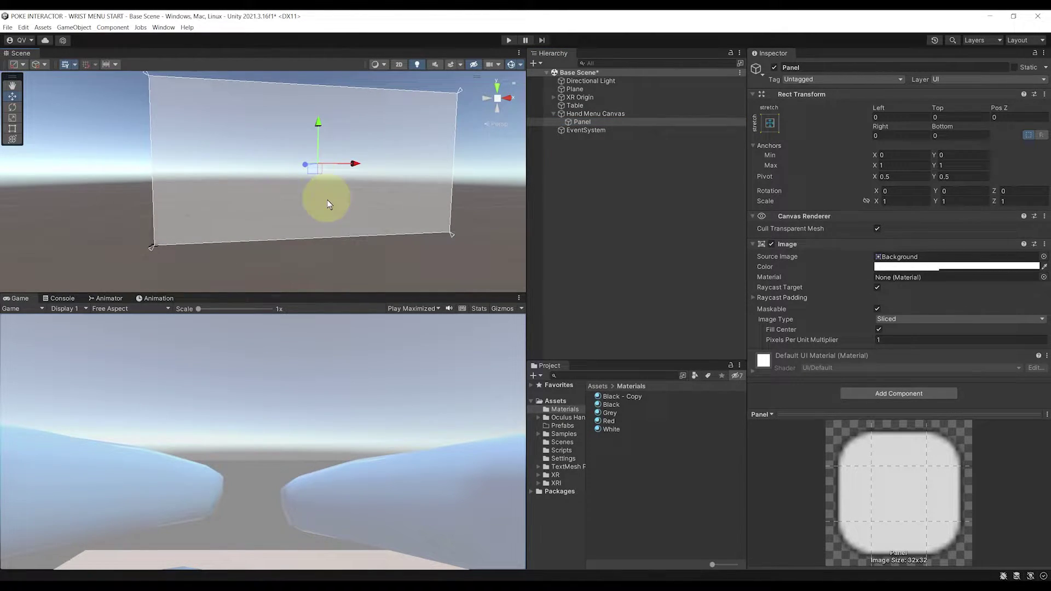
{"action": "middle_click_drag", "start_coordinate": [333, 203], "coordinate": [317, 235]}
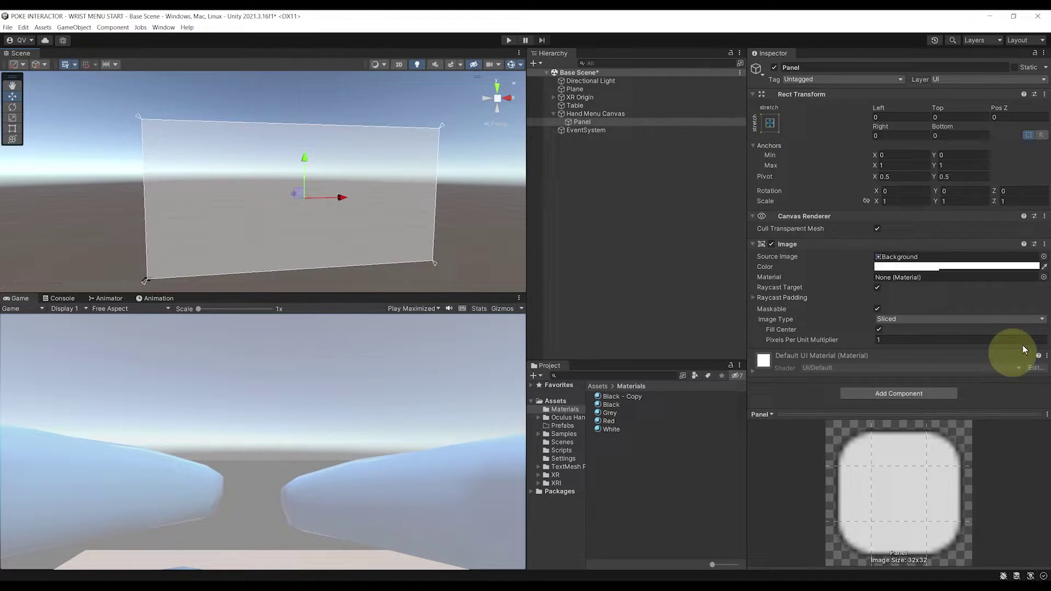
- Set the Panel's Image colour to black with alpha 217 and save the scene
{"action": "left_click", "coordinate": [966, 267]}
{"action": "left_click_drag", "start_coordinate": [978, 324], "coordinate": [943, 388]}
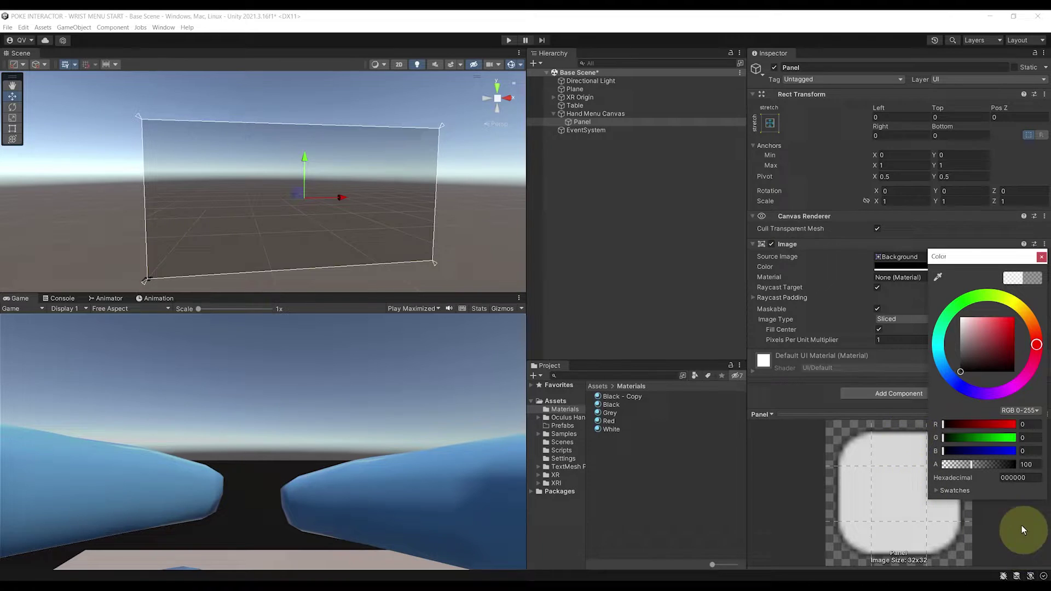
{"action": "left_click_drag", "start_coordinate": [975, 465], "coordinate": [1004, 471]}
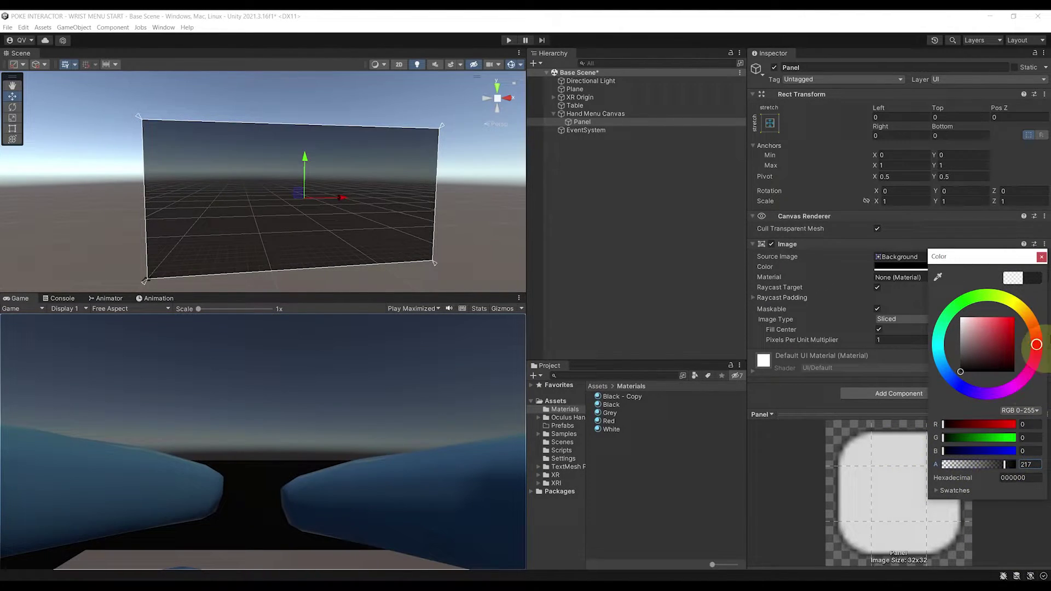
{"action": "left_click", "coordinate": [1042, 258]}
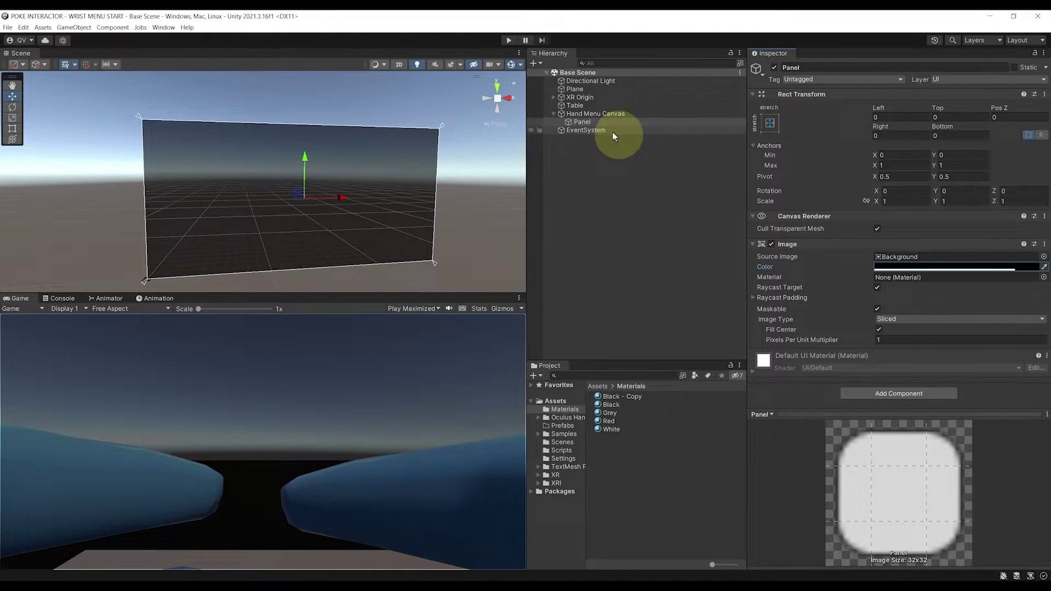
{"action": "key", "text": "ctrl+s"}
{"action": "left_click", "coordinate": [581, 121]}
- Add a TextMeshPro Button to the Panel, enlarge it to about 524×216 and raise it
{"action": "right_click", "coordinate": [577, 122]}
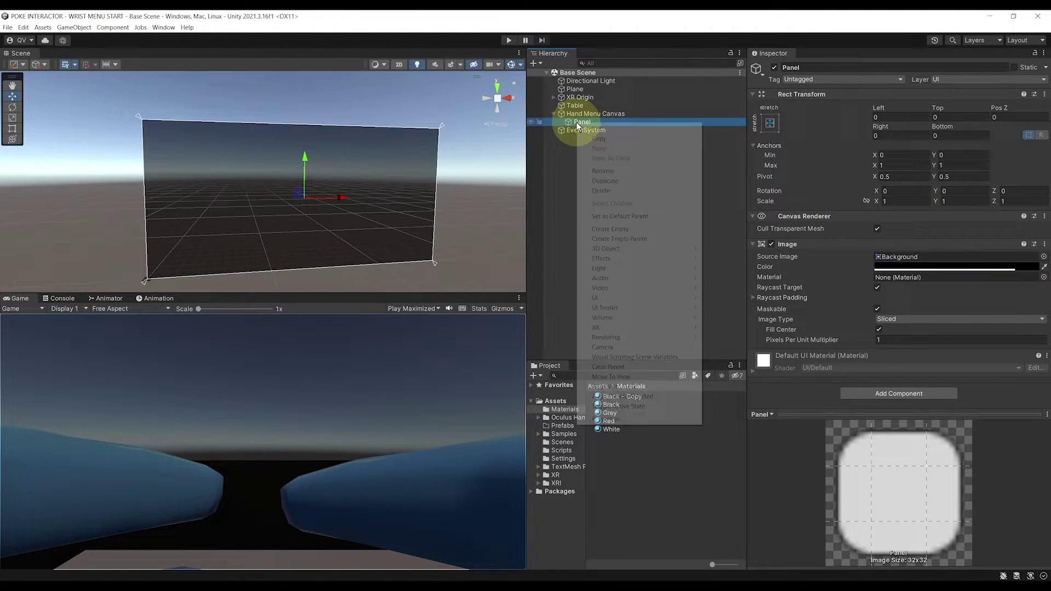
{"action": "mouse_move", "coordinate": [623, 294]}
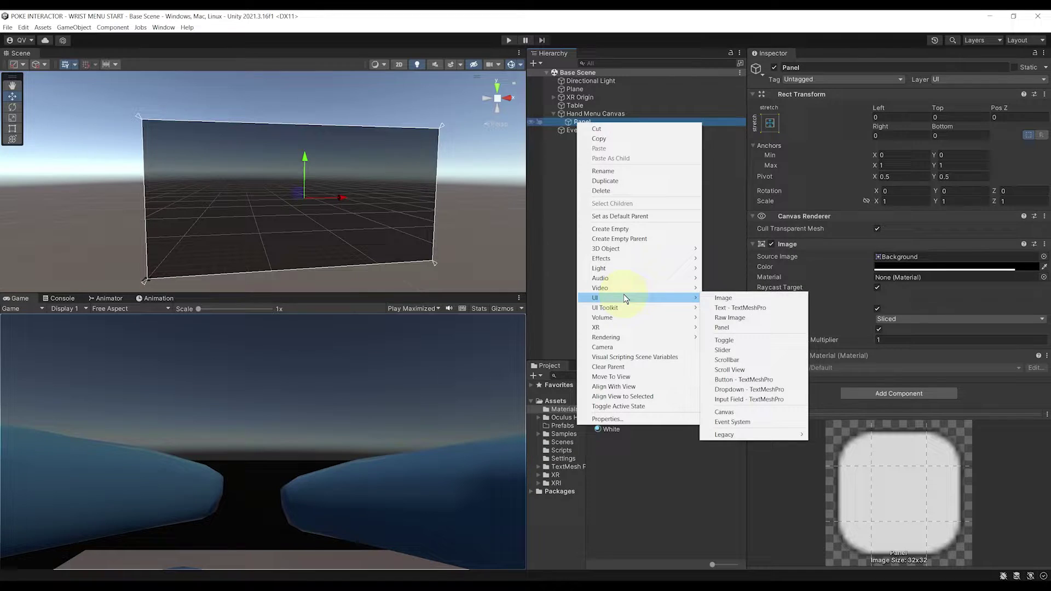
{"action": "left_click", "coordinate": [748, 381]}
{"action": "left_click", "coordinate": [602, 137]}
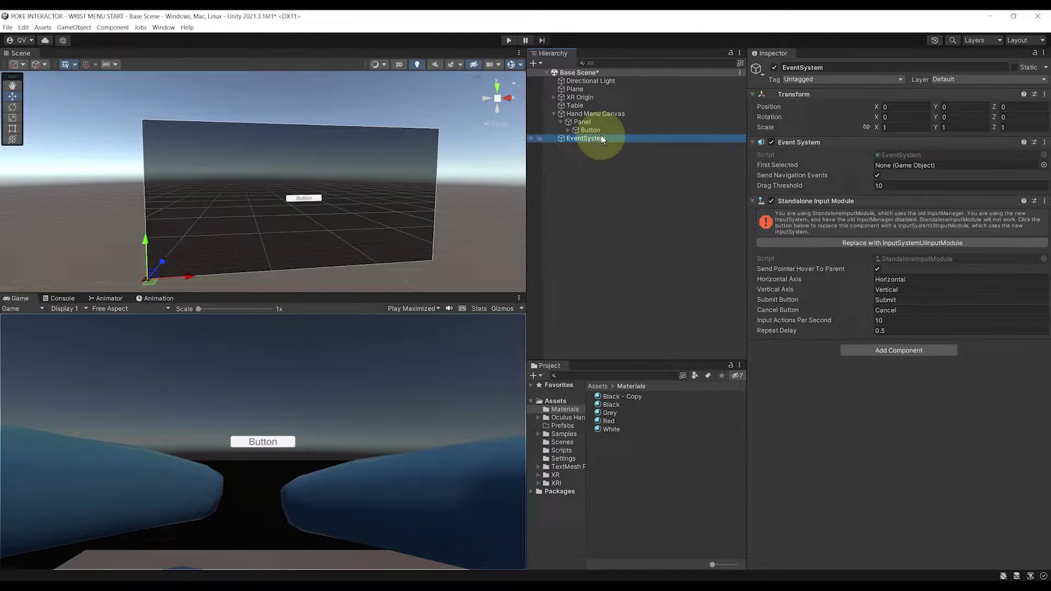
{"action": "left_click", "coordinate": [600, 130]}
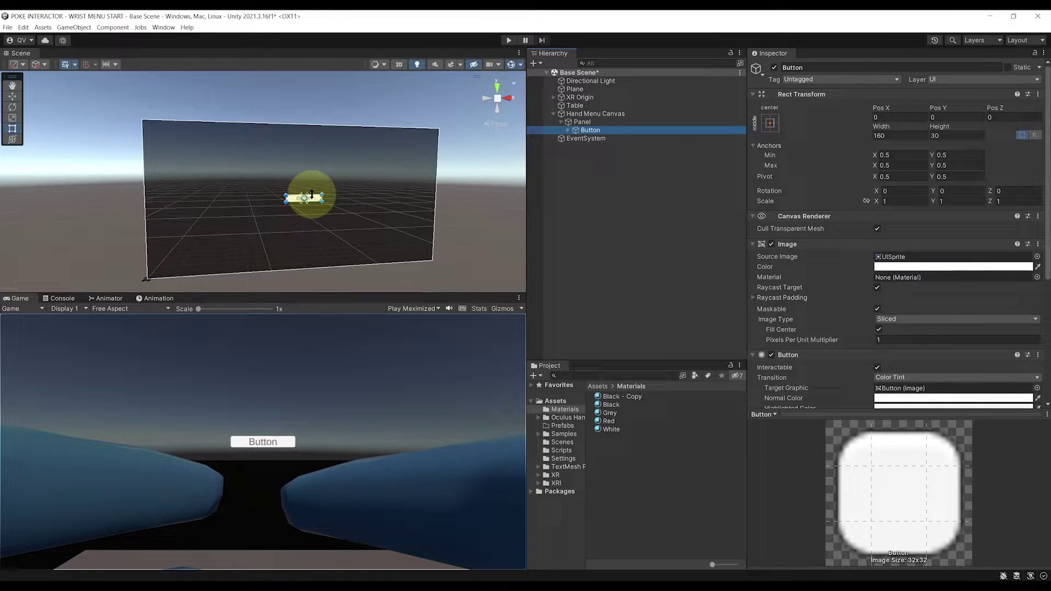
{"action": "left_click_drag", "start_coordinate": [312, 193], "coordinate": [340, 246], "text": "alt"}
{"action": "key", "text": "w"}
{"action": "key", "text": "ctrl+s"}
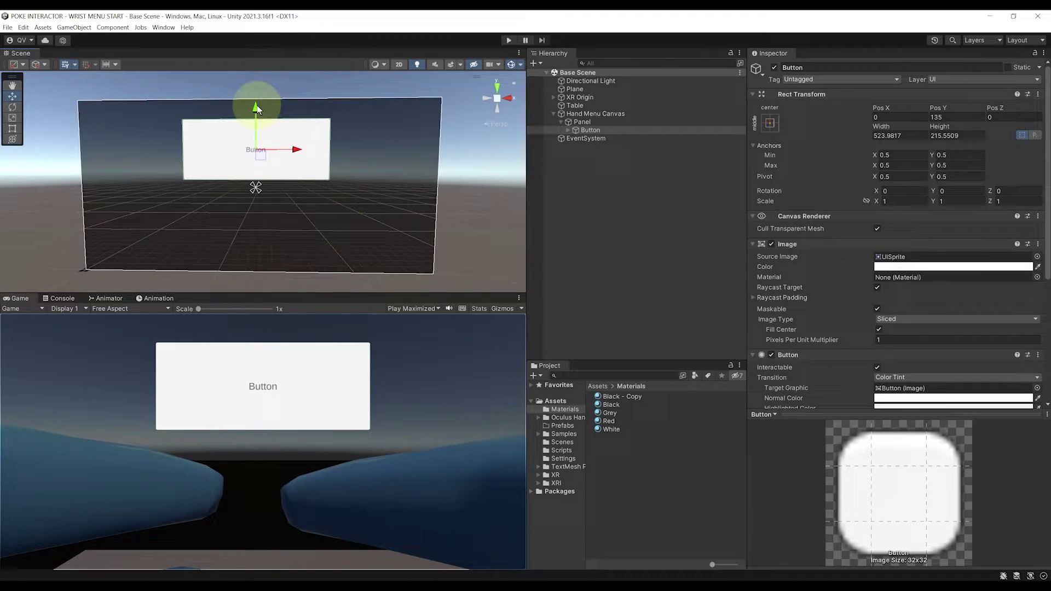
{"action": "left_click_drag", "start_coordinate": [257, 106], "coordinate": [264, 101]}
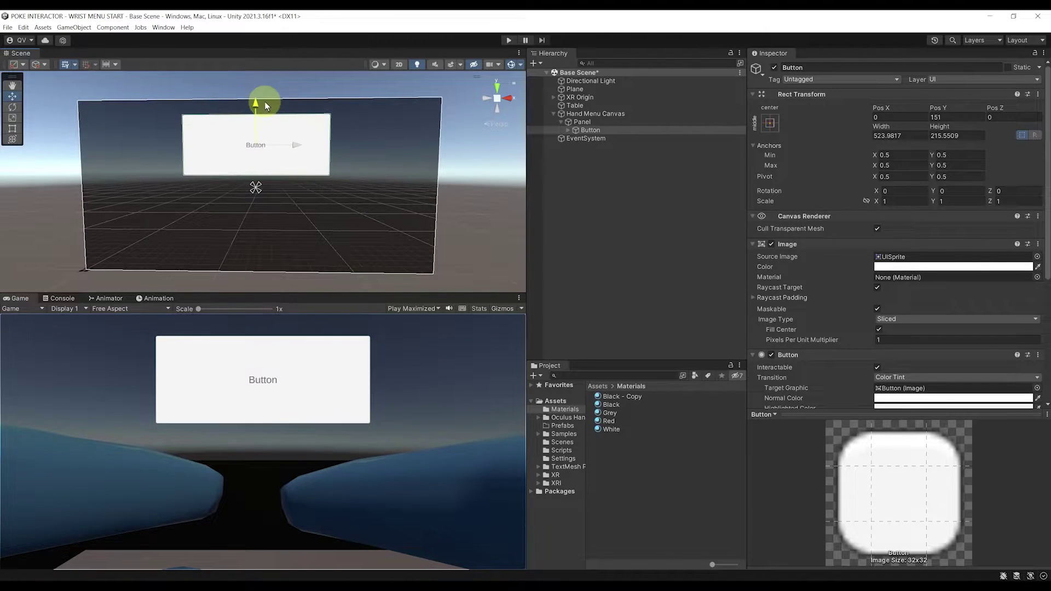
- Add a Scrollbar to the Panel and stretch it to about 942×80 below the button
{"action": "left_click", "coordinate": [582, 123]}
{"action": "right_click", "coordinate": [583, 123]}
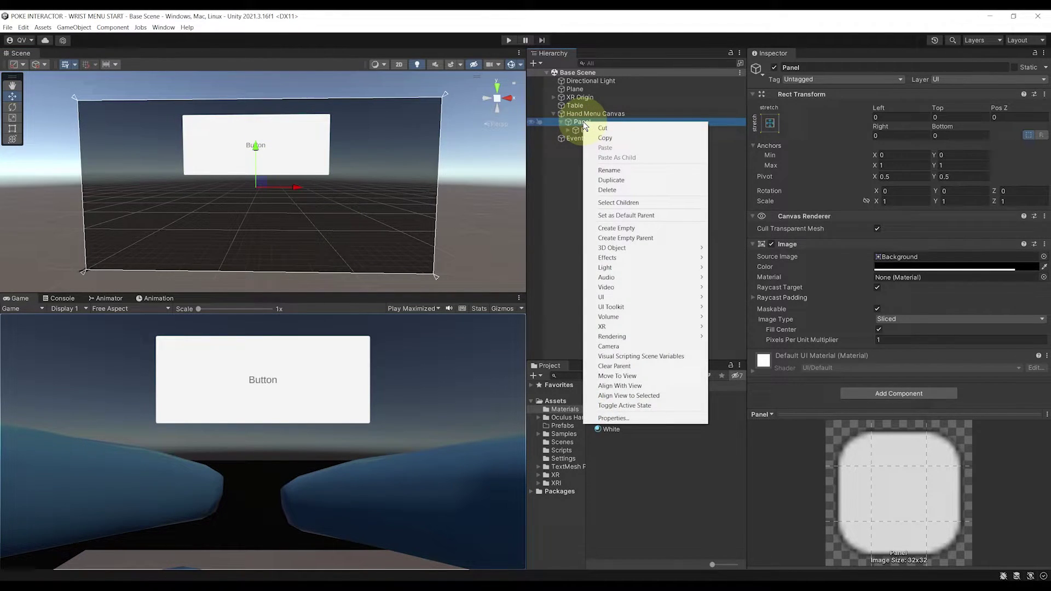
{"action": "mouse_move", "coordinate": [633, 298]}
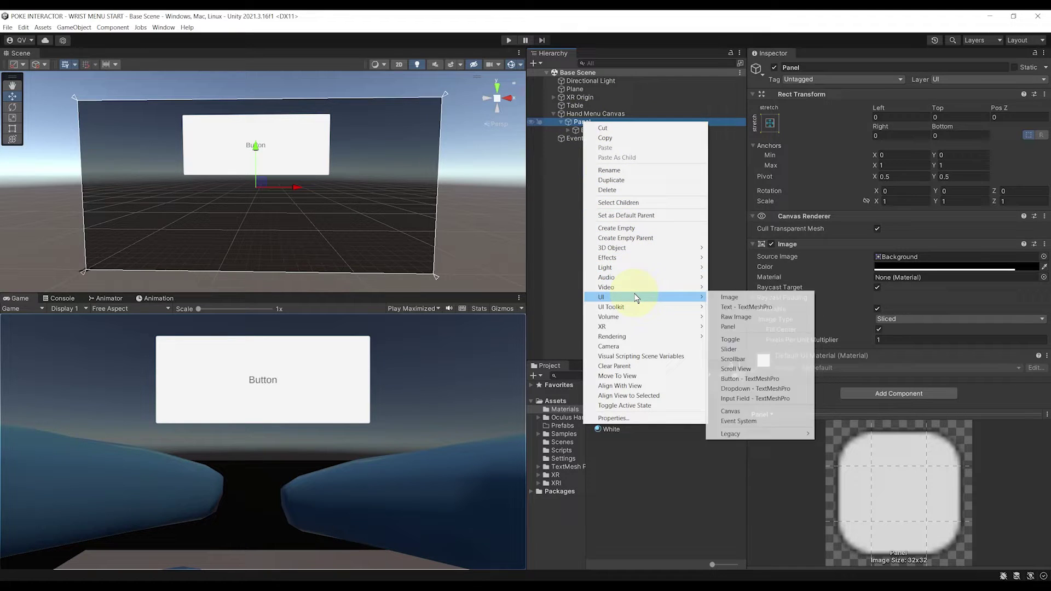
{"action": "left_click", "coordinate": [729, 359]}
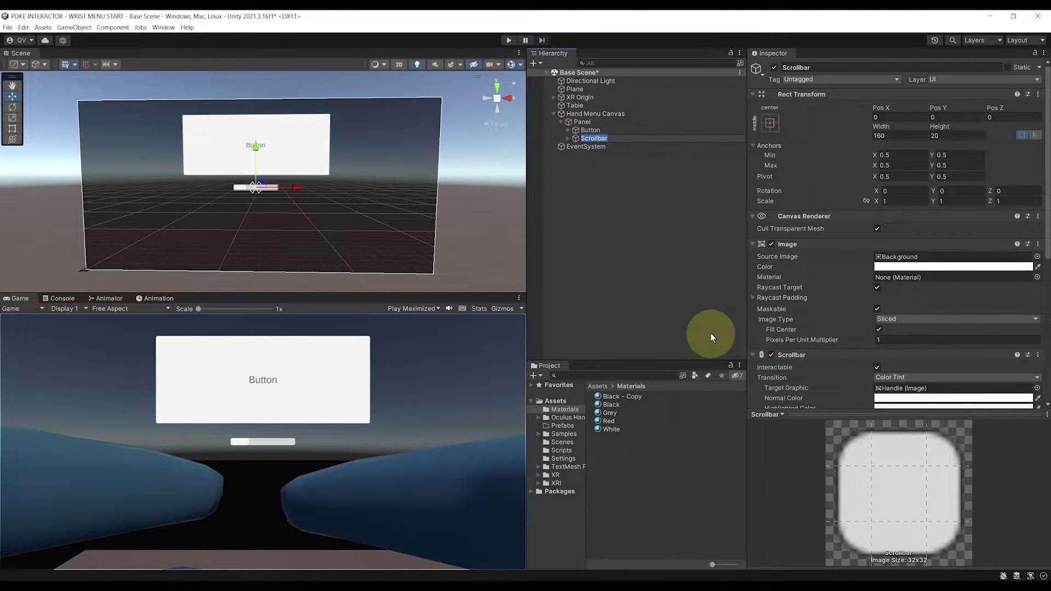
{"action": "left_click_drag", "start_coordinate": [312, 212], "coordinate": [255, 188]}
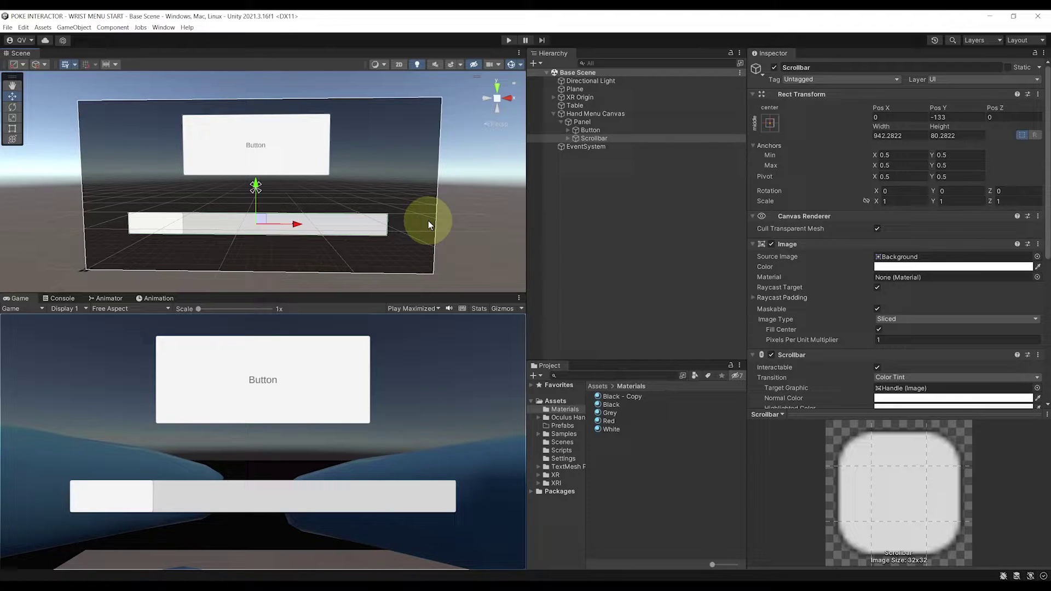
{"action": "left_click_drag", "start_coordinate": [428, 221], "coordinate": [376, 211], "text": "alt"}
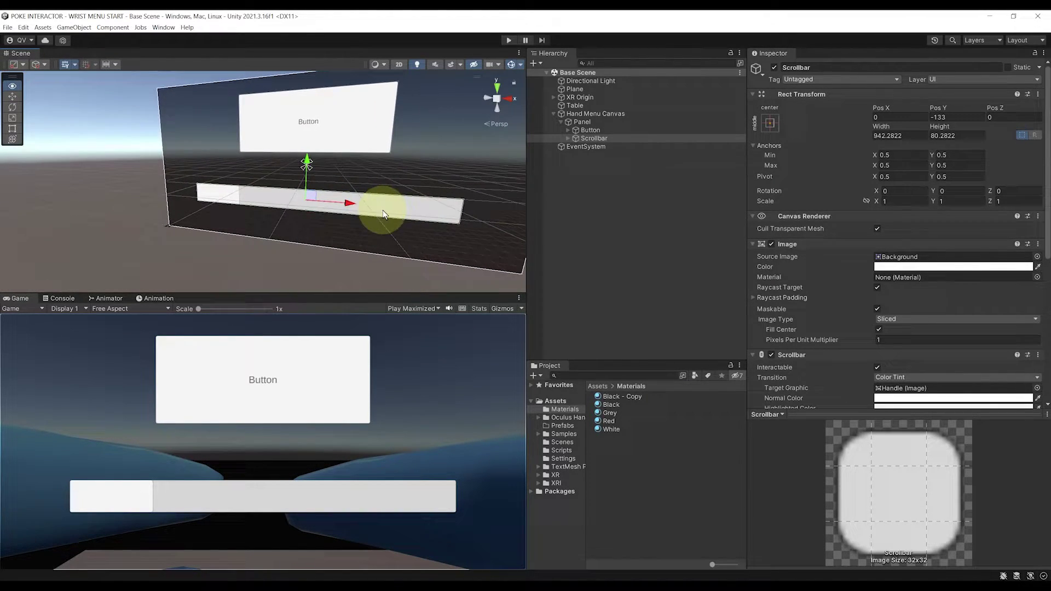
- Set Hand Menu Canvas to World Space, scale 0.001, and reset its position to zero
{"action": "left_click", "coordinate": [600, 115]}
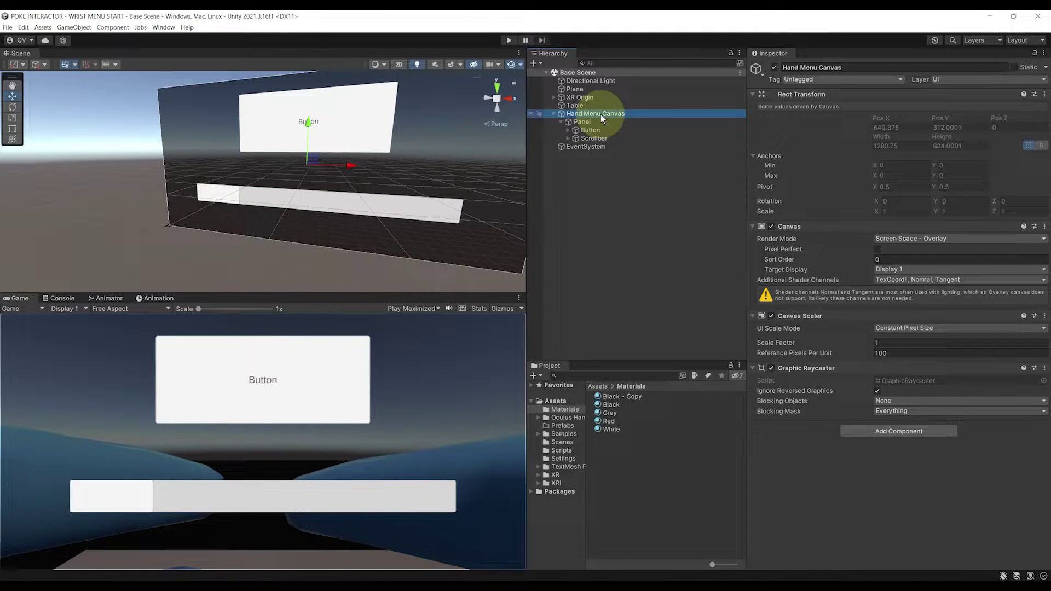
{"action": "left_click", "coordinate": [924, 239]}
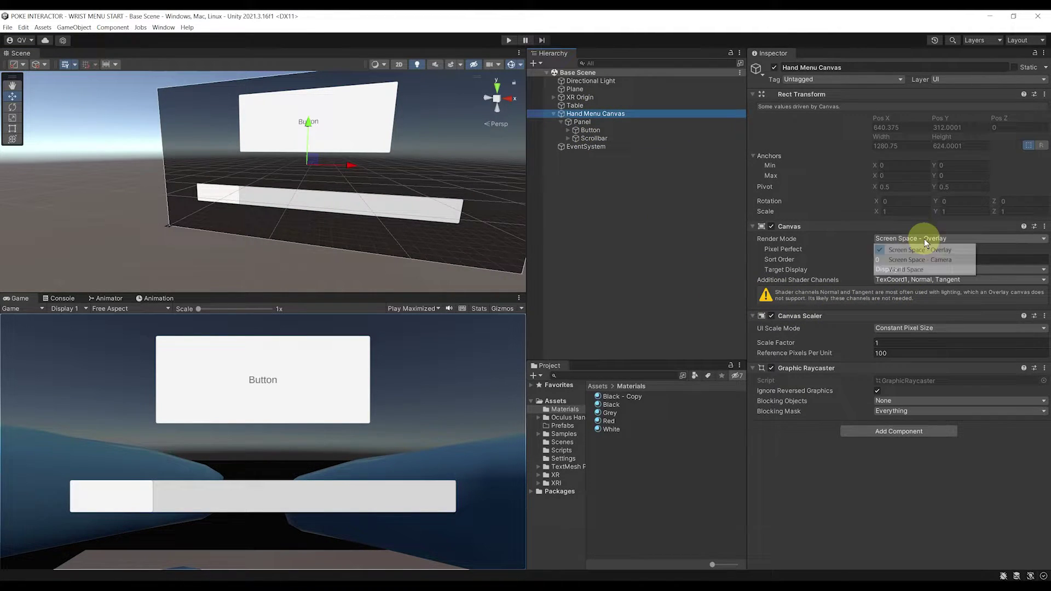
{"action": "left_click", "coordinate": [925, 269]}
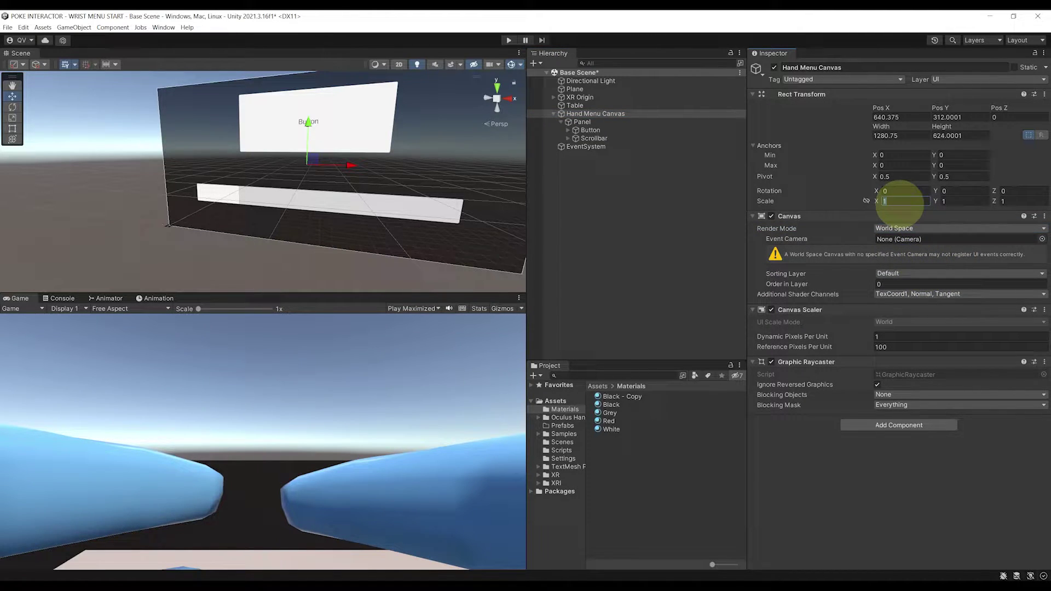
{"action": "type", "text": "0"}
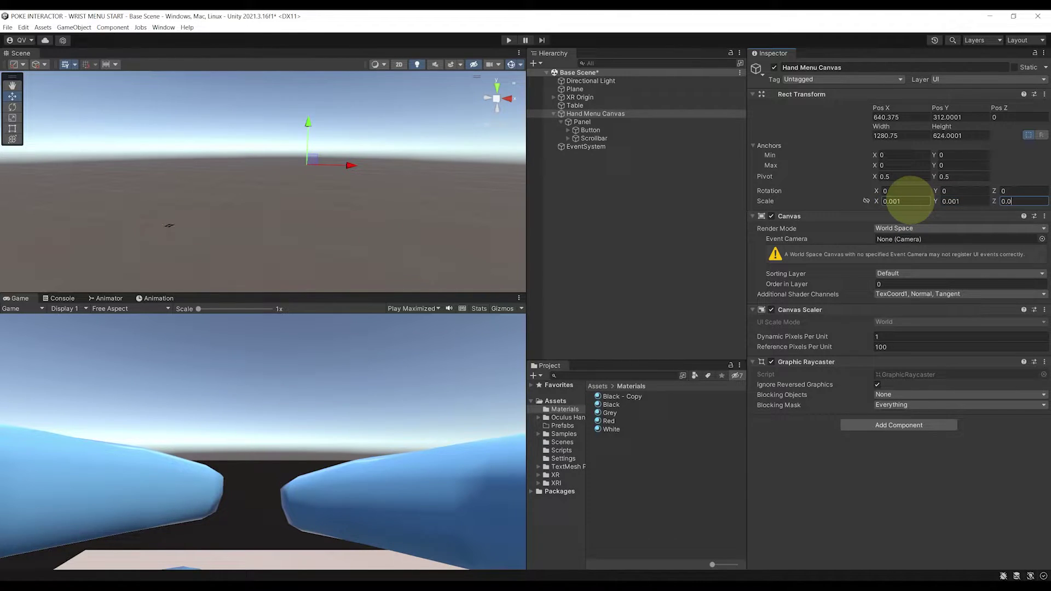
{"action": "left_click", "coordinate": [593, 115]}
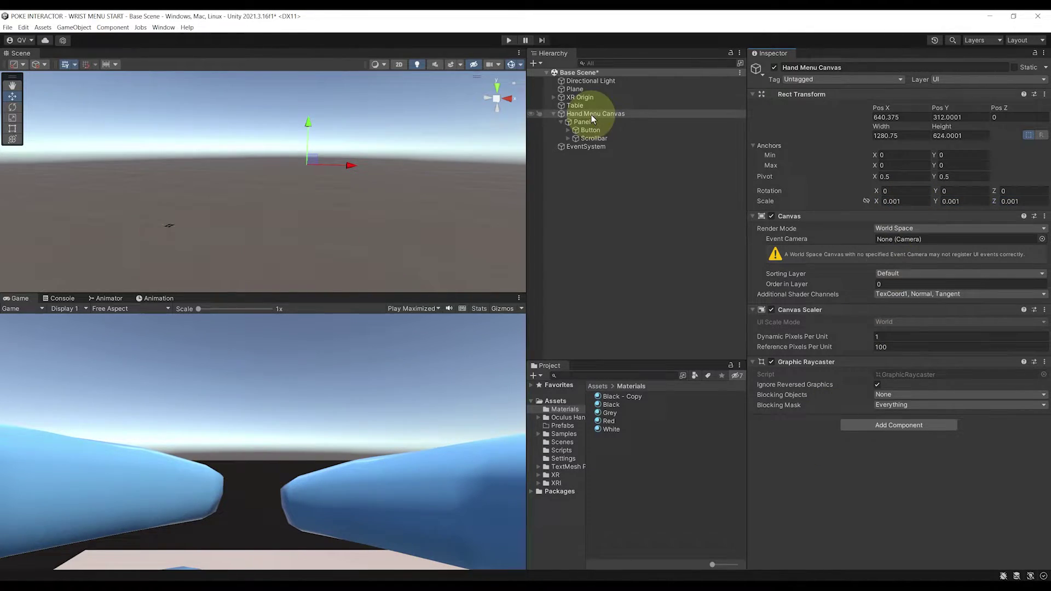
{"action": "left_click", "coordinate": [881, 117]}
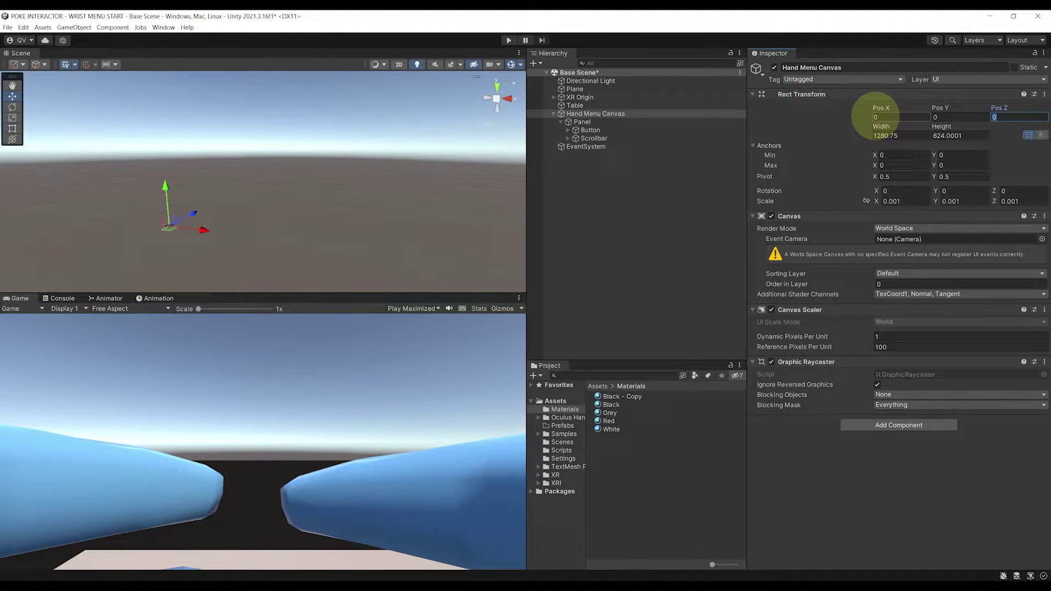
{"action": "double_click", "coordinate": [577, 113]}
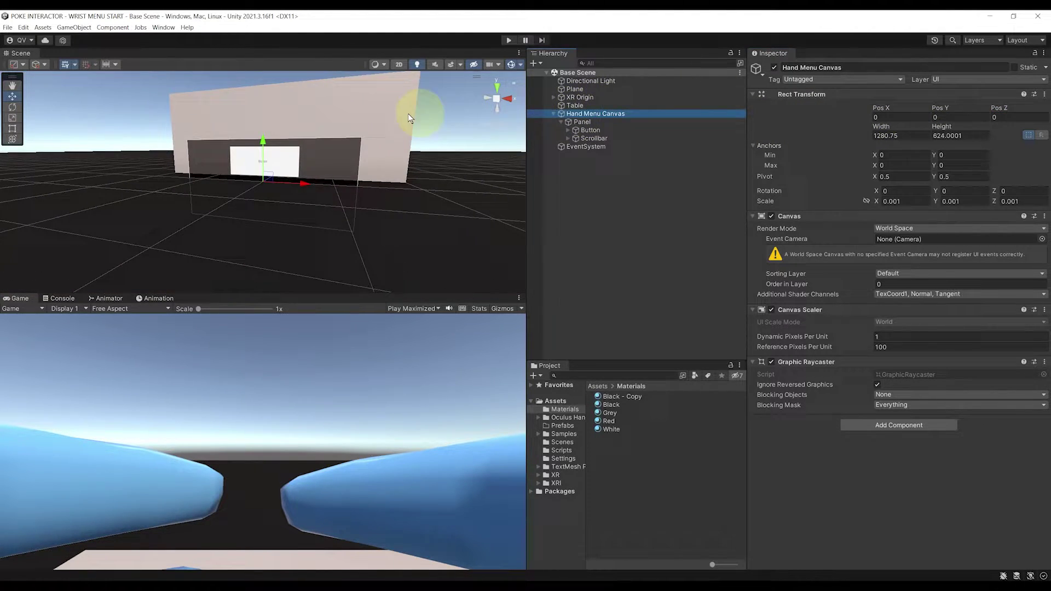
{"action": "left_click_drag", "start_coordinate": [408, 113], "coordinate": [428, 140], "text": "alt"}
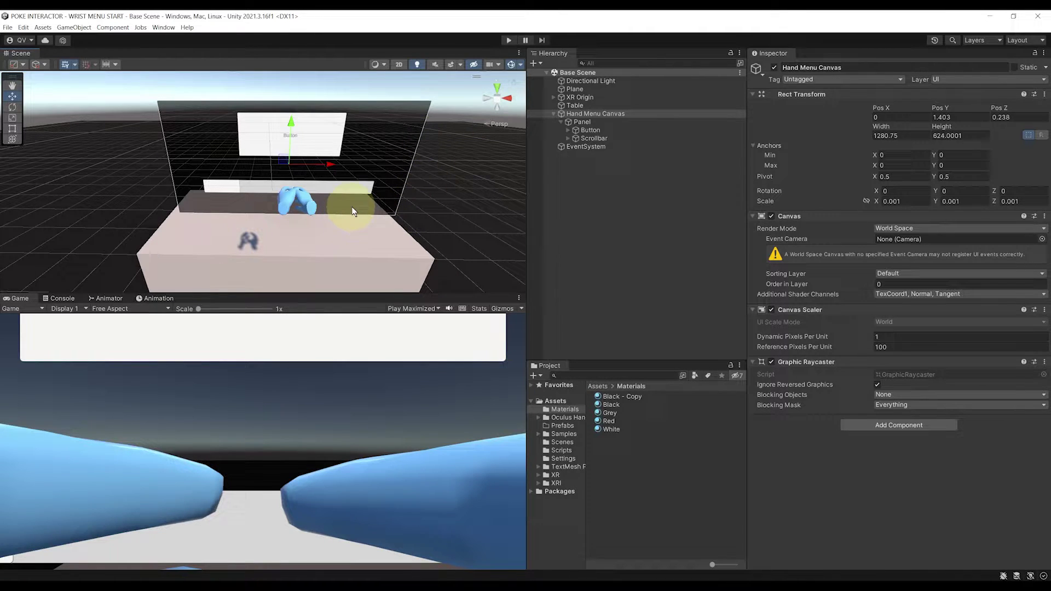
- Move XR Origin's LeftHand left to X -0.357 and rotate it to 105° on Z
{"action": "left_click", "coordinate": [576, 99]}
{"action": "left_click", "coordinate": [553, 97]}
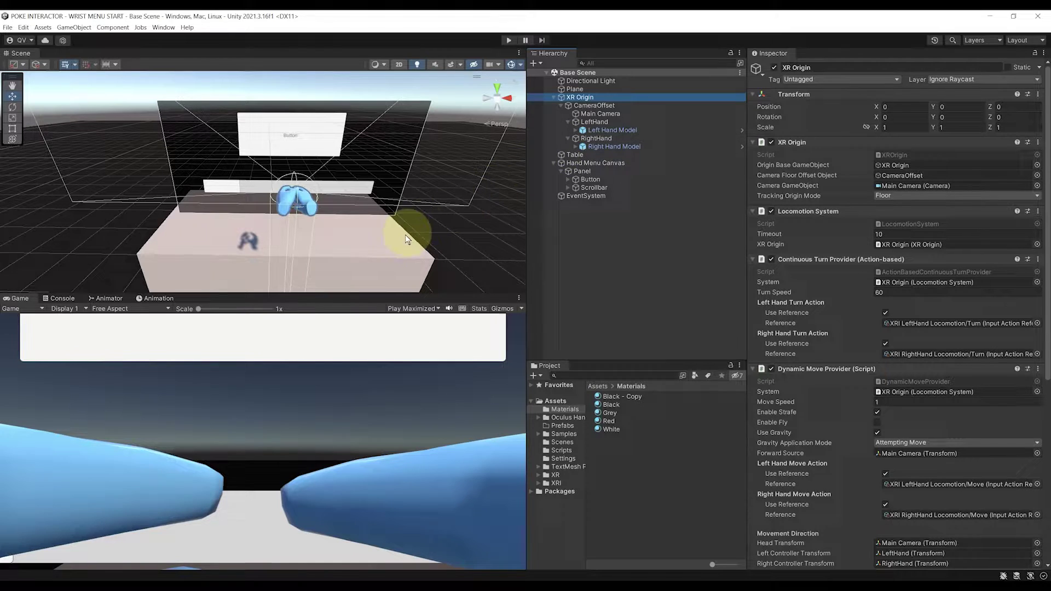
{"action": "scroll", "coordinate": [398, 239], "scroll_direction": "down", "scroll_amount": 1}
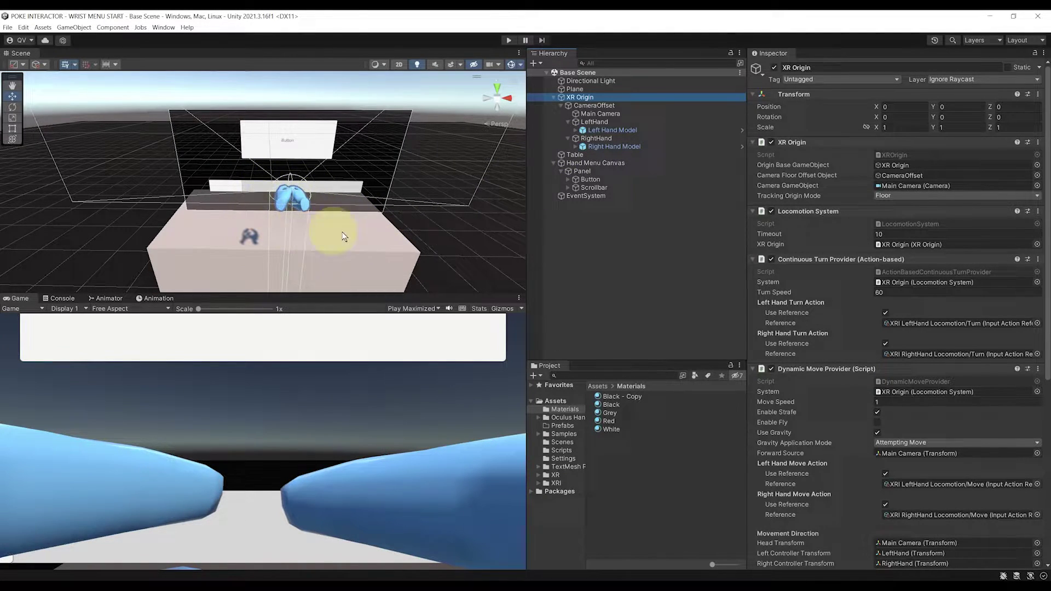
{"action": "left_click", "coordinate": [605, 123]}
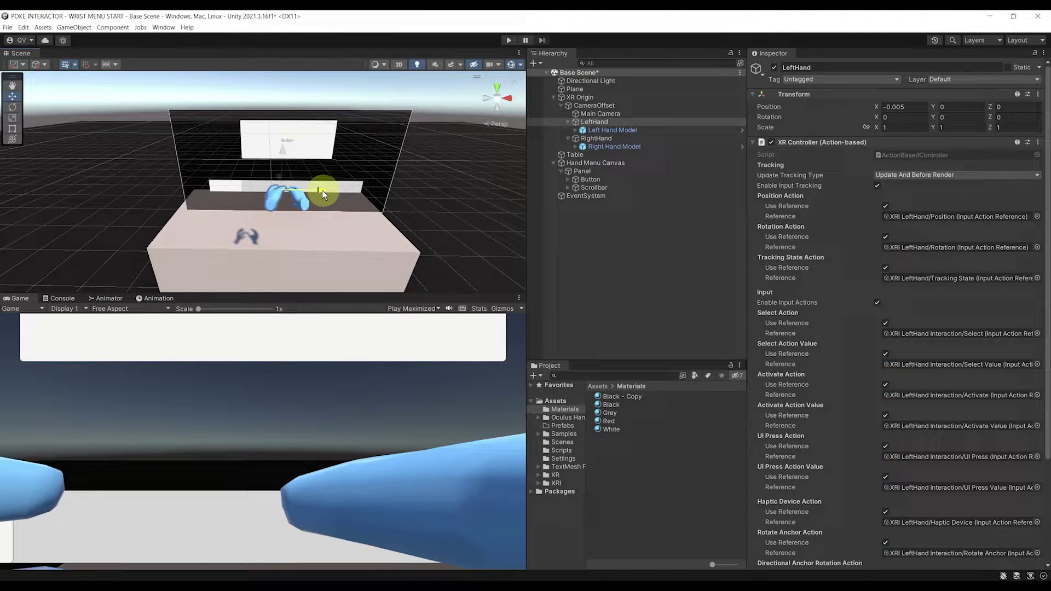
{"action": "left_click_drag", "start_coordinate": [322, 189], "coordinate": [181, 140]}
{"action": "key", "text": "e"}
{"action": "left_click_drag", "start_coordinate": [305, 161], "coordinate": [334, 163], "text": "alt"}
- Shrink the Hand Menu Canvas to 0.0002487 scale
{"action": "left_click", "coordinate": [276, 130]}
{"action": "key", "text": "w"}
{"action": "scroll", "coordinate": [350, 148], "scroll_direction": "up", "scroll_amount": 3}
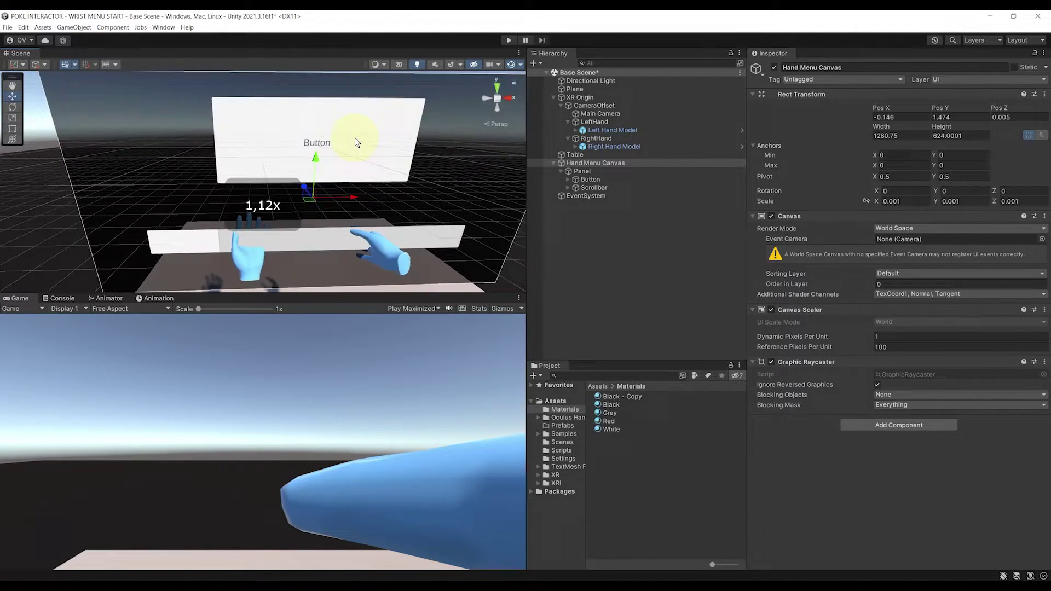
{"action": "scroll", "coordinate": [356, 143], "scroll_direction": "down", "scroll_amount": 4}
{"action": "key", "text": "r"}
{"action": "left_click_drag", "start_coordinate": [311, 197], "coordinate": [281, 212]}
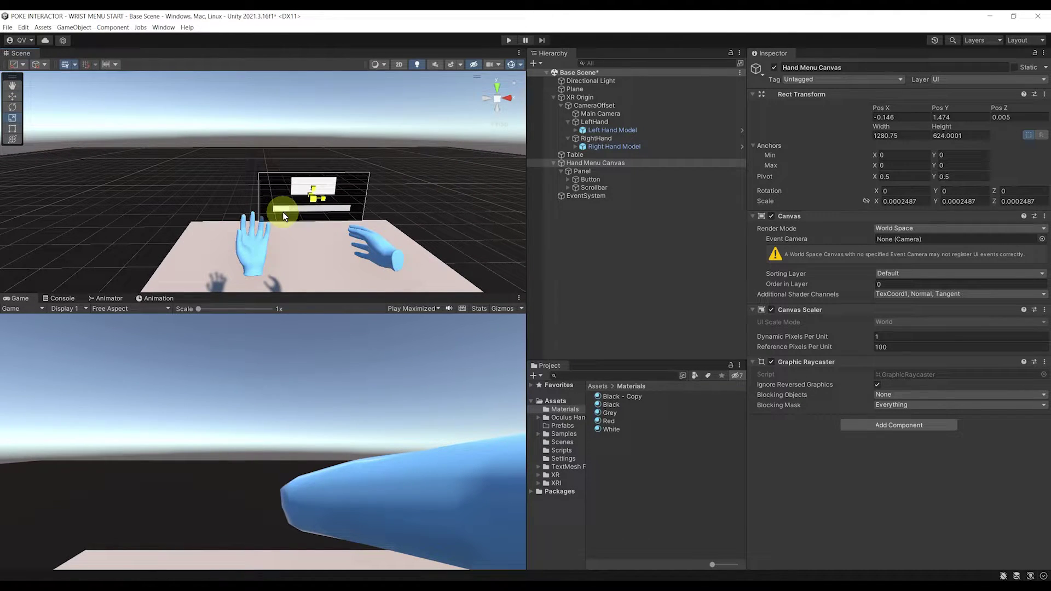
- Lower the canvas just above the hands and tilt it 30° on X
{"action": "key", "text": "w"}
{"action": "left_click_drag", "start_coordinate": [315, 166], "coordinate": [312, 184]}
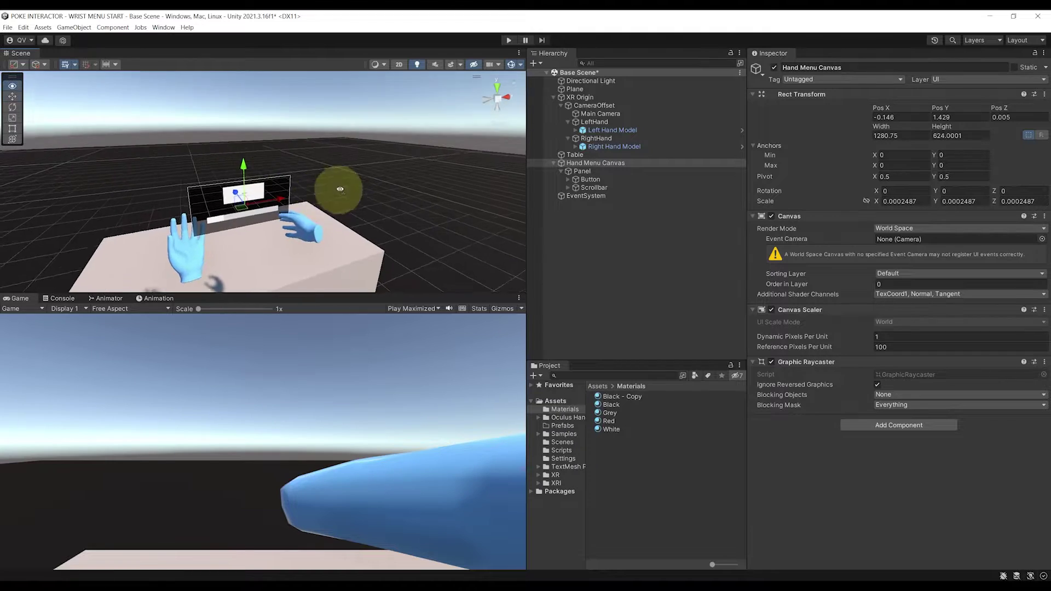
{"action": "mouse_move", "coordinate": [340, 188]}
{"action": "left_mouse_down", "text": "alt"}
{"action": "mouse_move", "coordinate": [298, 168]}
{"action": "mouse_move", "coordinate": [387, 129]}
{"action": "mouse_move", "coordinate": [369, 134]}
{"action": "mouse_move", "coordinate": [277, 223]}
{"action": "mouse_move", "coordinate": [251, 217]}
{"action": "mouse_move", "coordinate": [375, 234]}
{"action": "mouse_move", "coordinate": [410, 176]}
{"action": "mouse_move", "coordinate": [329, 213]}
{"action": "mouse_move", "coordinate": [353, 211]}
{"action": "mouse_move", "coordinate": [317, 187]}
{"action": "mouse_move", "coordinate": [312, 155]}
{"action": "mouse_move", "coordinate": [312, 218]}
{"action": "mouse_move", "coordinate": [235, 211]}
{"action": "mouse_move", "coordinate": [298, 211]}
{"action": "mouse_move", "coordinate": [326, 199]}
{"action": "left_mouse_up", "text": "alt"}
{"action": "scroll", "coordinate": [329, 200], "scroll_direction": "down", "scroll_amount": 5}
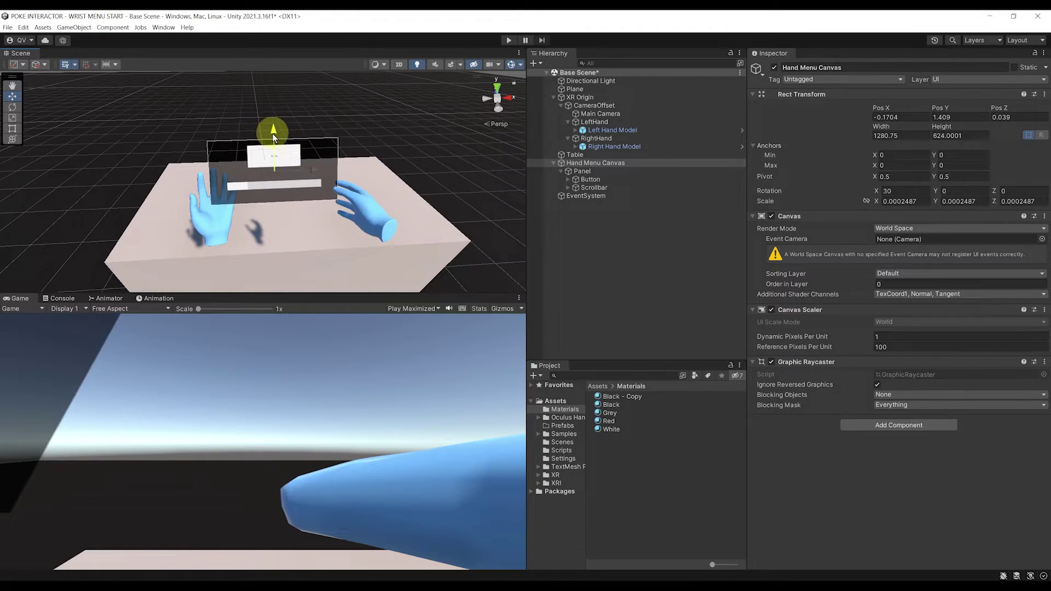
{"action": "left_click_drag", "start_coordinate": [271, 134], "coordinate": [272, 137]}
{"action": "scroll", "coordinate": [272, 136], "scroll_direction": "up", "scroll_amount": 3}
{"action": "middle_click_drag", "start_coordinate": [272, 137], "coordinate": [291, 163]}
- Parent the Hand Menu Canvas under LeftHand and save the scene
{"action": "key", "text": "ctrl+s"}
{"action": "left_click", "coordinate": [606, 221]}
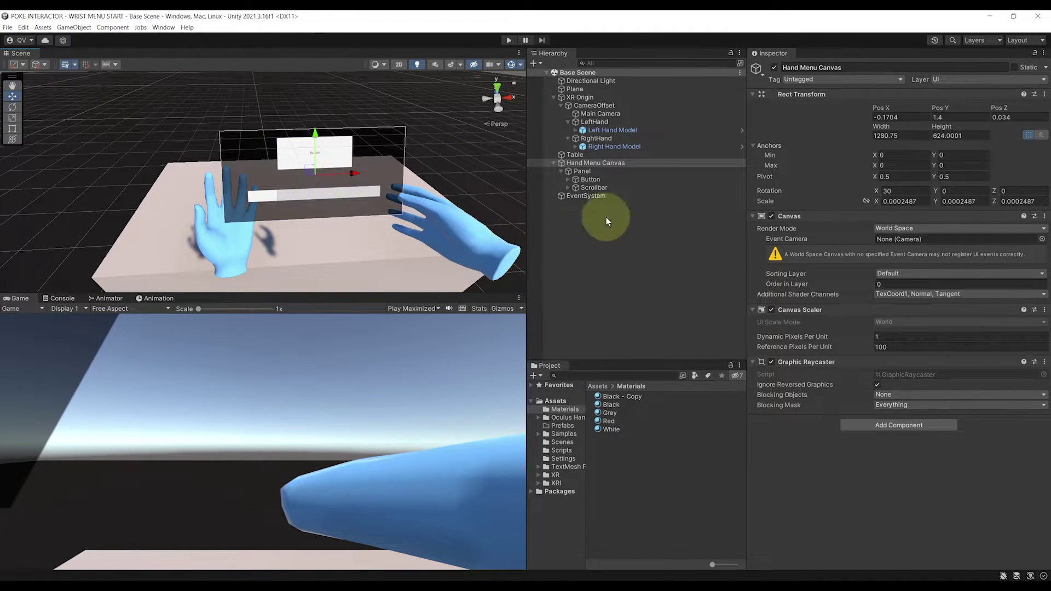
{"action": "left_click", "coordinate": [599, 163]}
{"action": "left_click_drag", "start_coordinate": [597, 164], "coordinate": [600, 123]}
{"action": "key", "text": "ctrl+s"}
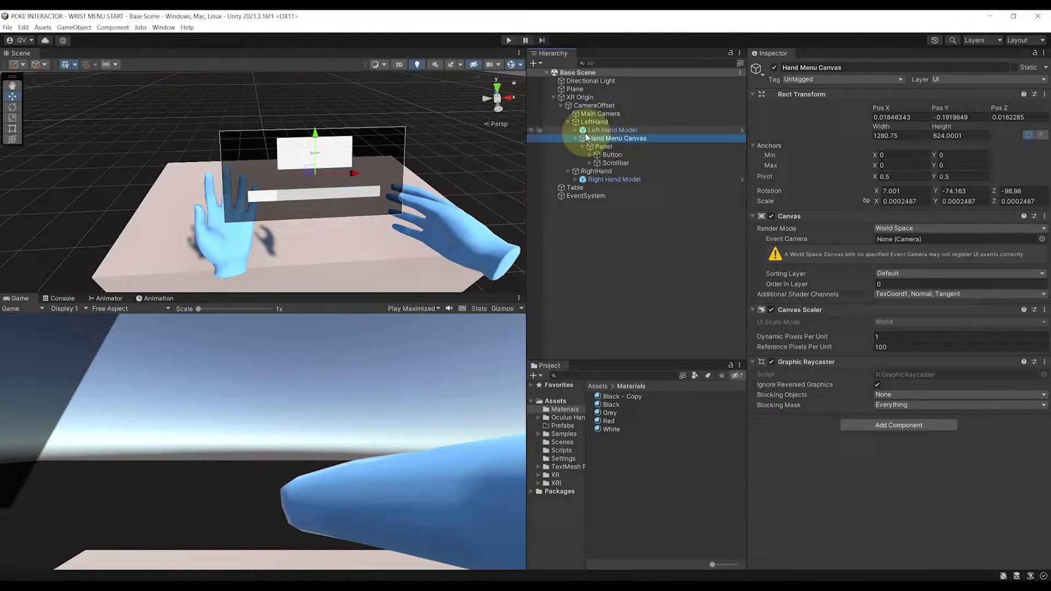
{"action": "left_click", "coordinate": [573, 139]}
- Check LeftHand's rotation (X -43.08, Y -14.511, Z 95.754) and move the view toward the table
{"action": "scroll", "coordinate": [188, 268], "scroll_direction": "down", "scroll_amount": 2}
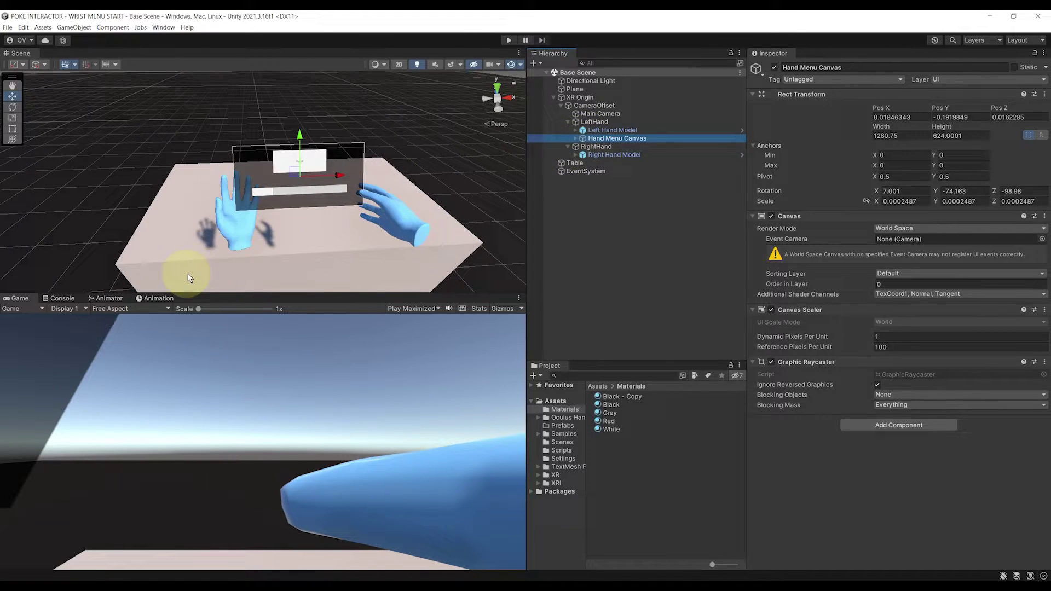
{"action": "scroll", "coordinate": [205, 222], "scroll_direction": "down", "scroll_amount": 2}
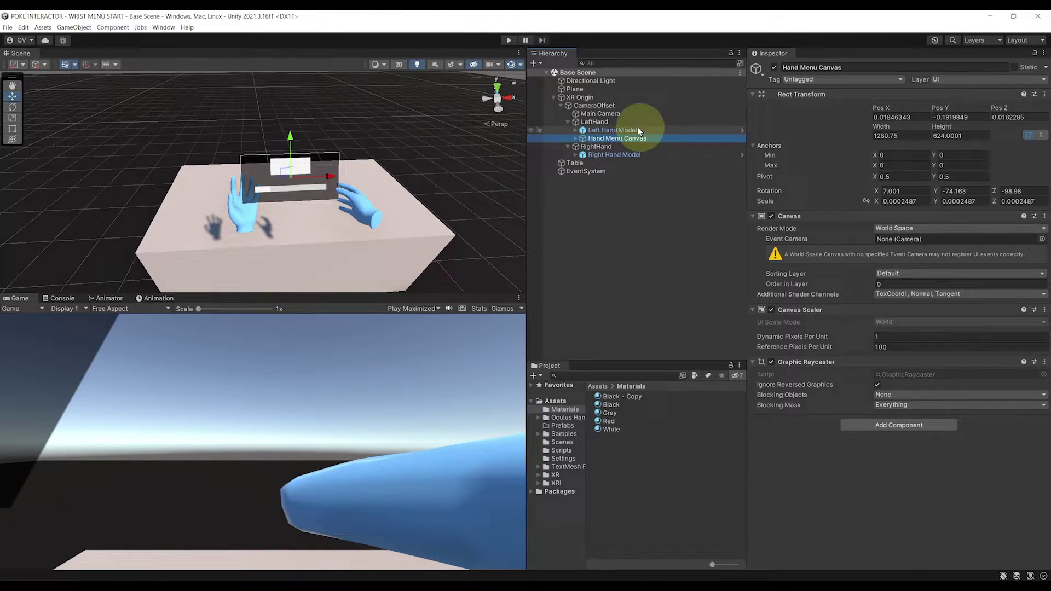
{"action": "left_click", "coordinate": [616, 123]}
{"action": "scroll", "coordinate": [159, 203], "scroll_direction": "down", "scroll_amount": 1}
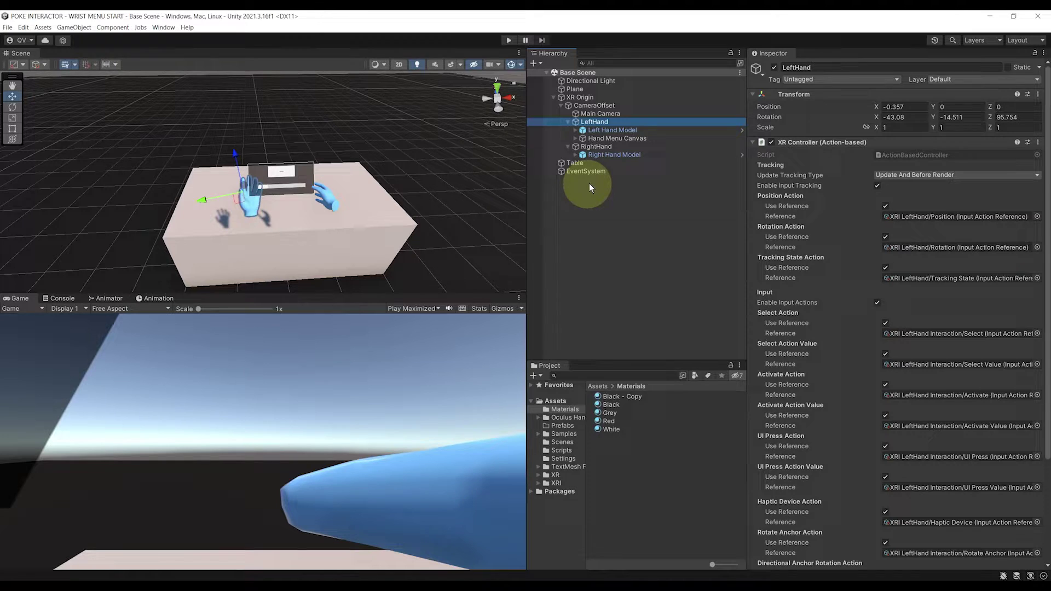
{"action": "left_click", "coordinate": [619, 192]}
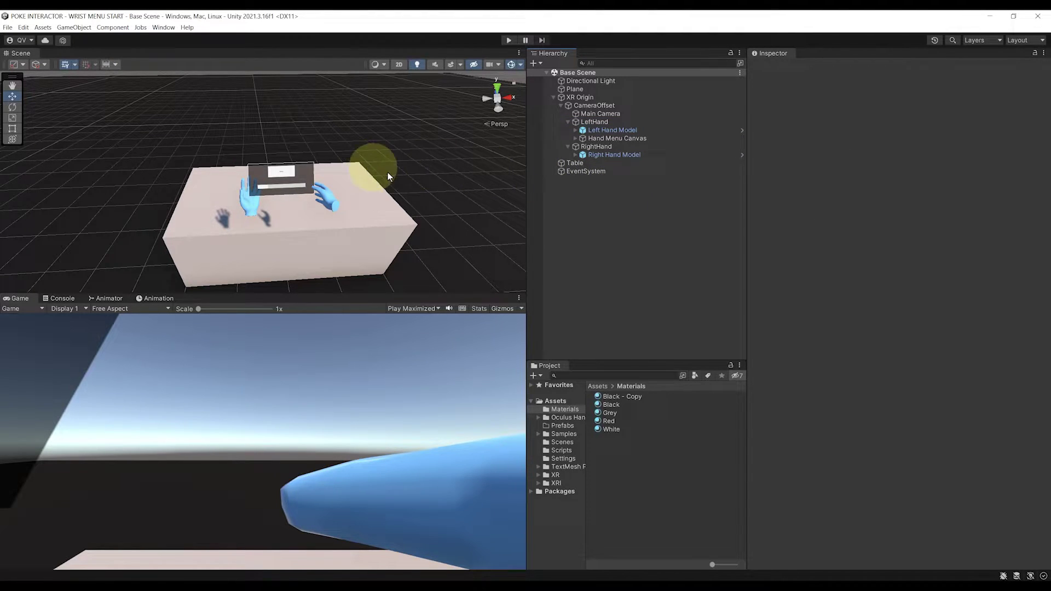
{"action": "middle_click_drag", "start_coordinate": [387, 174], "coordinate": [404, 153]}
{"action": "scroll", "coordinate": [403, 151], "scroll_direction": "up", "scroll_amount": 5}
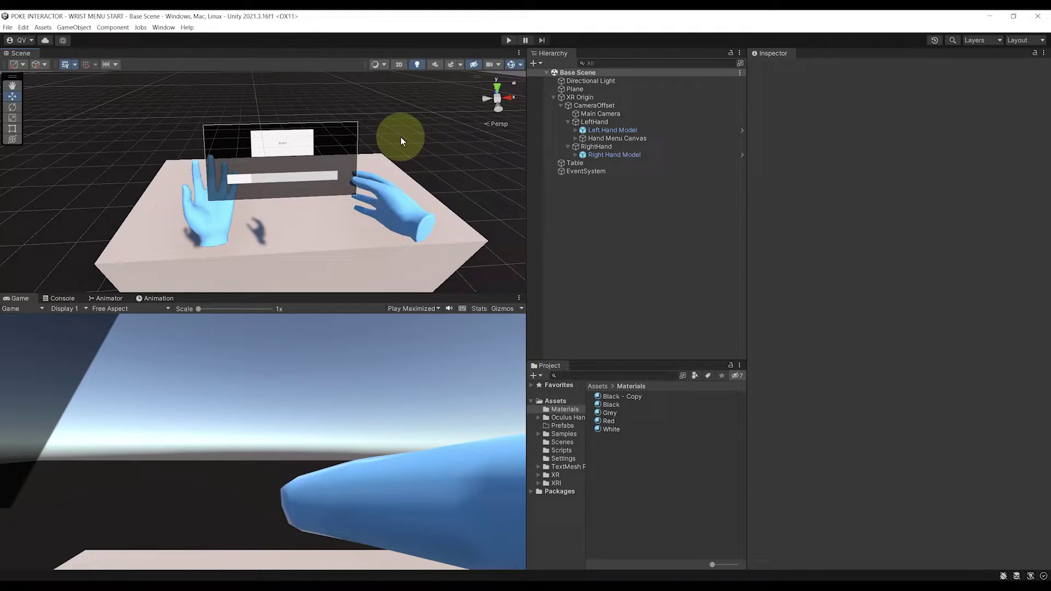
- Add a Tracked Device Graphic Raycaster to Hand Menu Canvas, save, and select EventSystem
{"action": "left_click", "coordinate": [606, 139]}
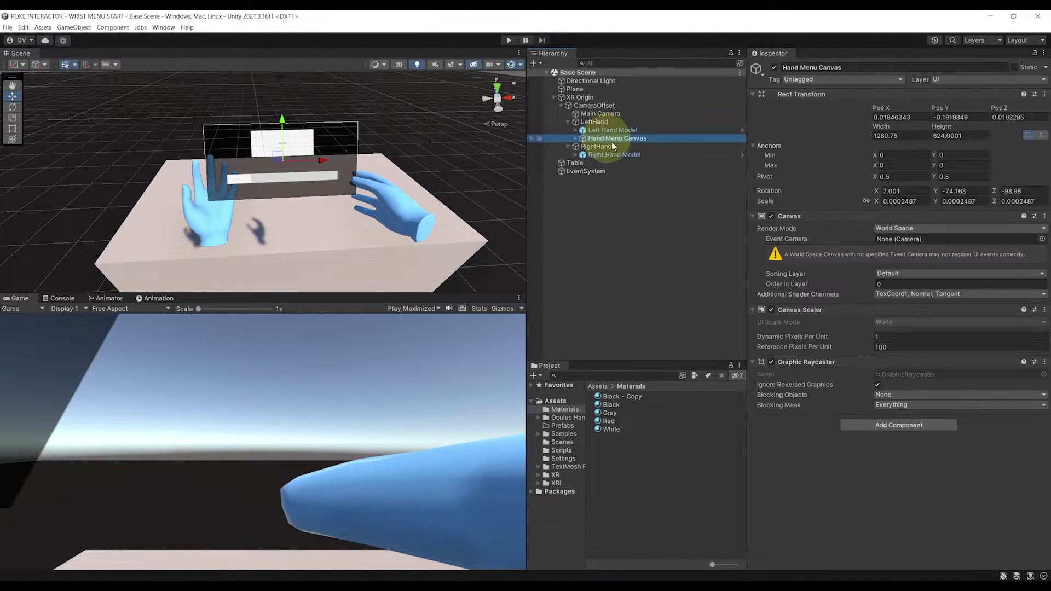
{"action": "left_click", "coordinate": [872, 425]}
{"action": "type", "text": "Track"}
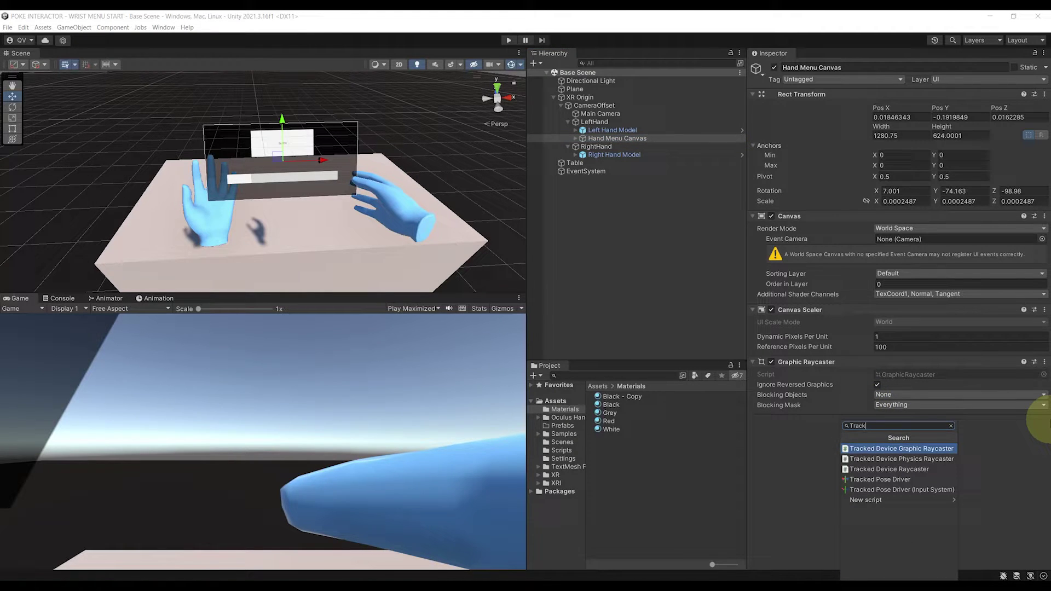
{"action": "key", "text": "Return"}
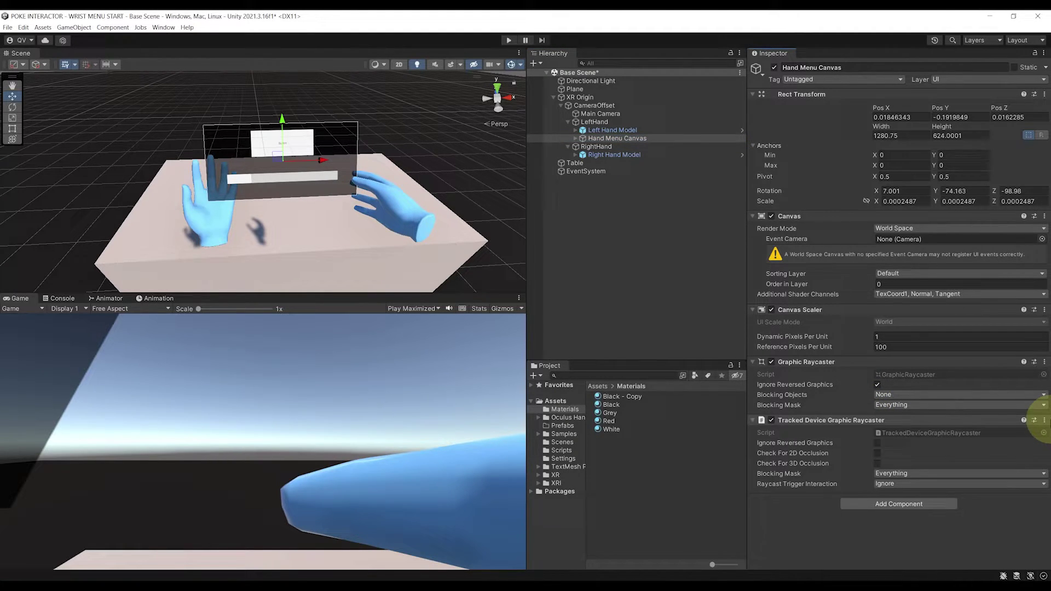
{"action": "key", "text": "ctrl+s"}
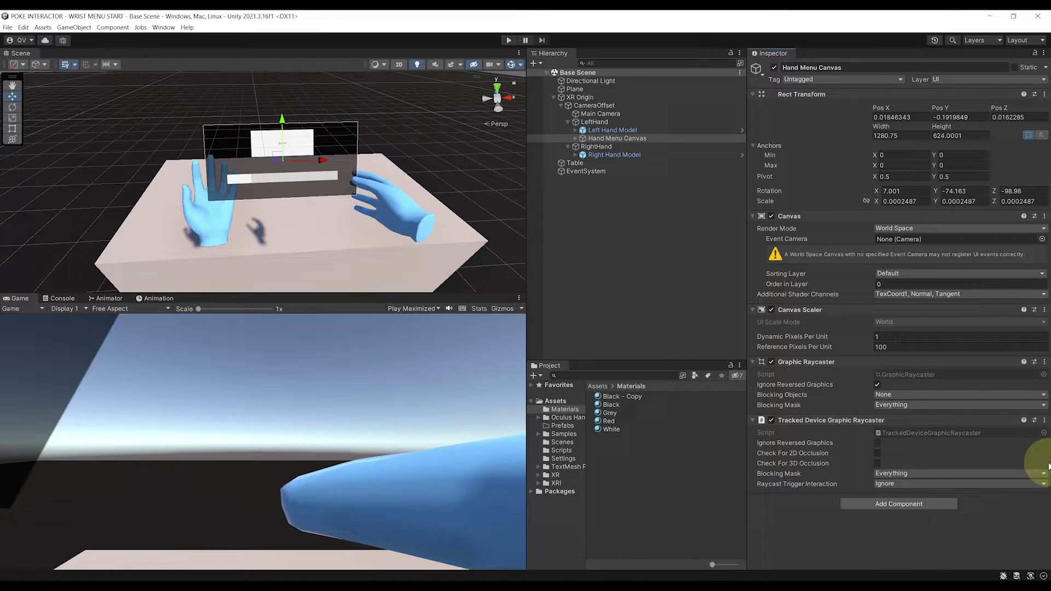
{"action": "left_click", "coordinate": [579, 172]}
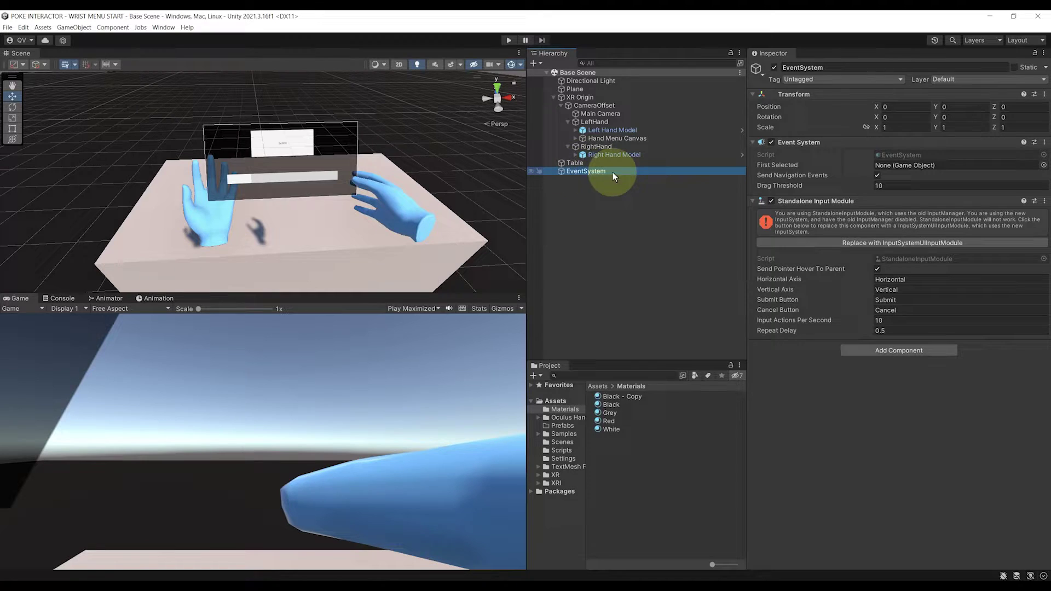
- Replace EventSystem's Standalone Input Module with an XR UI Input Module using the XRI Default preset
{"action": "right_click", "coordinate": [813, 201]}
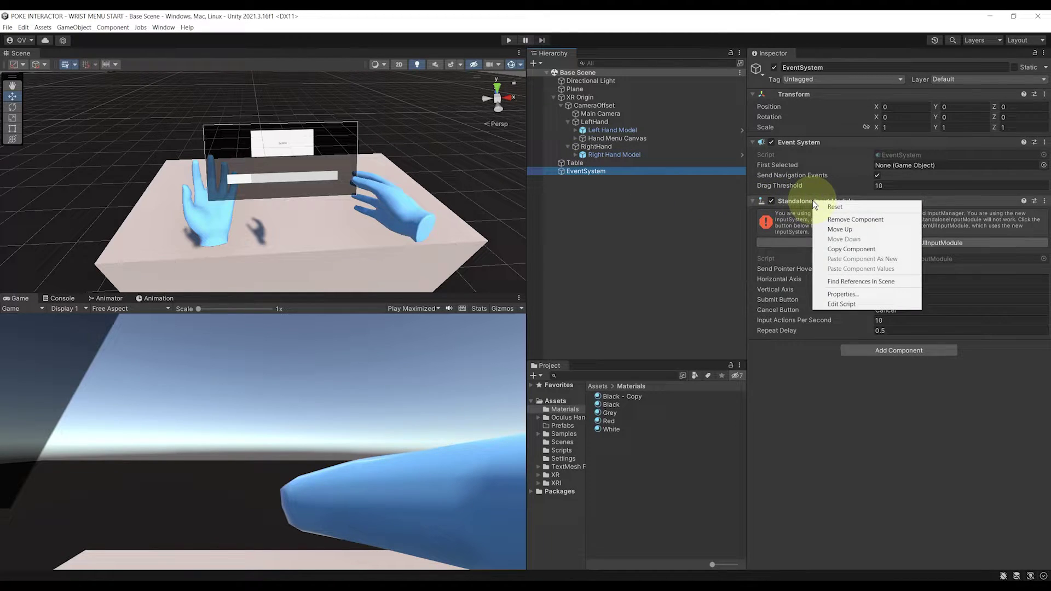
{"action": "left_click", "coordinate": [841, 220]}
{"action": "left_click", "coordinate": [846, 218]}
{"action": "type", "text": "X"}
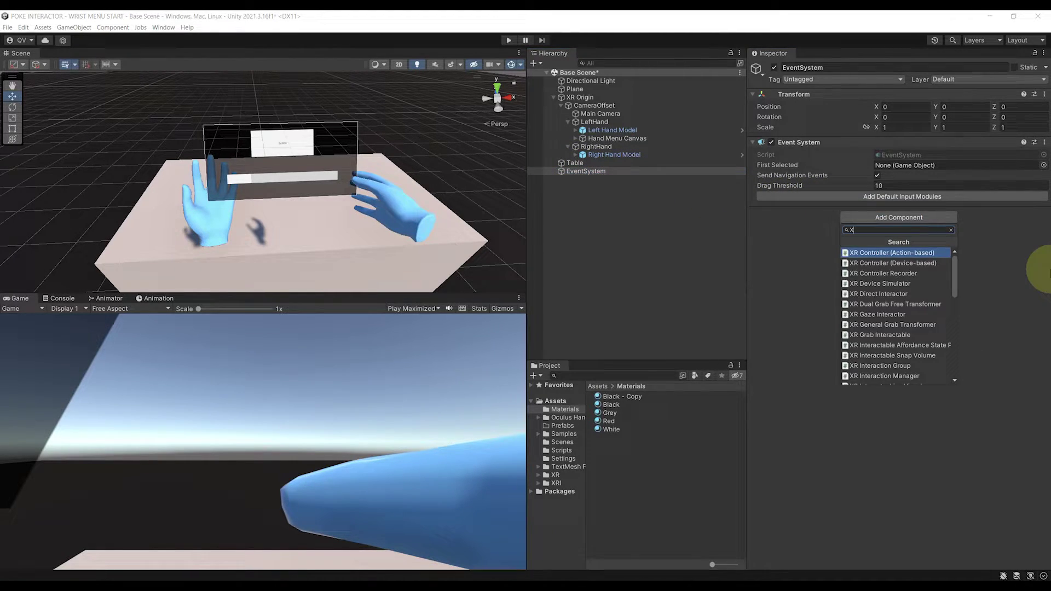
{"action": "type", "text": "RUI"}
{"action": "key", "text": "Return"}
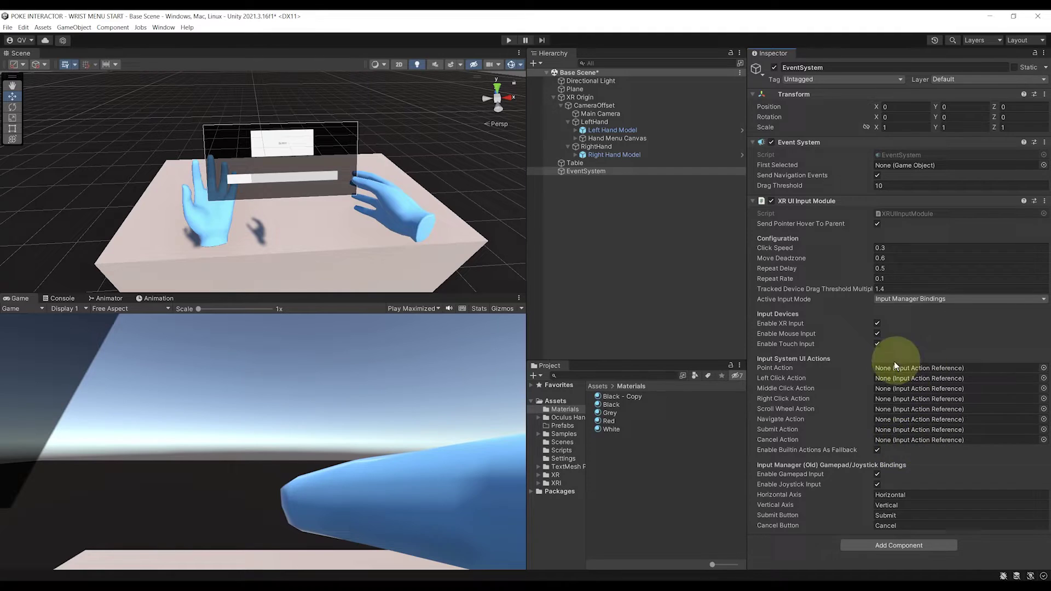
{"action": "left_click", "coordinate": [1034, 201]}
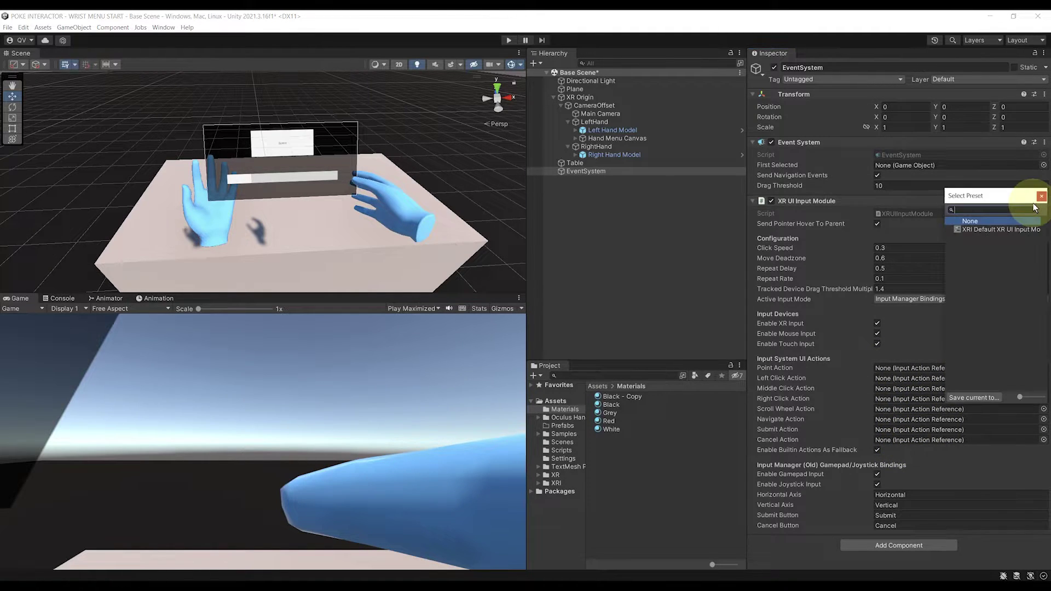
{"action": "left_click", "coordinate": [1008, 230]}
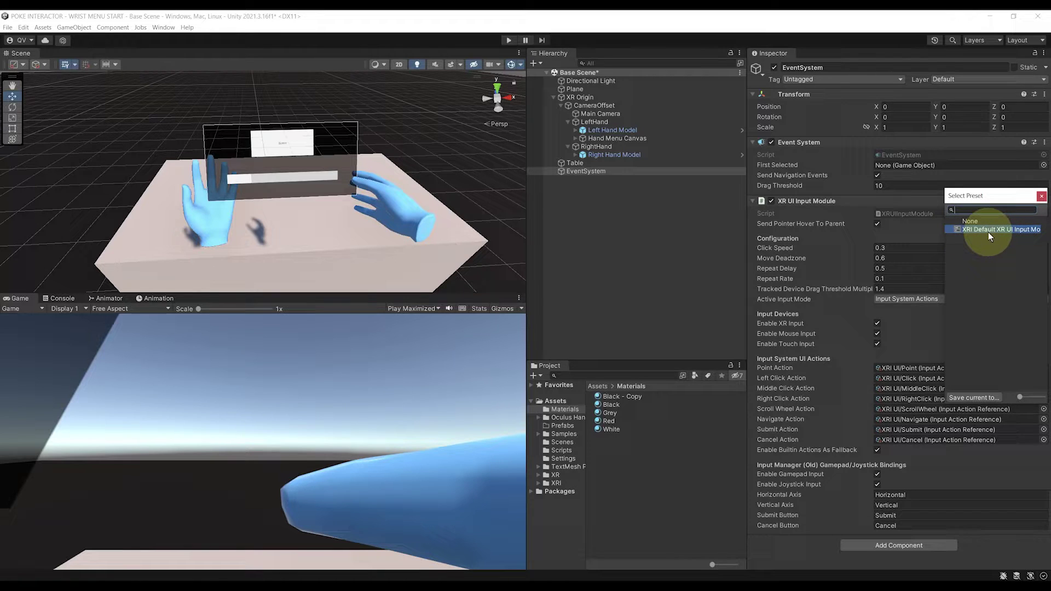
{"action": "double_click", "coordinate": [988, 233]}
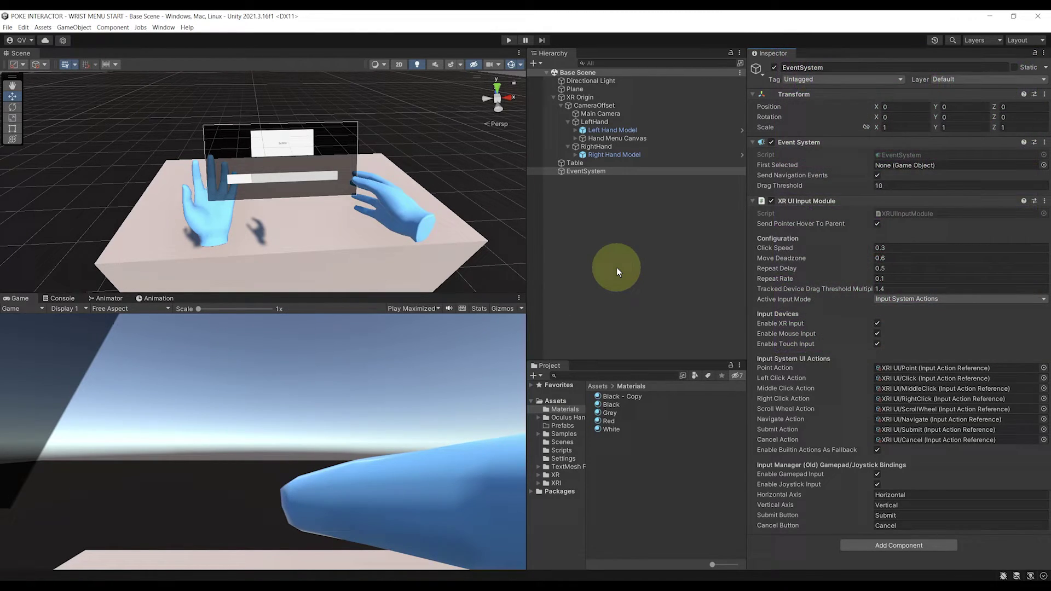
- Create an empty child object under both LeftHand and RightHand
{"action": "left_click", "coordinate": [592, 123]}
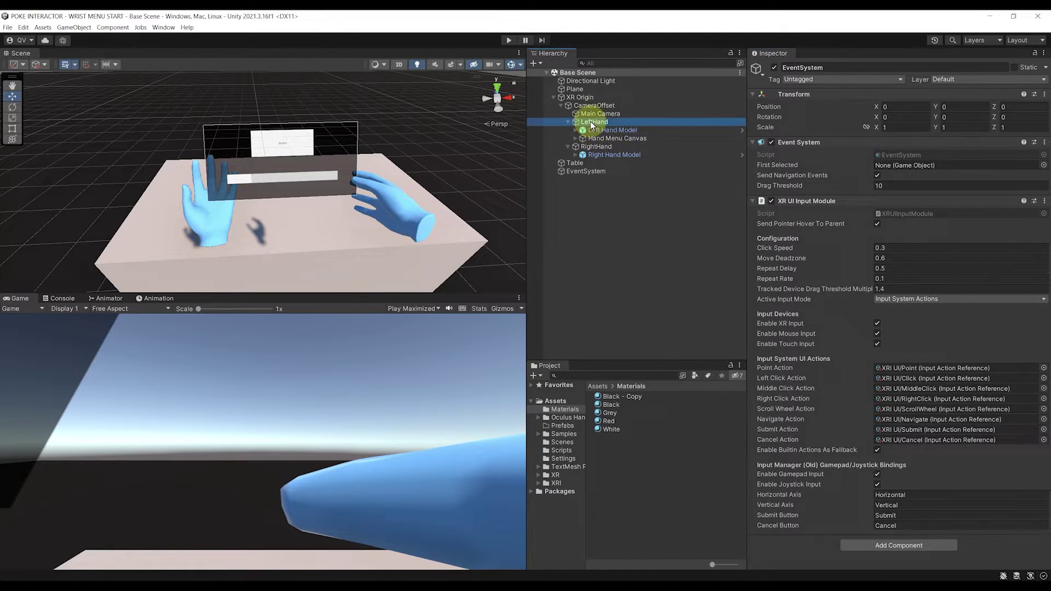
{"action": "left_click", "coordinate": [589, 146], "text": "ctrl"}
{"action": "right_click", "coordinate": [597, 124]}
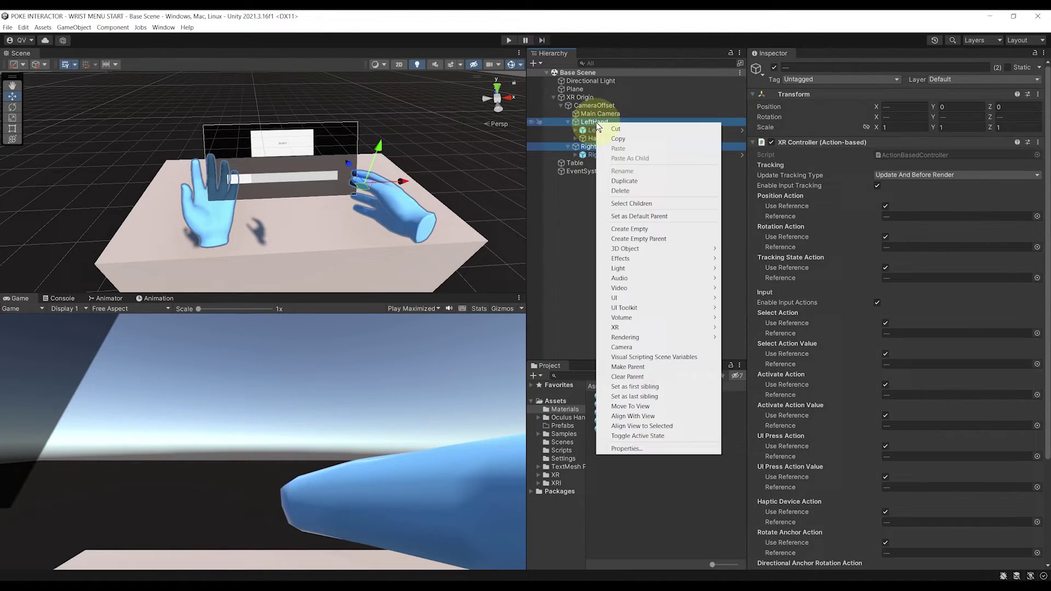
{"action": "left_click", "coordinate": [630, 228]}
- Rename the new children 'Left Hand Poke' and 'Right Hand Poke' and save the scene
{"action": "left_click", "coordinate": [619, 147]}
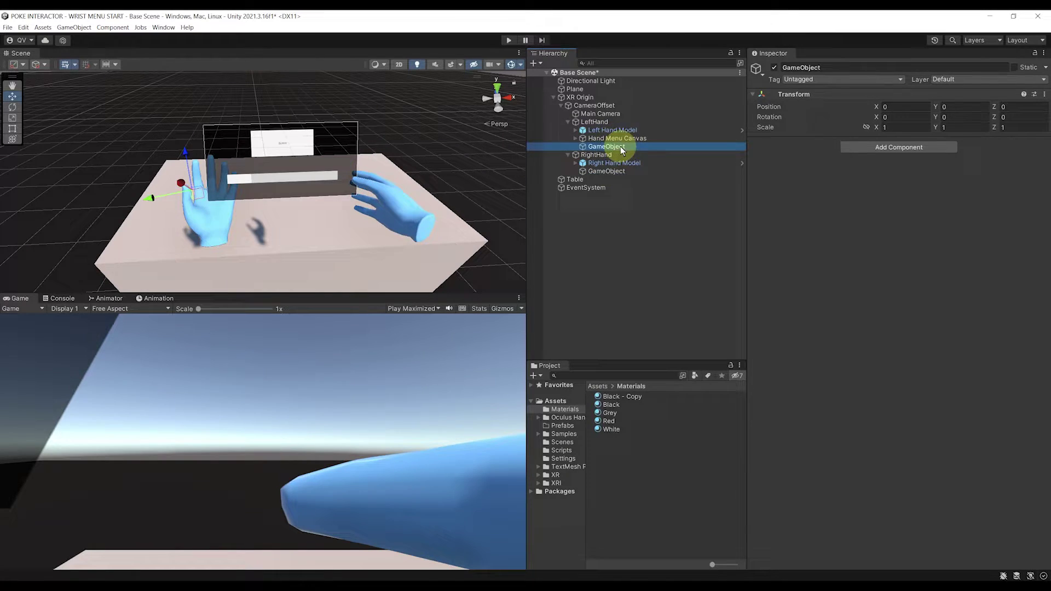
{"action": "key", "text": "F2"}
{"action": "type", "text": "Left Hand Po"}
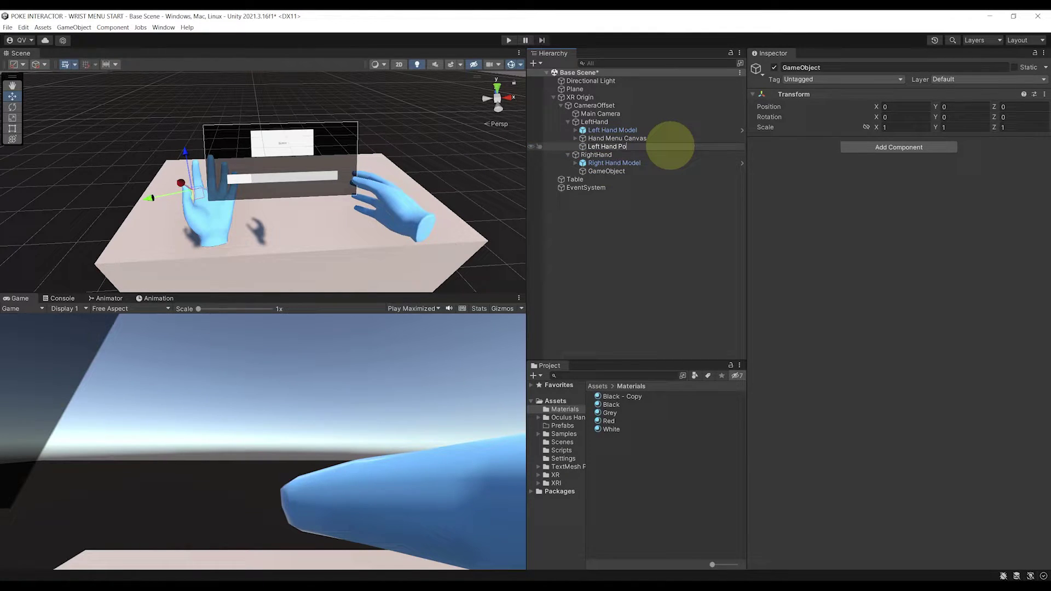
{"action": "type", "text": "ke"}
{"action": "key", "text": "Return"}
{"action": "left_click", "coordinate": [660, 171]}
{"action": "key", "text": "F2"}
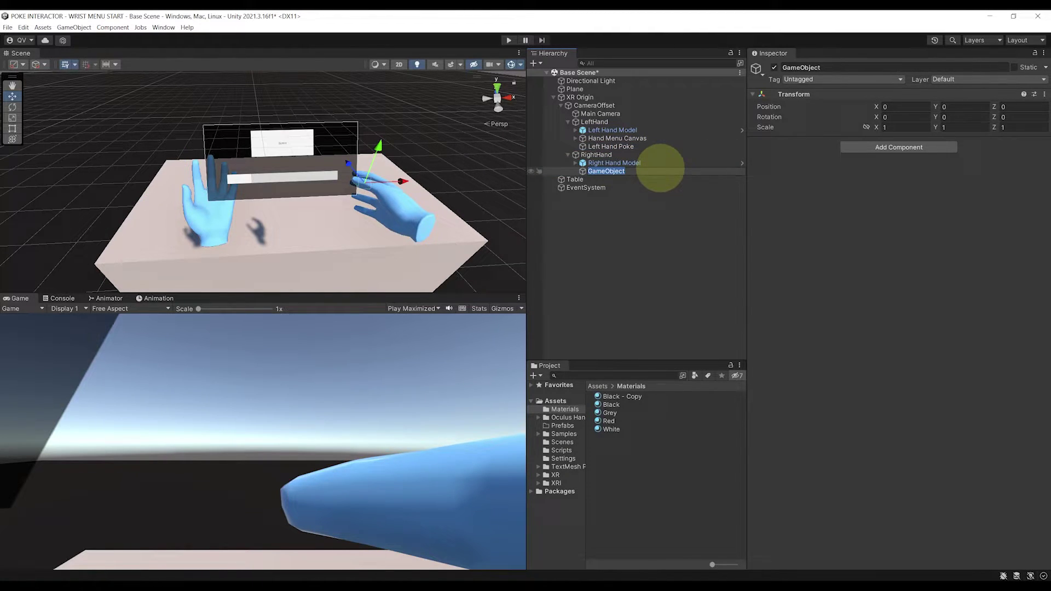
{"action": "type", "text": "Right Hand Poke"}
{"action": "key", "text": "Return"}
{"action": "key", "text": "ctrl+s"}
- Add an XR Poke Interactor to both Poke objects and save the scene
{"action": "left_click", "coordinate": [639, 147], "text": "ctrl"}
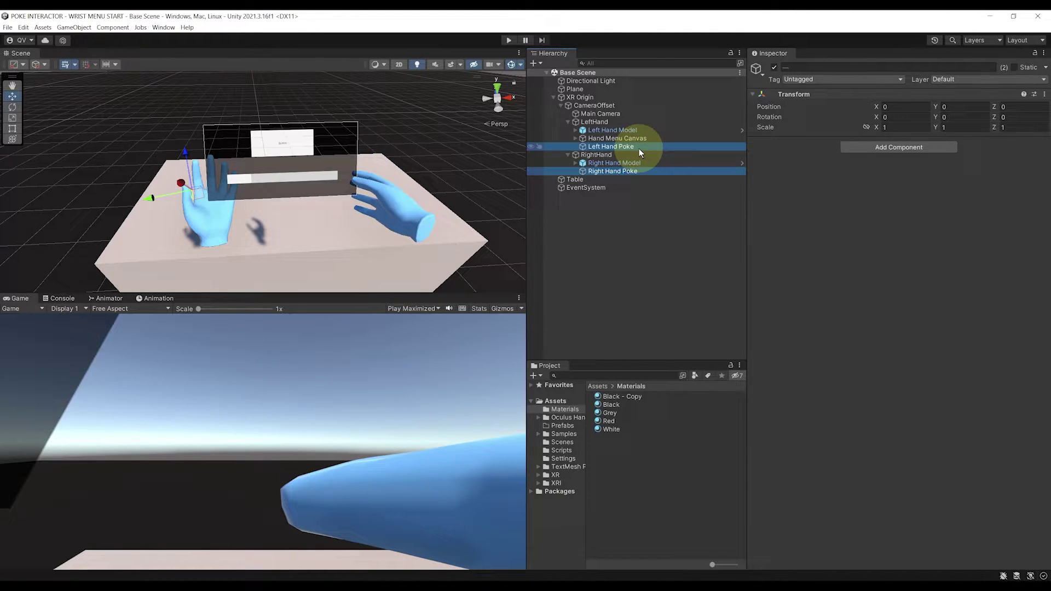
{"action": "left_click", "coordinate": [884, 147]}
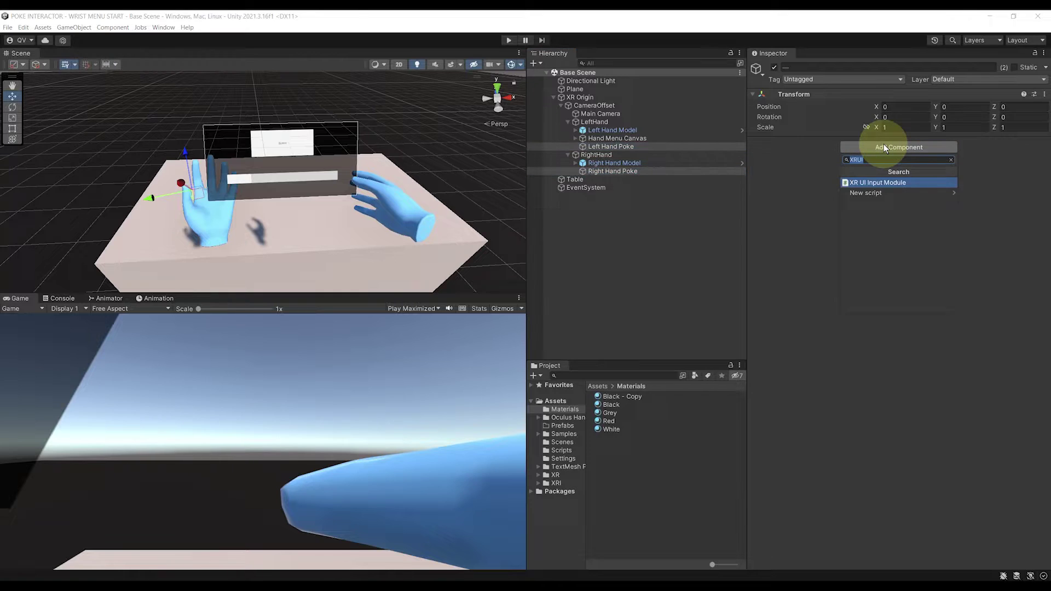
{"action": "type", "text": "xrp"}
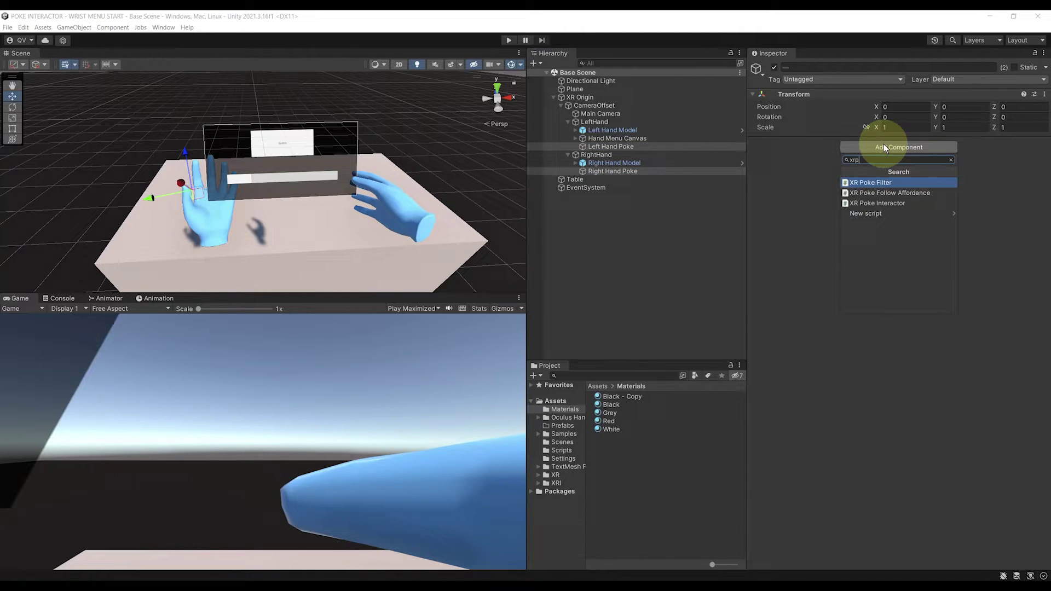
{"action": "type", "text": "okein"}
{"action": "key", "text": "Return"}
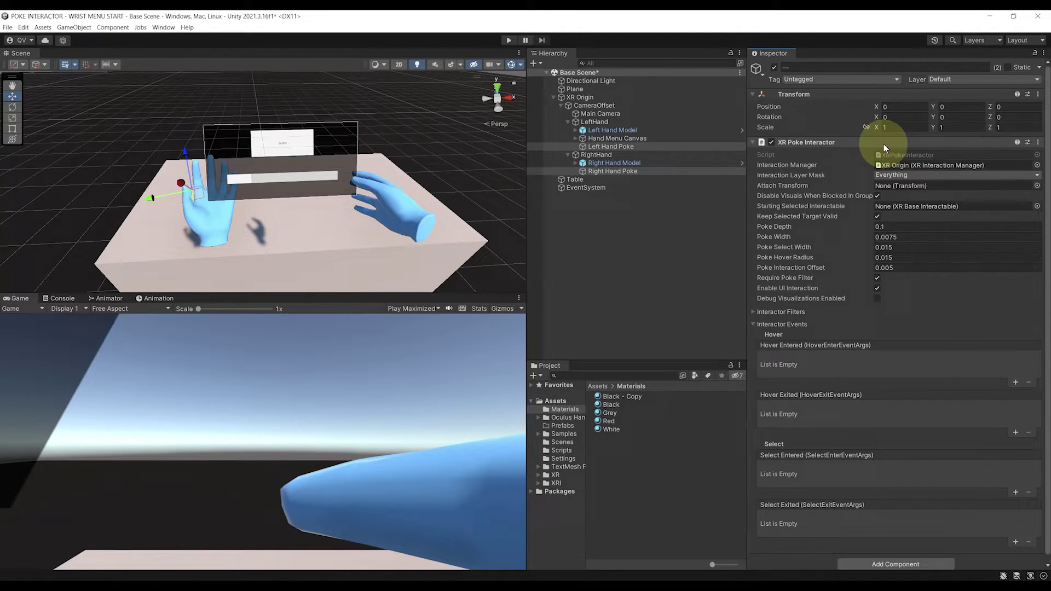
{"action": "key", "text": "ctrl+s"}
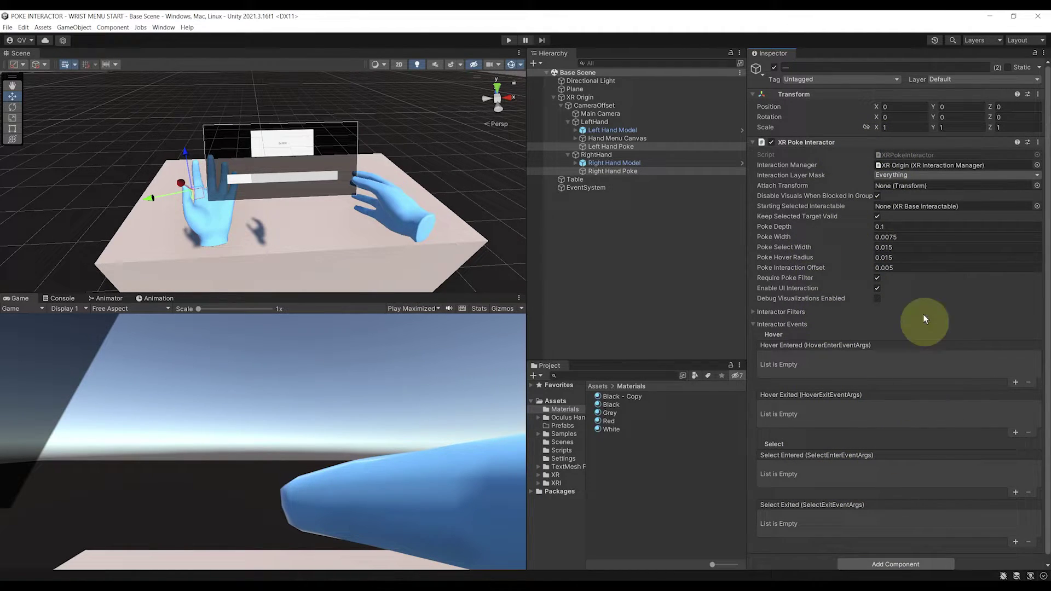
- Set Left Hand Poke's Attach Transform to the hands:b_l_index_ignore bone and frame it
{"action": "left_click", "coordinate": [631, 146]}
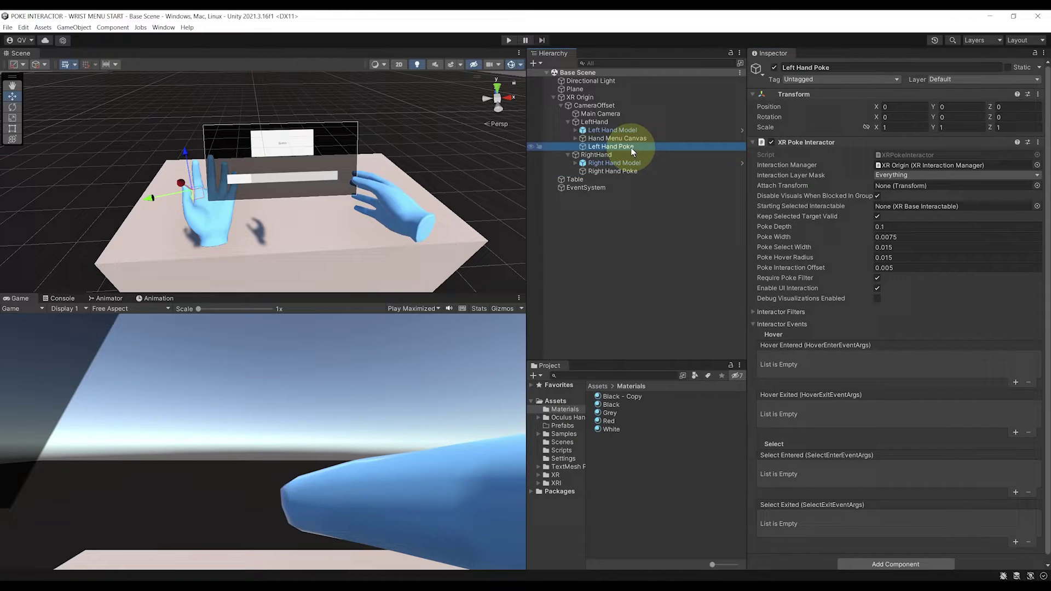
{"action": "left_click", "coordinate": [1037, 185]}
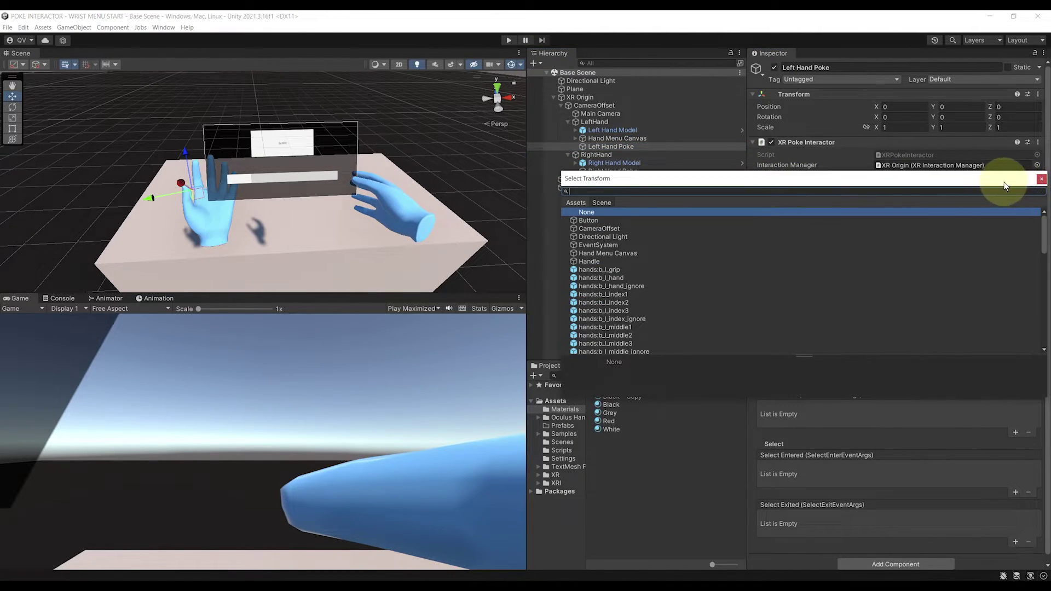
{"action": "left_click_drag", "start_coordinate": [1005, 184], "coordinate": [942, 216]}
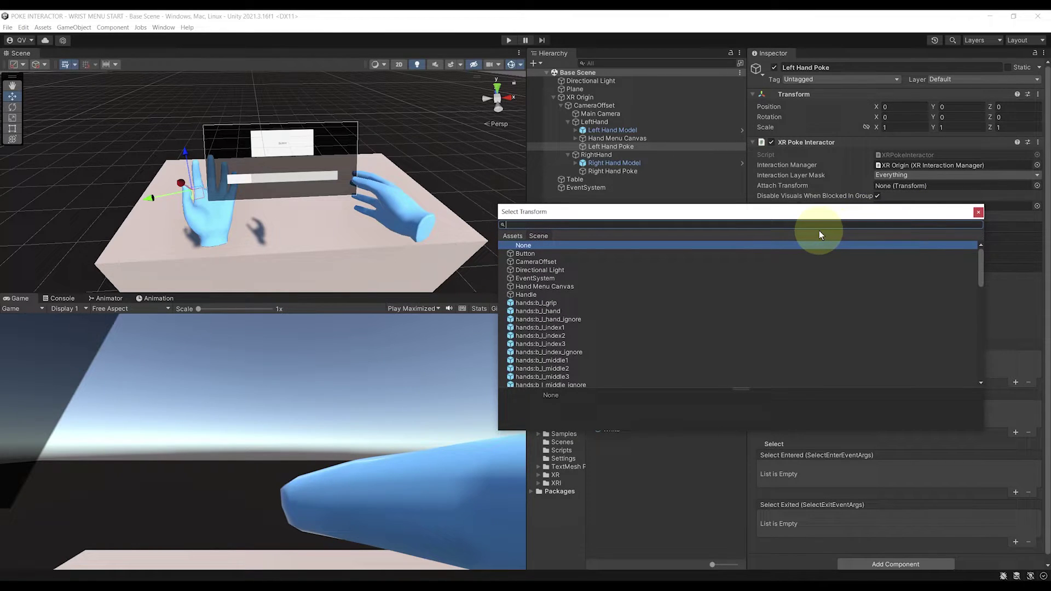
{"action": "type", "text": "l index"}
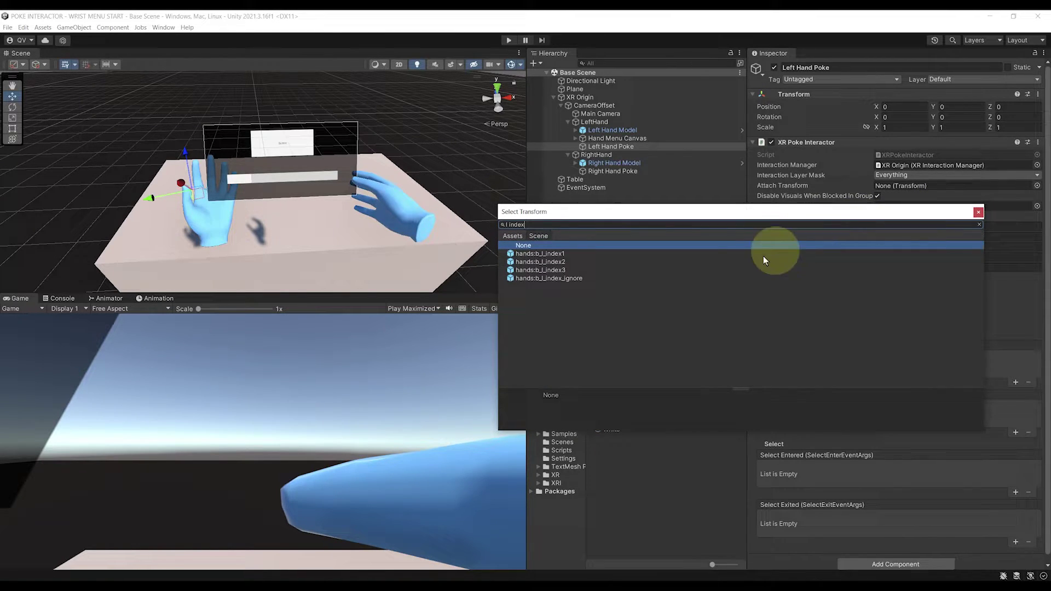
{"action": "left_click", "coordinate": [550, 279]}
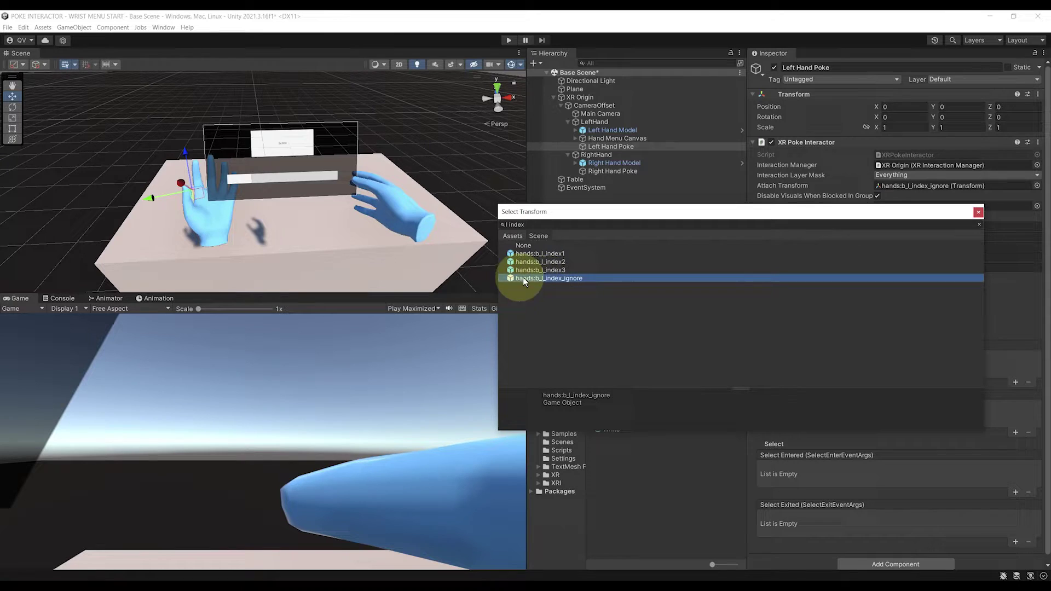
{"action": "double_click", "coordinate": [533, 279]}
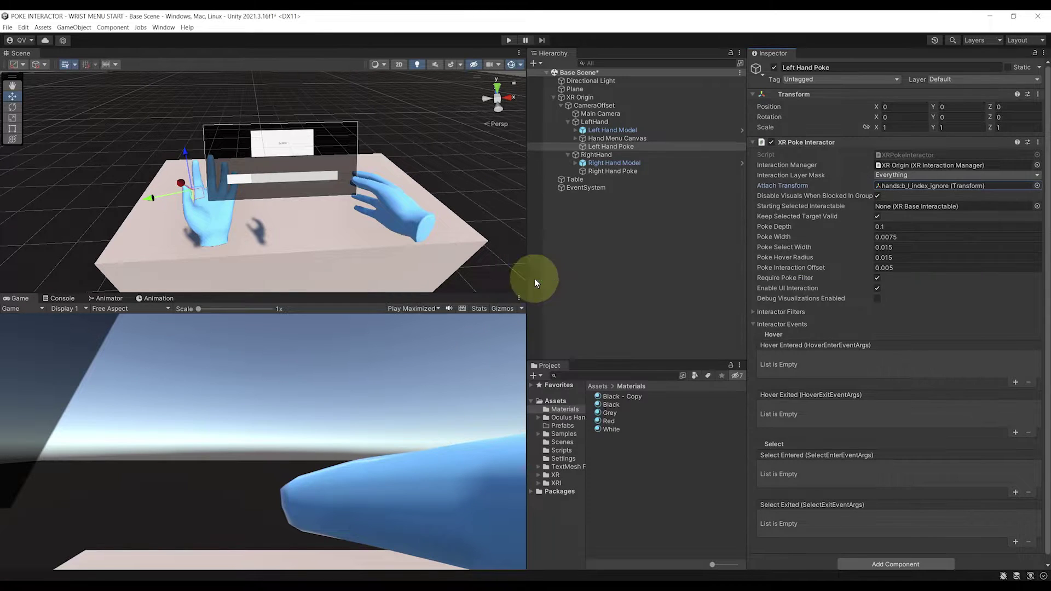
{"action": "left_click", "coordinate": [903, 186]}
{"action": "double_click", "coordinate": [614, 204]}
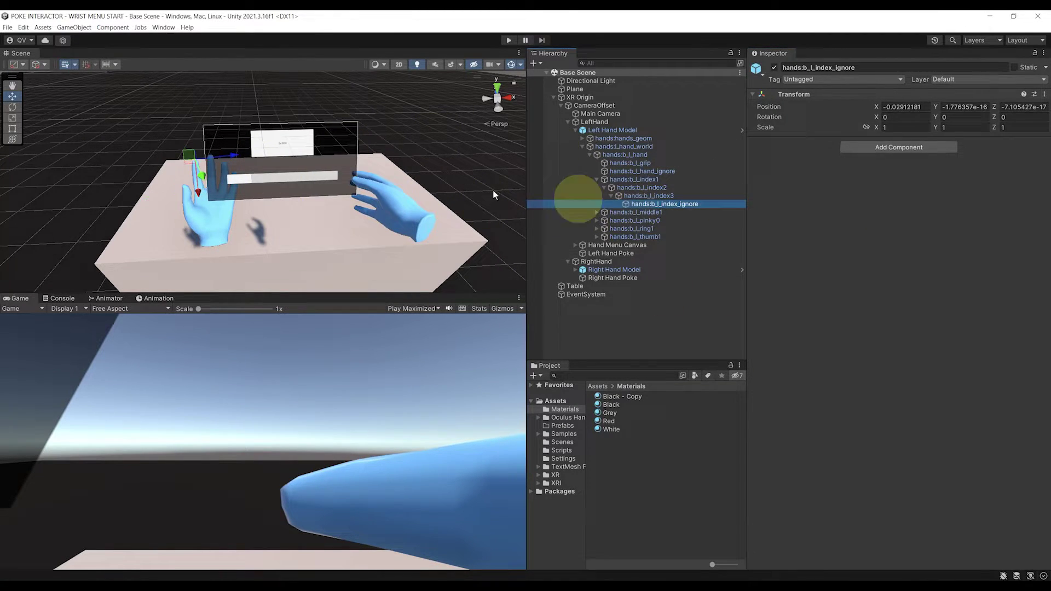
- Undo back to Right Hand Poke, set its Attach Transform to hands:b_r_index_ignore, and save
{"action": "key", "text": "ctrl+z"}
{"action": "key", "text": "ctrl+z"}
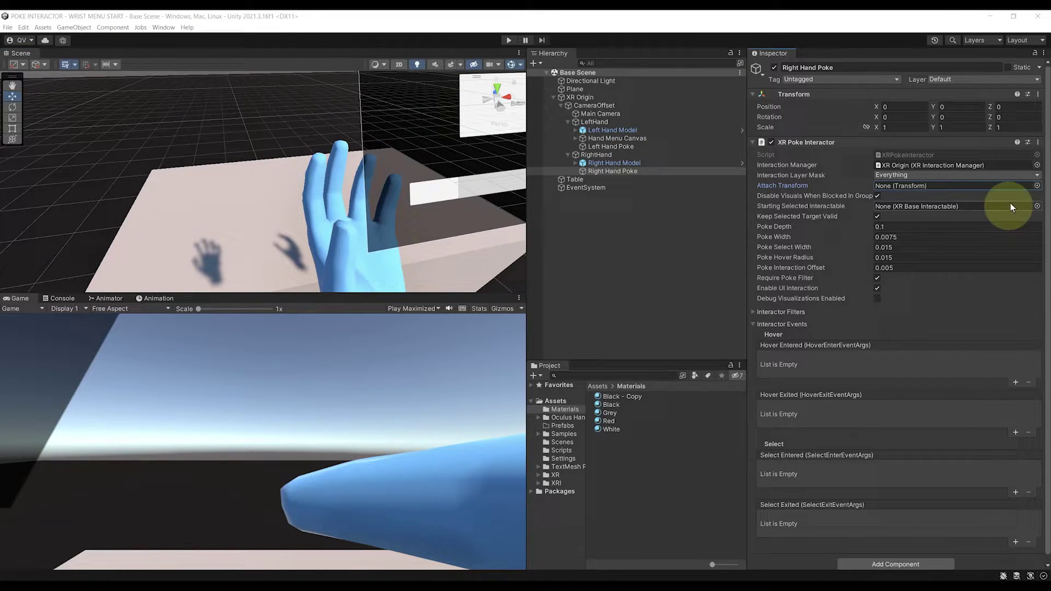
{"action": "left_click", "coordinate": [1037, 186]}
{"action": "type", "text": "r"}
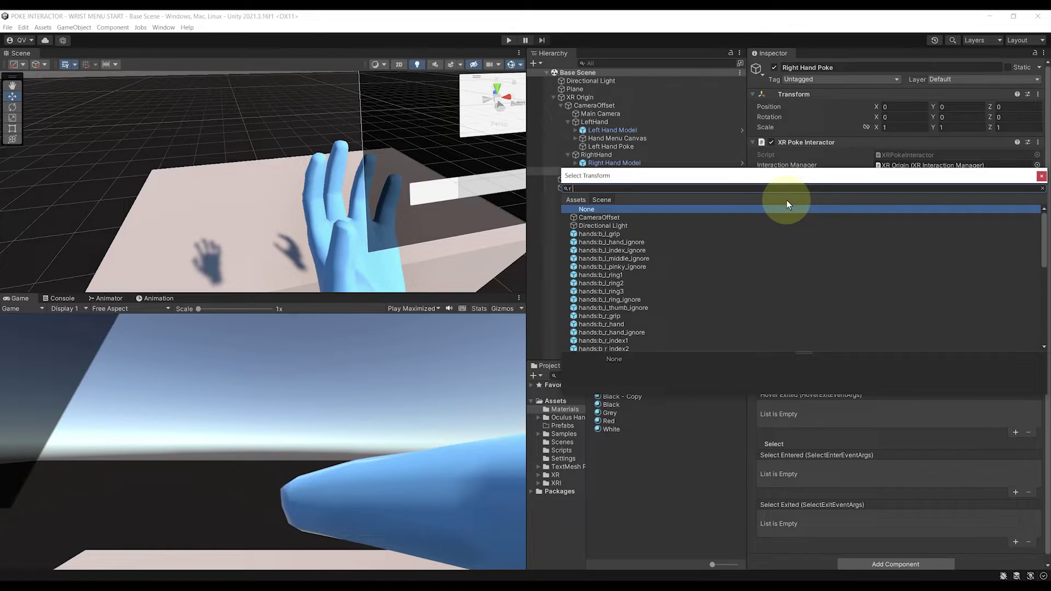
{"action": "type", "text": " index ignore"}
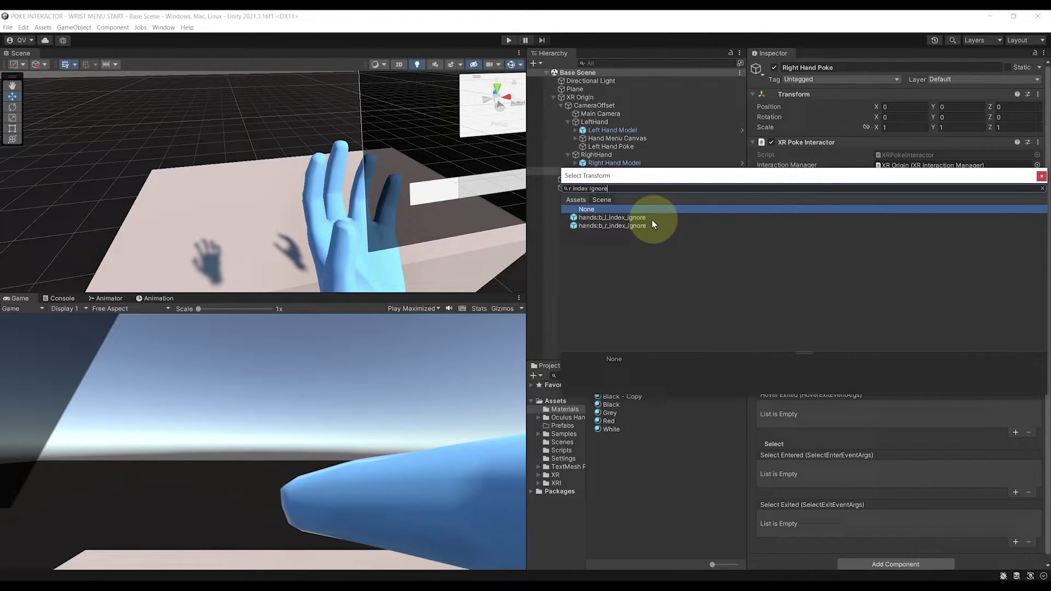
{"action": "left_click", "coordinate": [620, 226]}
{"action": "double_click", "coordinate": [623, 228]}
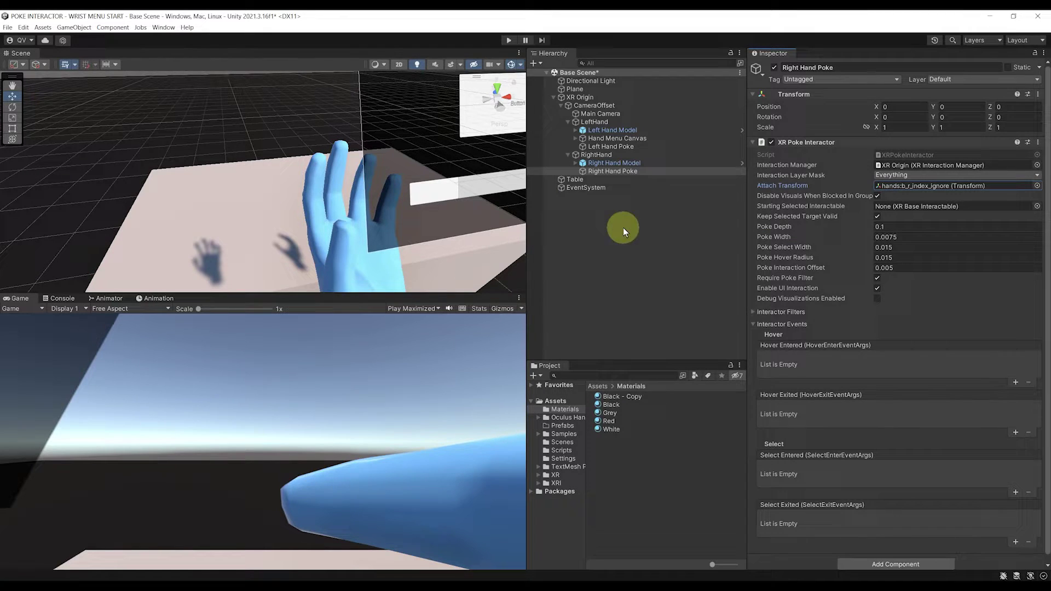
{"action": "key", "text": "ctrl+s"}
- Locate the right index fingertip bone, then select both Right and Left Hand Poke
{"action": "left_click", "coordinate": [906, 187]}
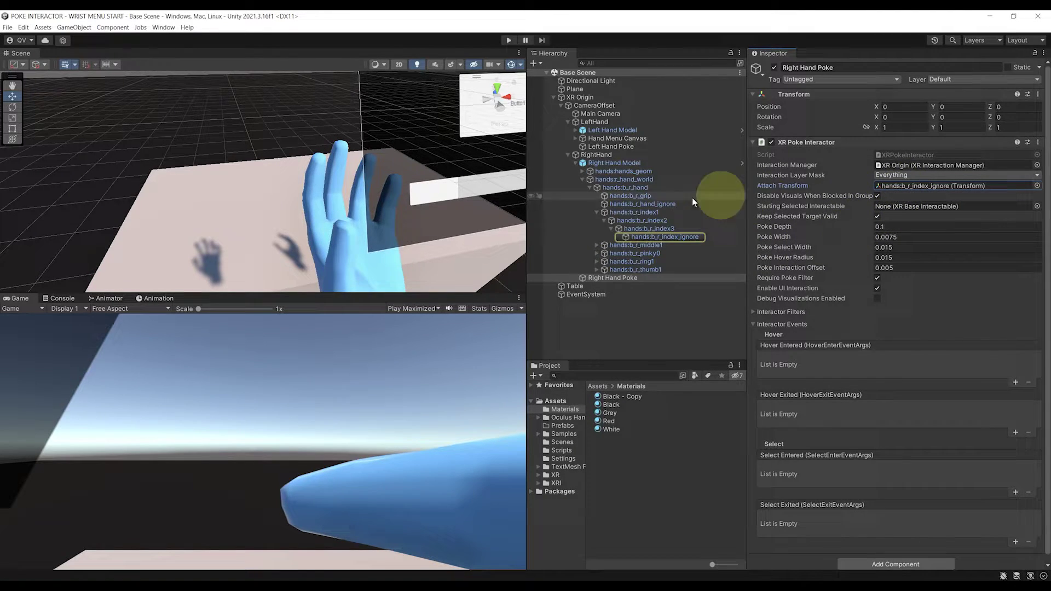
{"action": "key", "text": "f"}
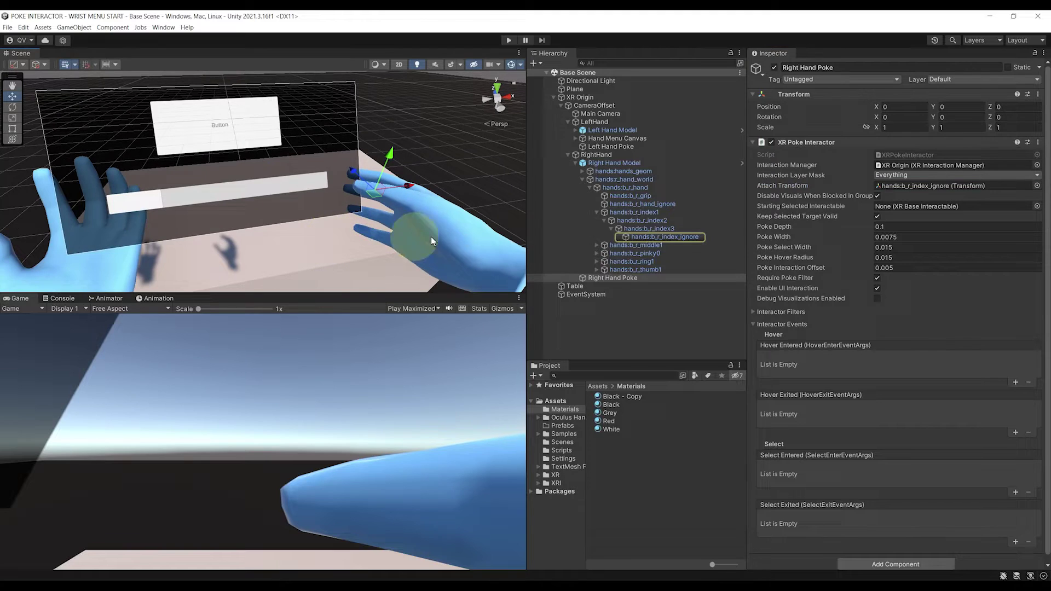
{"action": "double_click", "coordinate": [667, 237]}
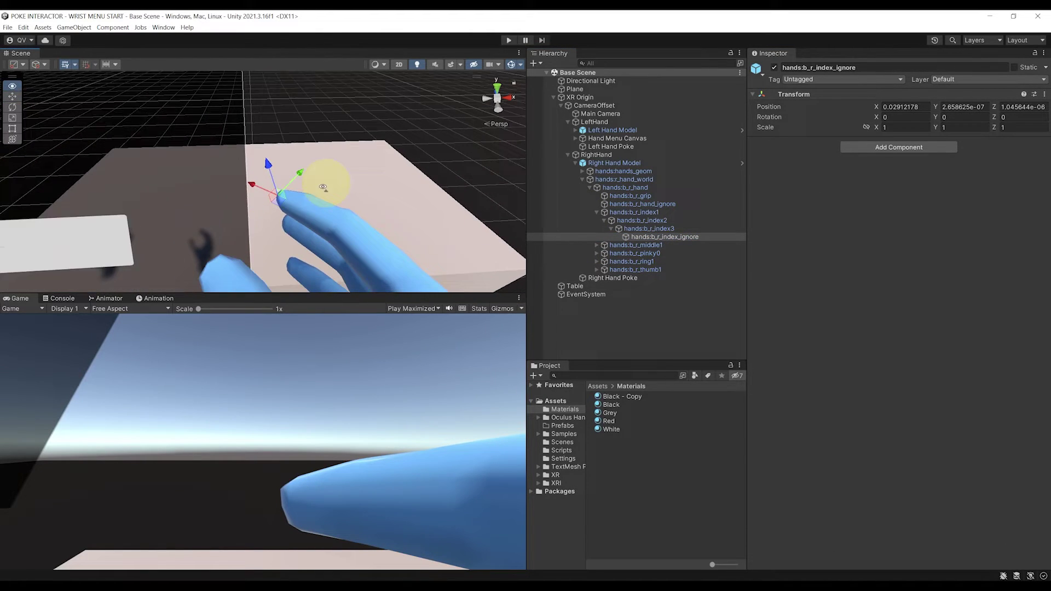
{"action": "scroll", "coordinate": [287, 173], "scroll_direction": "down", "scroll_amount": 10}
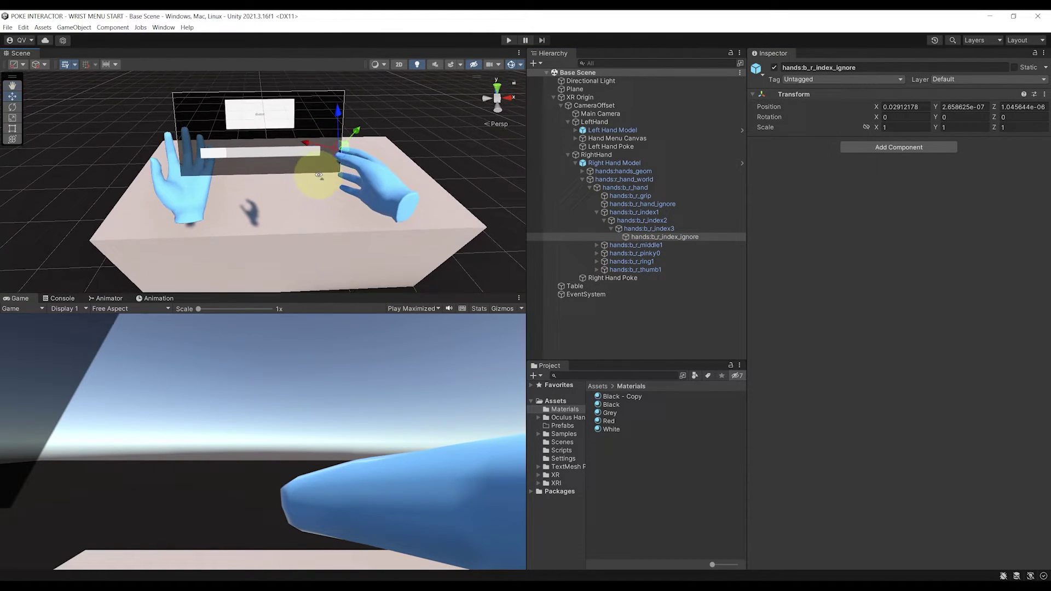
{"action": "left_click", "coordinate": [630, 277]}
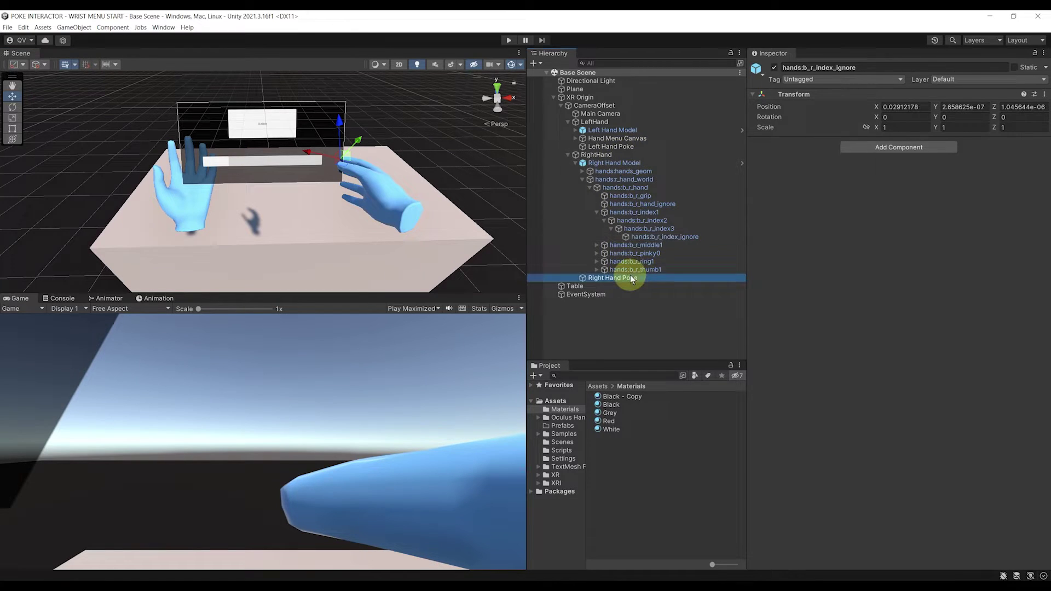
{"action": "left_click", "coordinate": [611, 146], "text": "ctrl"}
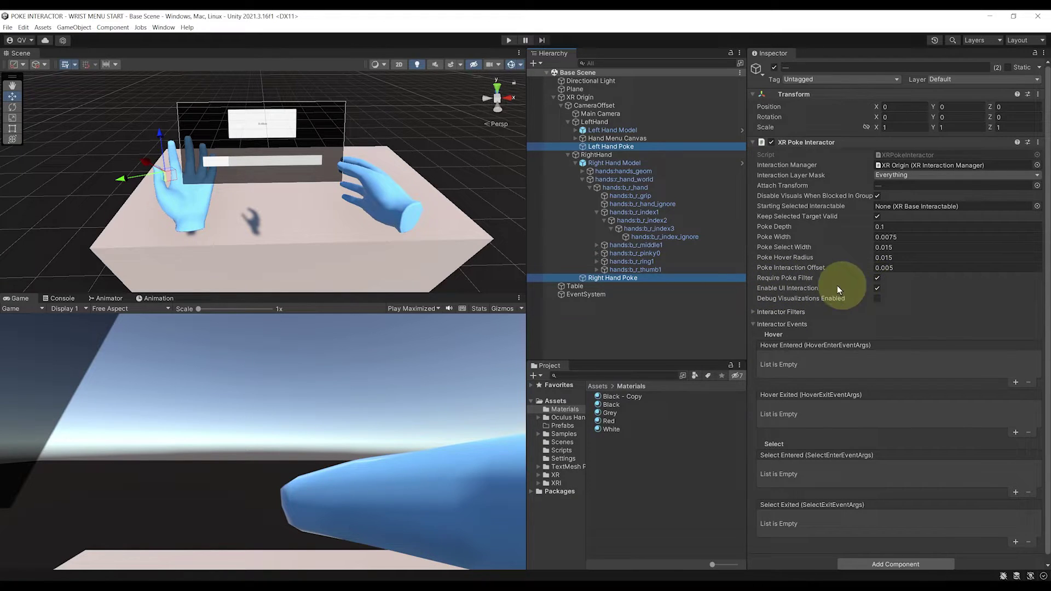
{"action": "scroll", "coordinate": [406, 238], "scroll_direction": "down", "scroll_amount": 3}
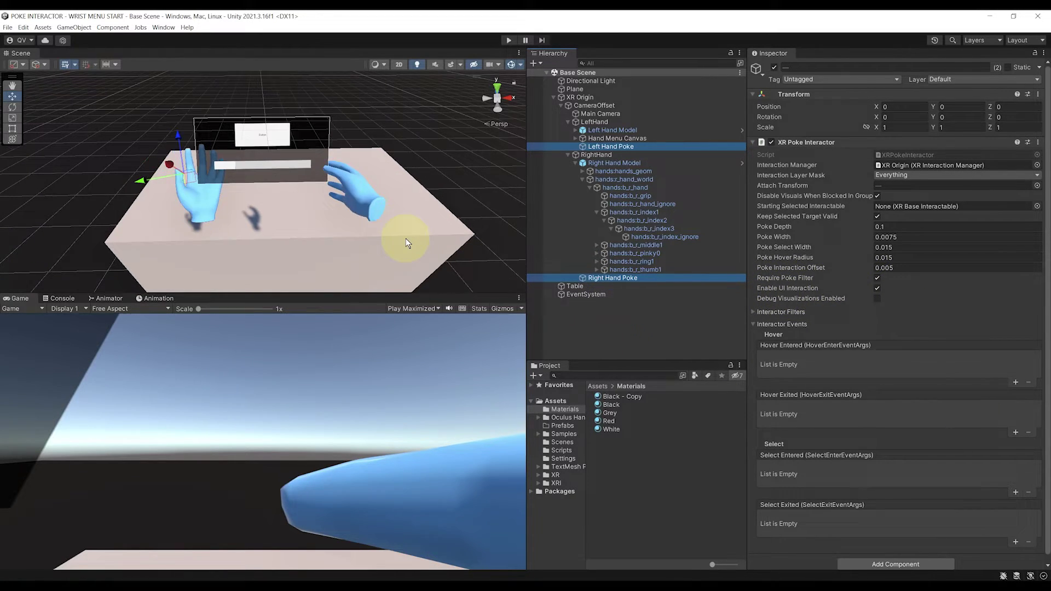
{"action": "left_click", "coordinate": [509, 39]}
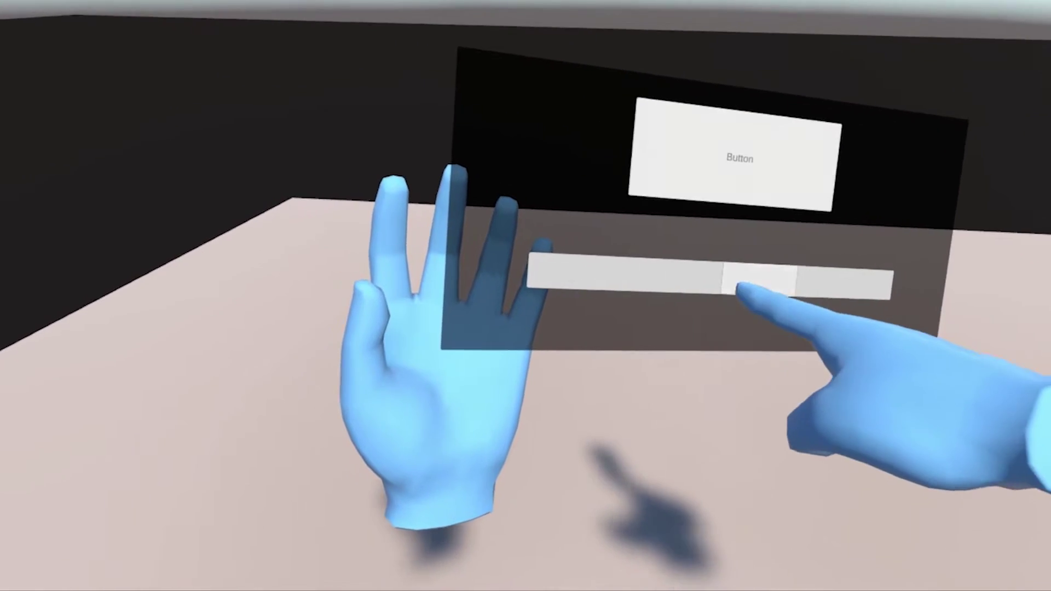
{"action": "left_click_drag", "start_coordinate": [739, 292], "coordinate": [805, 309]}
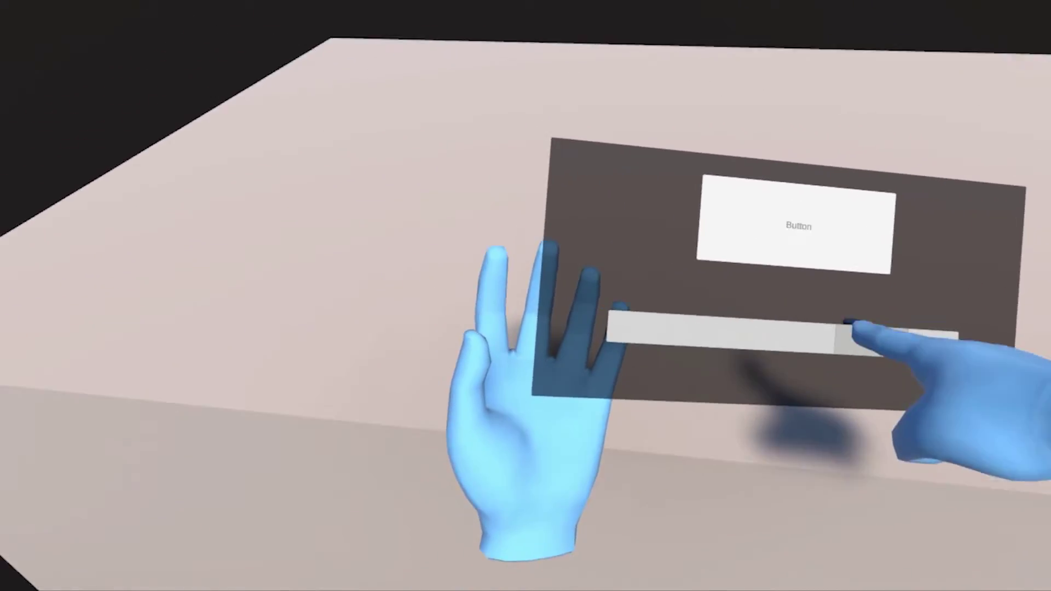
{"action": "left_click", "coordinate": [510, 40]}
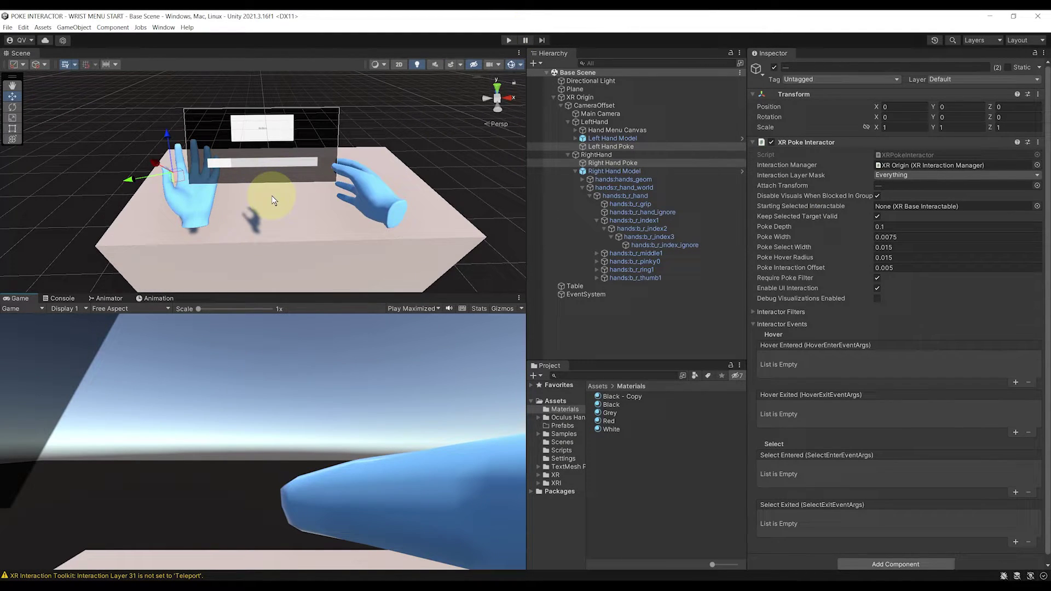
- Collapse the Right Hand Model bones and wrap Hand Menu Canvas in a new empty parent
{"action": "middle_click_drag", "start_coordinate": [312, 222], "coordinate": [343, 197]}
{"action": "left_click", "coordinate": [575, 171]}
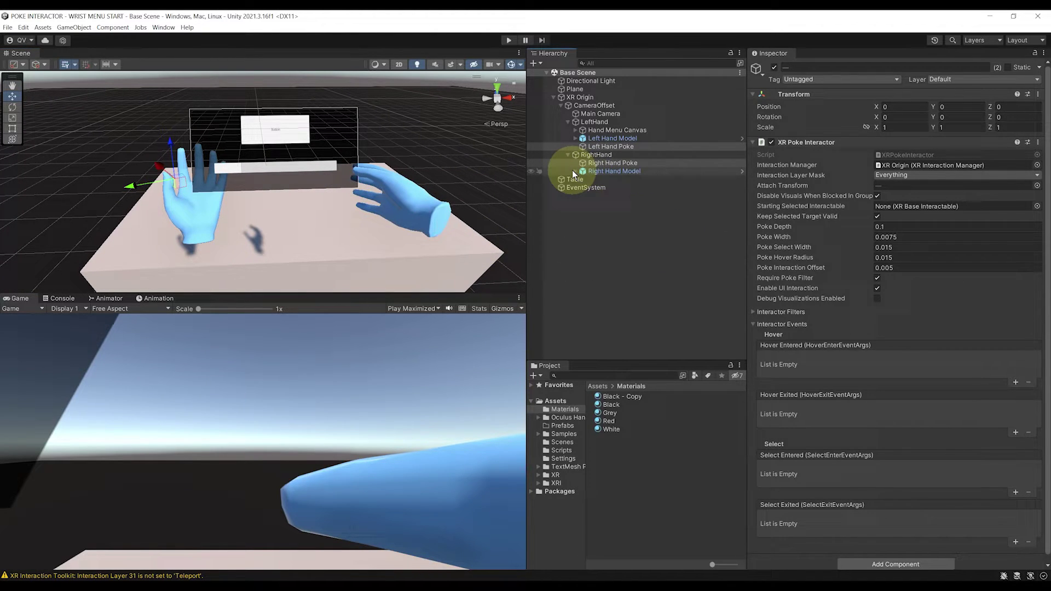
{"action": "left_click", "coordinate": [621, 228]}
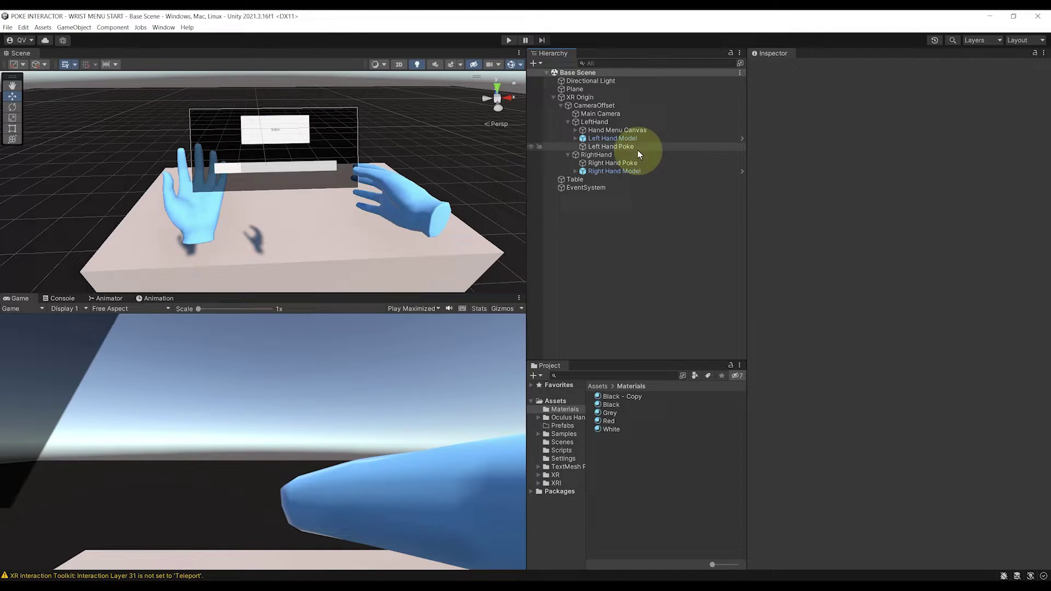
{"action": "right_click", "coordinate": [610, 130]}
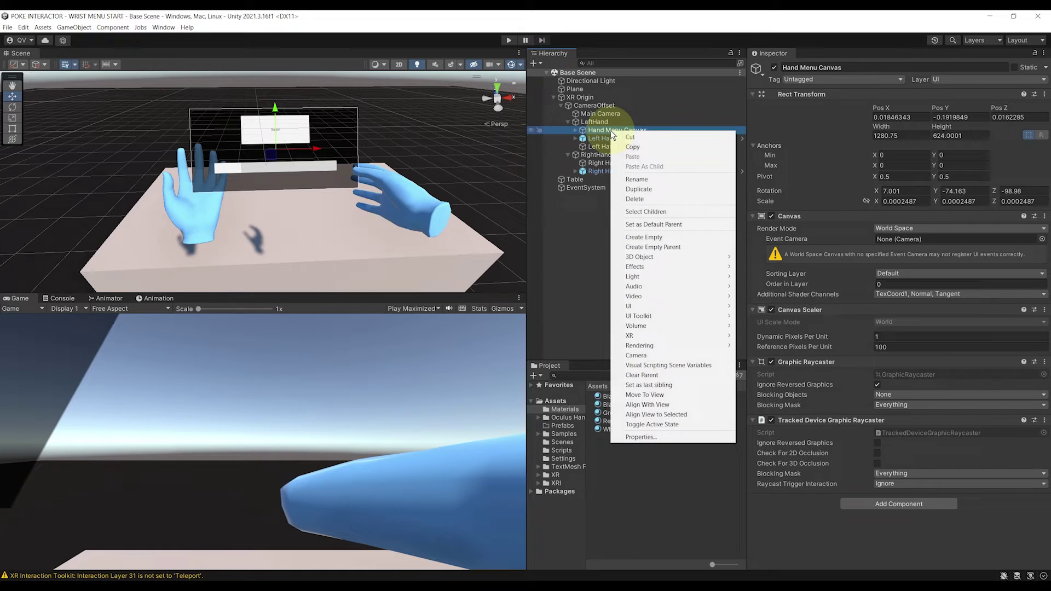
{"action": "left_click", "coordinate": [668, 249]}
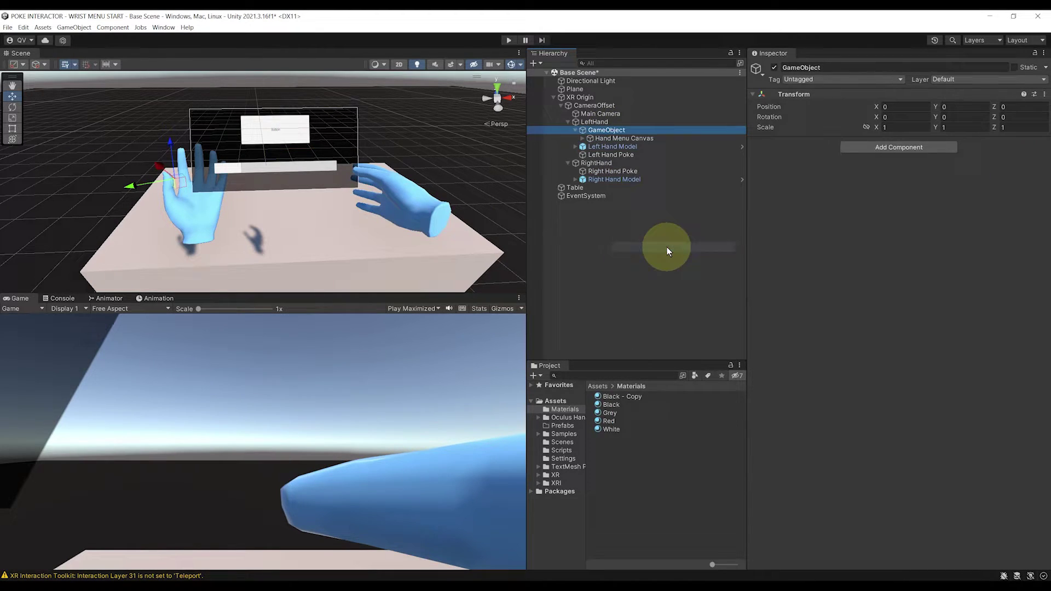
- Rename the new parent 'Hand Menu', save, and create an empty child under it
{"action": "left_click", "coordinate": [603, 130]}
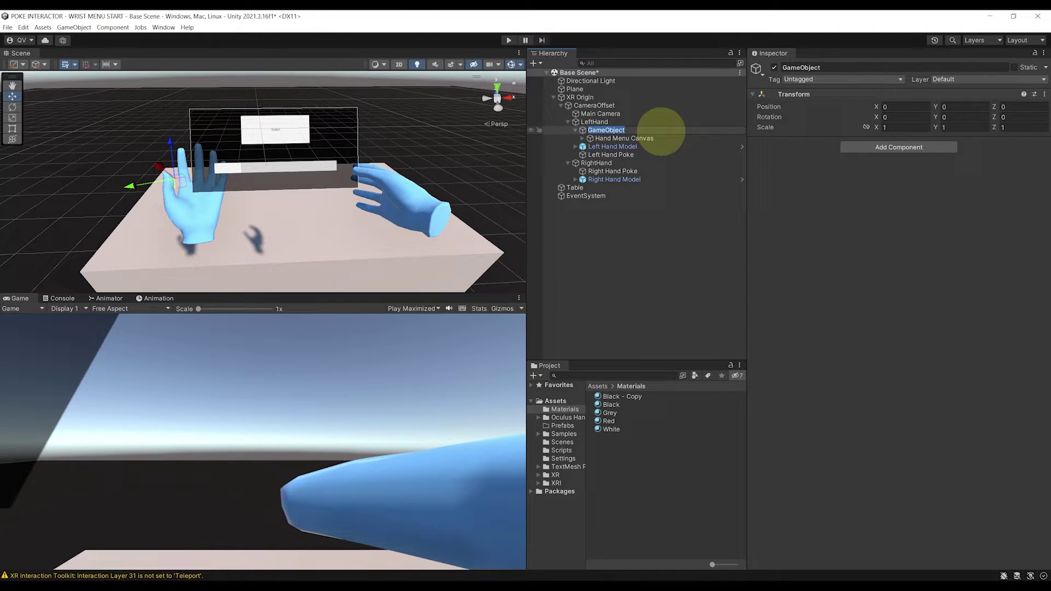
{"action": "type", "text": "Hand Menu"}
{"action": "key", "text": "Return"}
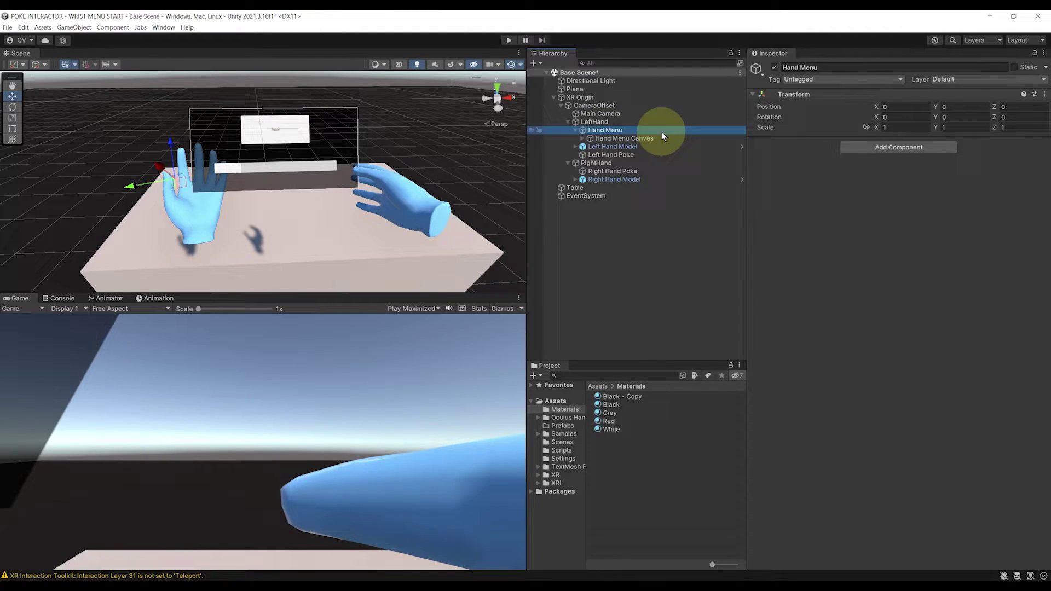
{"action": "key", "text": "ctrl+s"}
{"action": "right_click", "coordinate": [618, 132]}
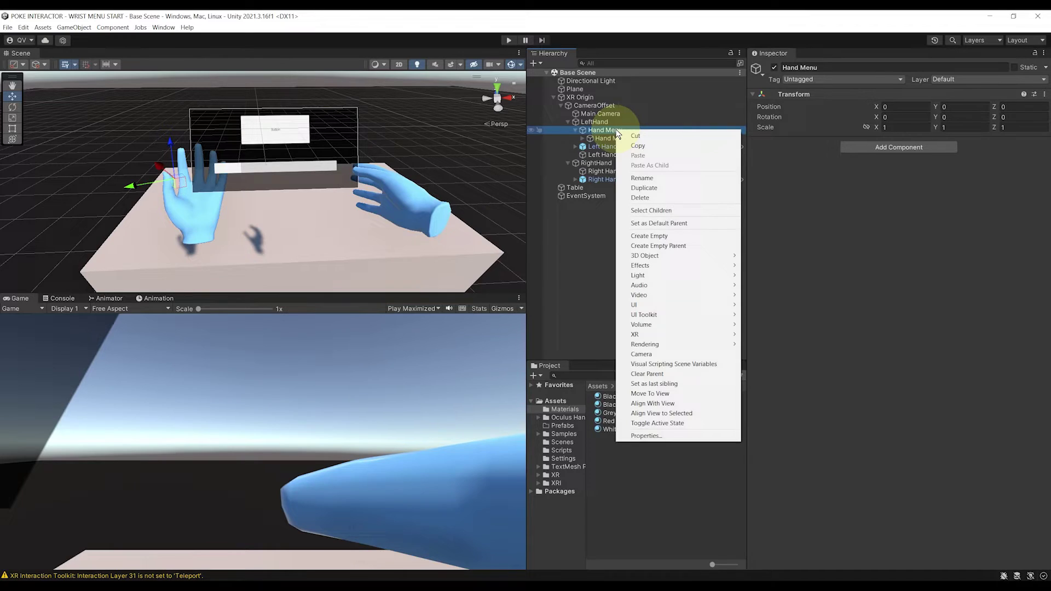
{"action": "left_click", "coordinate": [660, 236]}
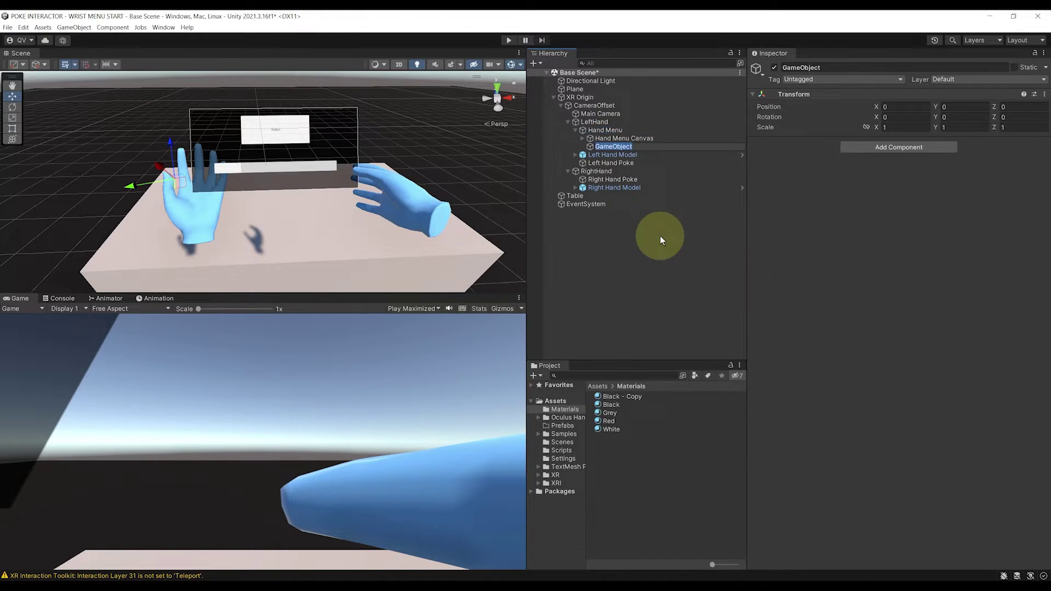
- Name the empty child 'Gaze Interactor', add an XR Gaze Interactor component, and save the scene
{"action": "type", "text": "Gaze Interactor"}
{"action": "key", "text": "Return"}
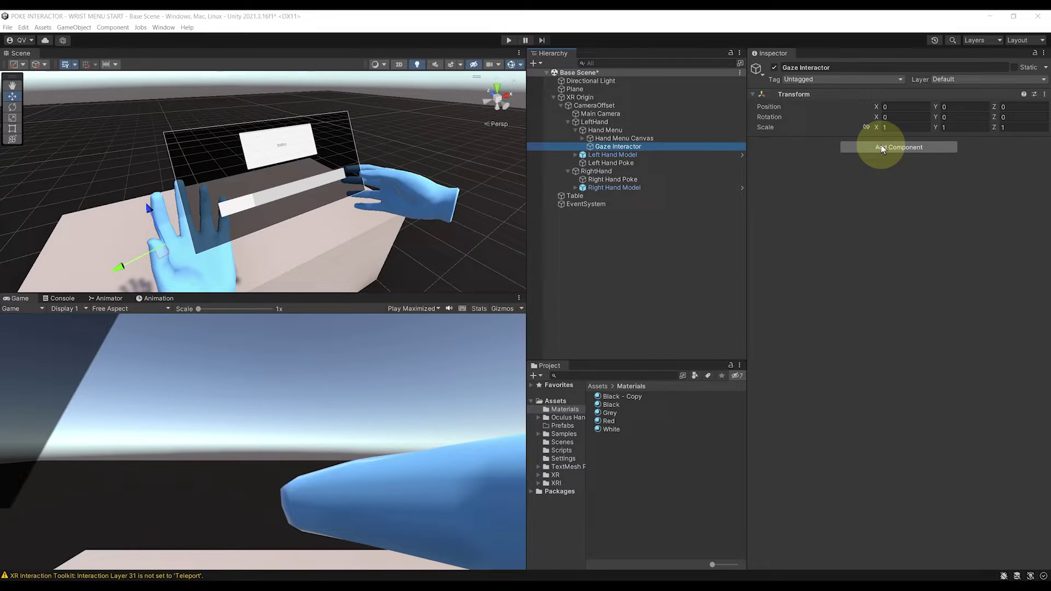
{"action": "left_click", "coordinate": [882, 146]}
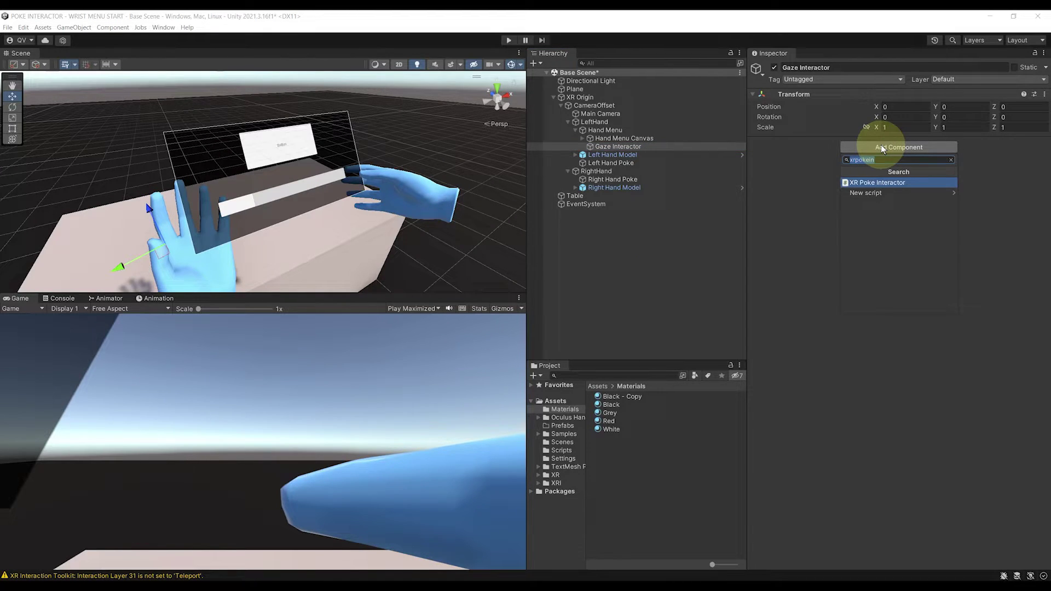
{"action": "type", "text": "gaze inte"}
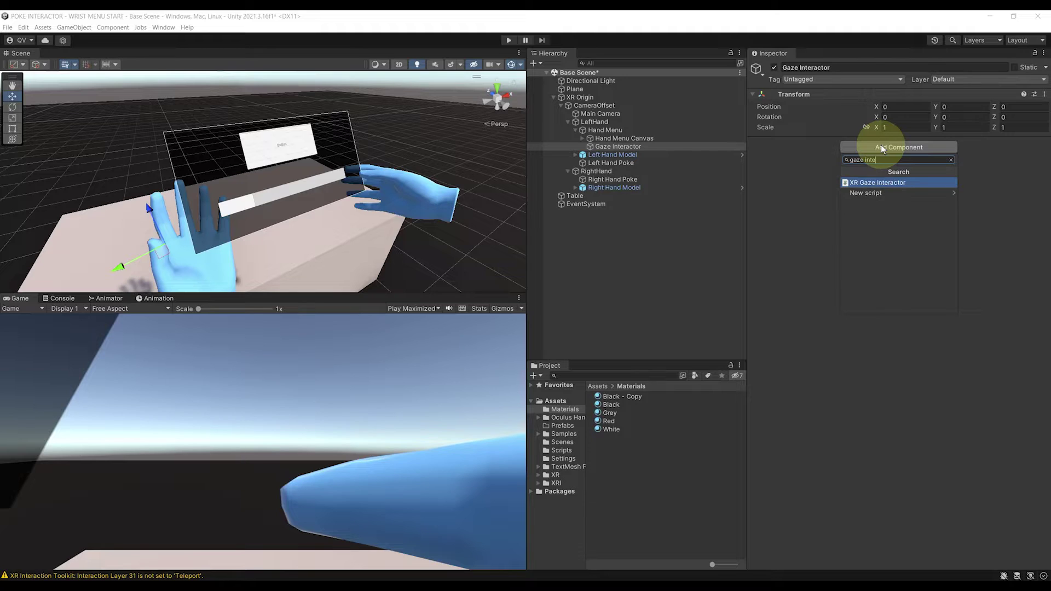
{"action": "key", "text": "Return"}
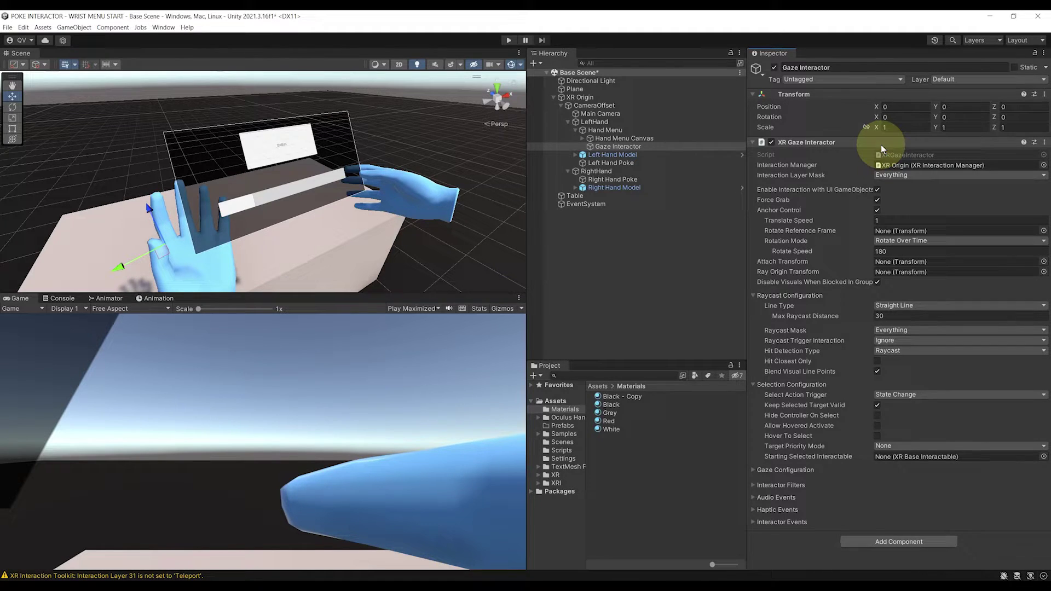
{"action": "key", "text": "ctrl+s"}
{"action": "left_click_drag", "start_coordinate": [505, 142], "coordinate": [205, 171], "text": "alt"}
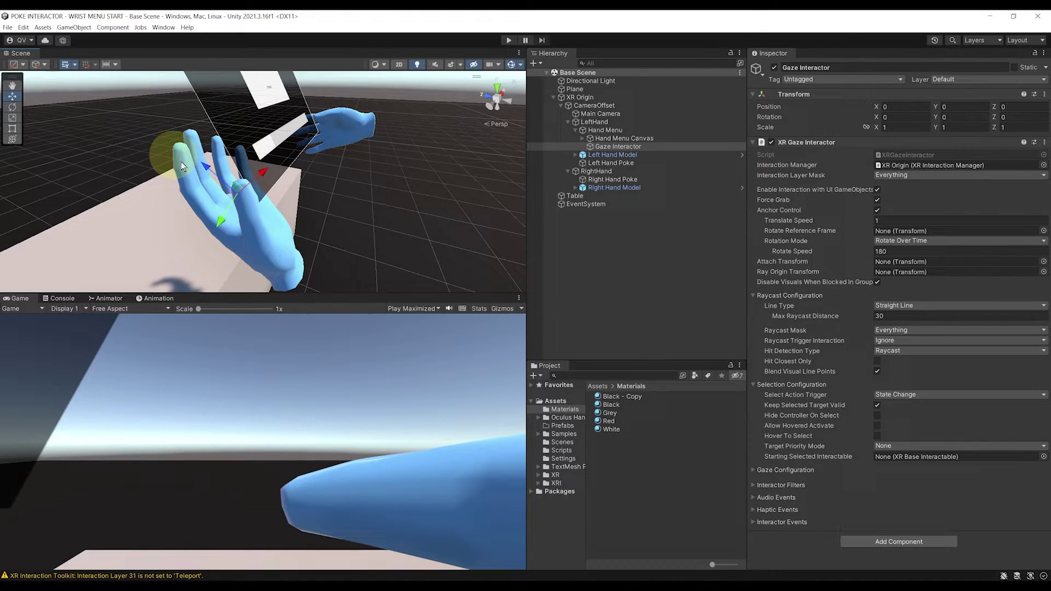
- Copy the Hand Menu Canvas's Rect Transform rotation onto the Gaze Interactor's transform
{"action": "left_click", "coordinate": [609, 138]}
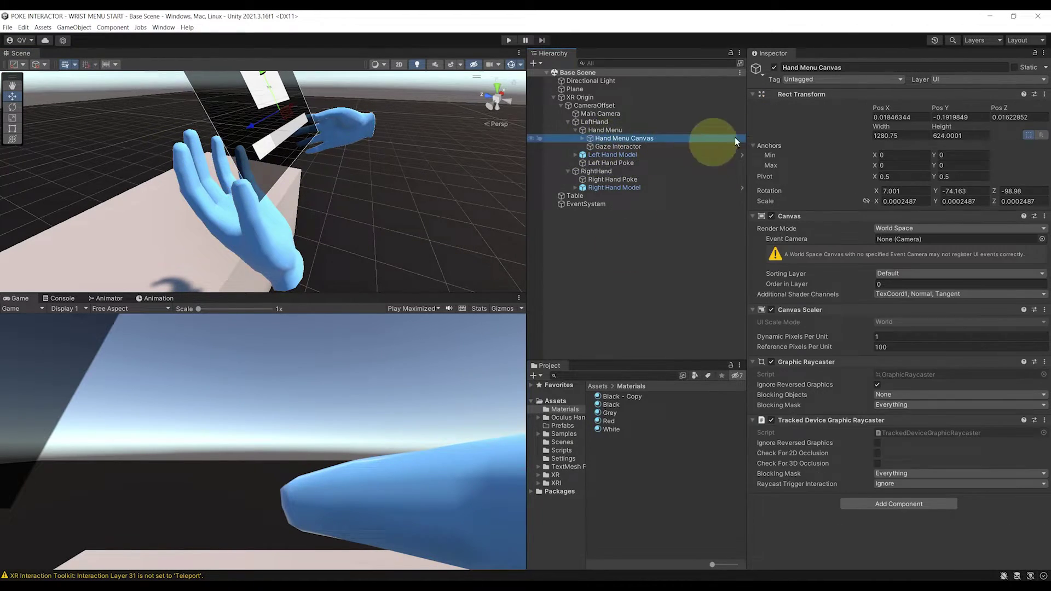
{"action": "right_click", "coordinate": [800, 98]}
{"action": "mouse_move", "coordinate": [887, 180]}
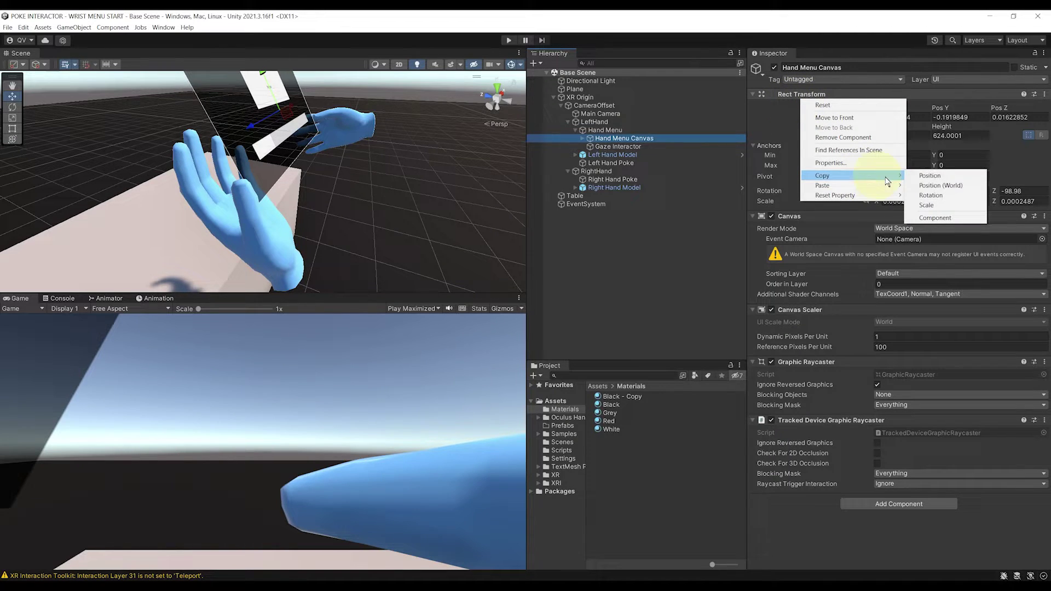
{"action": "left_click", "coordinate": [928, 205]}
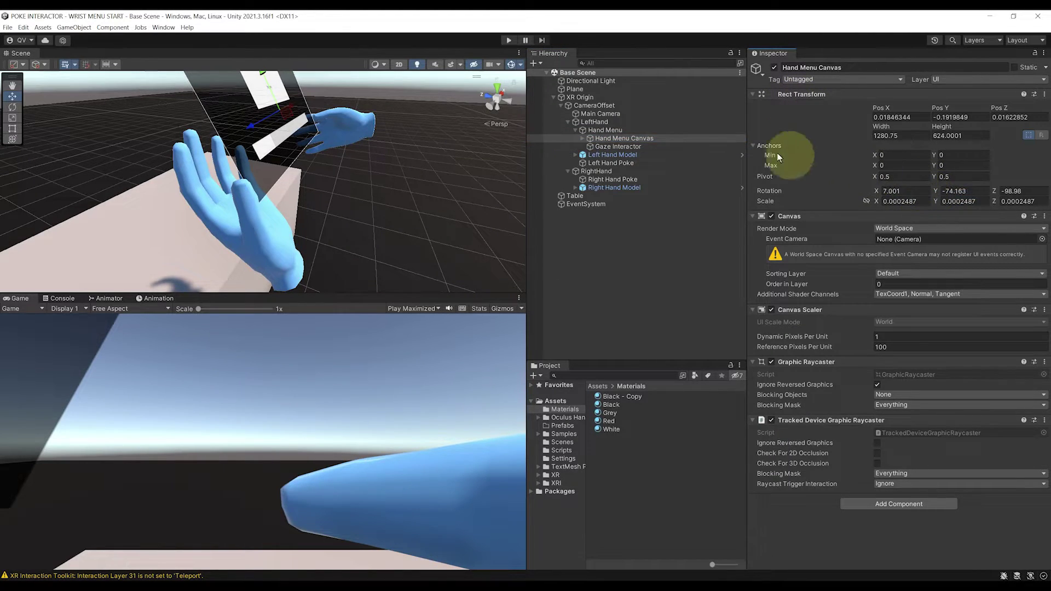
{"action": "left_click", "coordinate": [636, 149]}
{"action": "right_click", "coordinate": [800, 94]}
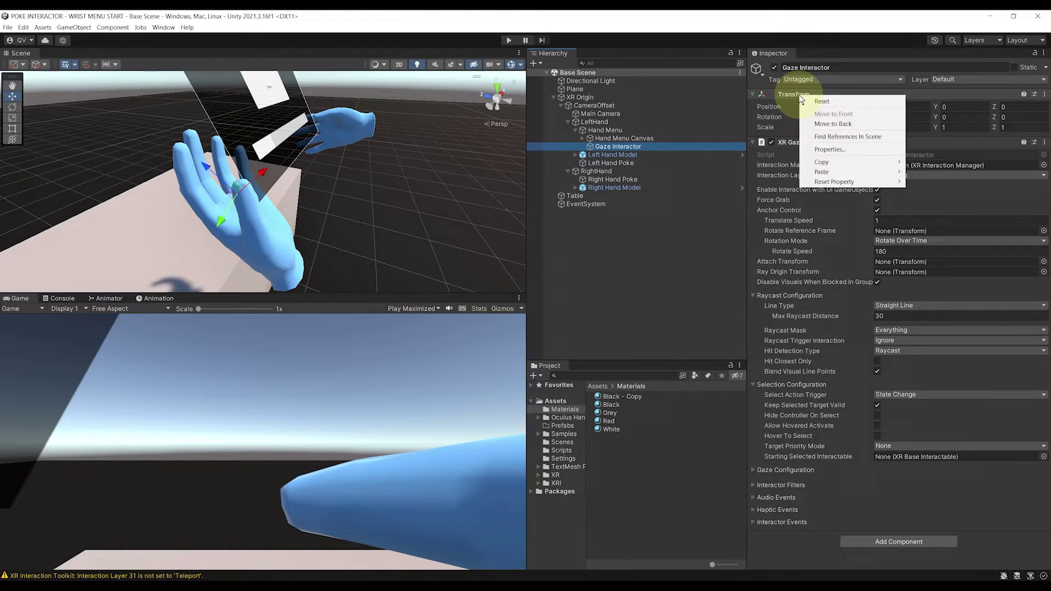
{"action": "mouse_move", "coordinate": [849, 172]}
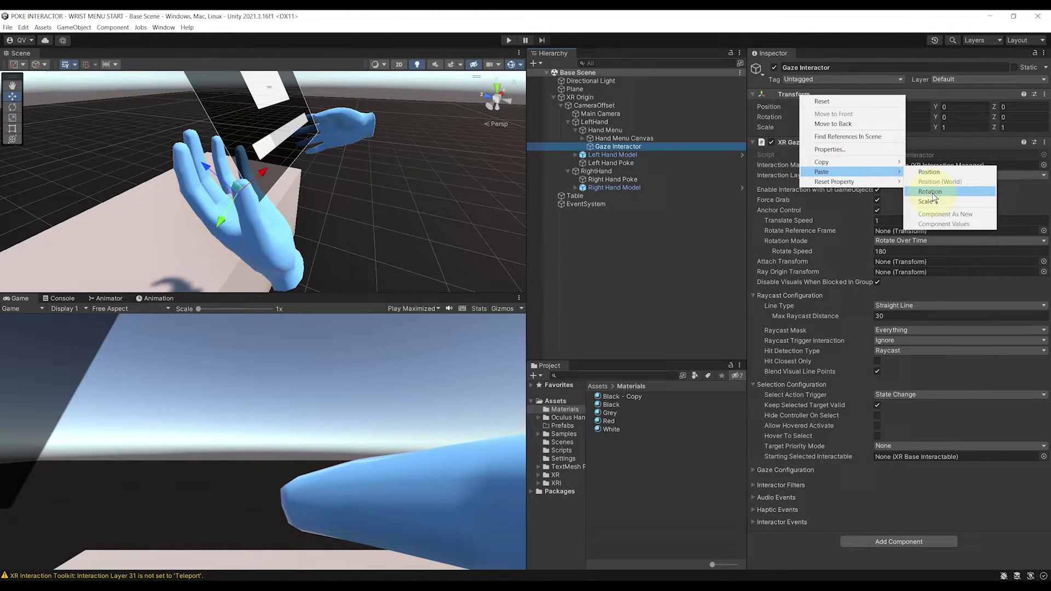
{"action": "left_click", "coordinate": [933, 195]}
- Rotate the Gaze Interactor about Y, shift it along the panel, lower it slightly, and save
{"action": "middle_click_drag", "start_coordinate": [268, 264], "coordinate": [364, 187]}
{"action": "key", "text": "e"}
{"action": "left_click_drag", "start_coordinate": [317, 185], "coordinate": [412, 144]}
{"action": "middle_click_drag", "start_coordinate": [411, 145], "coordinate": [353, 178]}
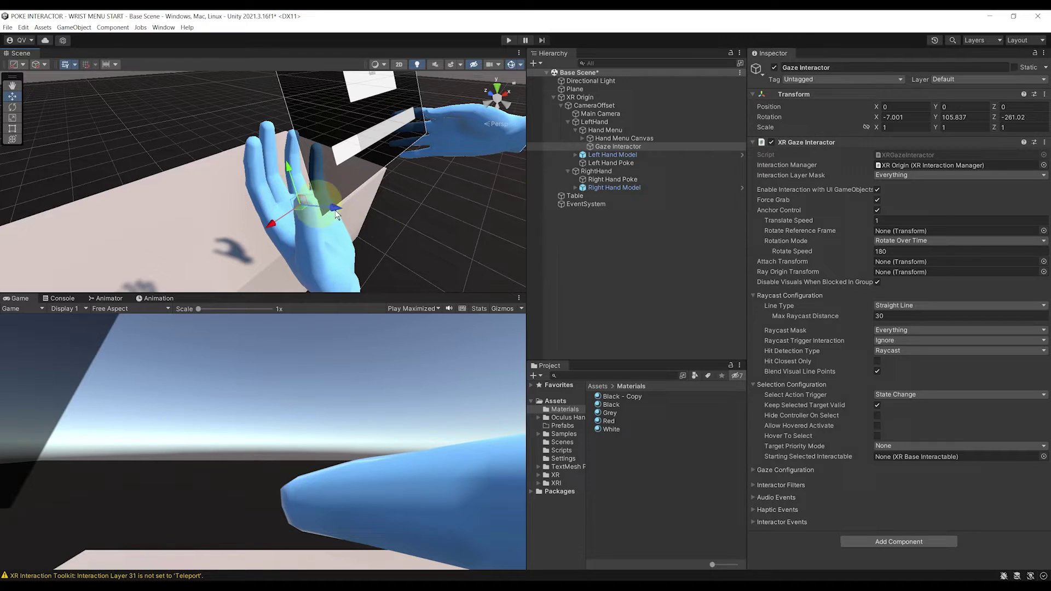
{"action": "left_click_drag", "start_coordinate": [297, 199], "coordinate": [282, 223], "text": "alt"}
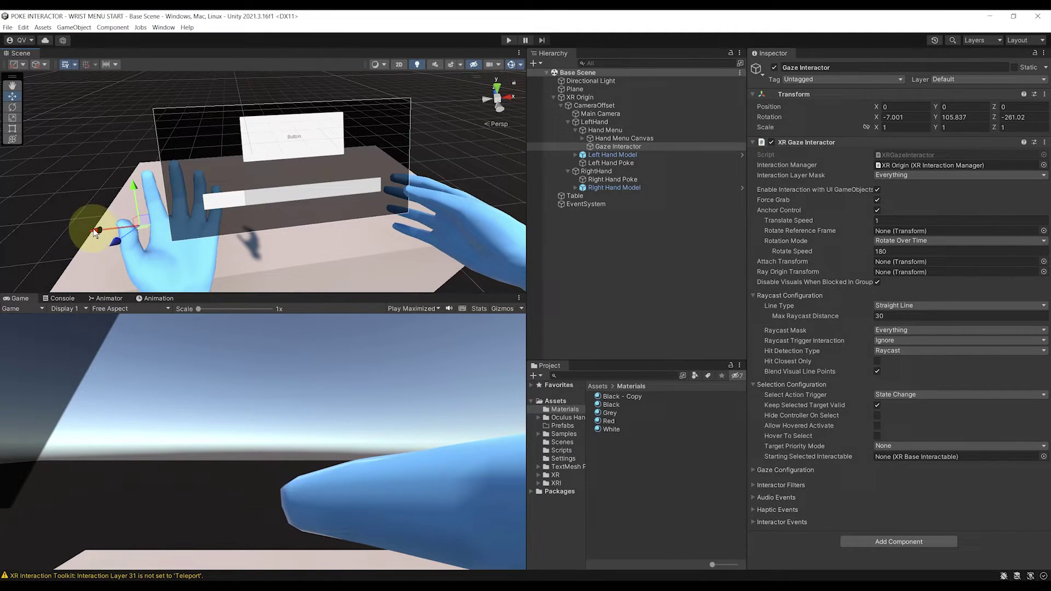
{"action": "left_click_drag", "start_coordinate": [92, 230], "coordinate": [190, 229]}
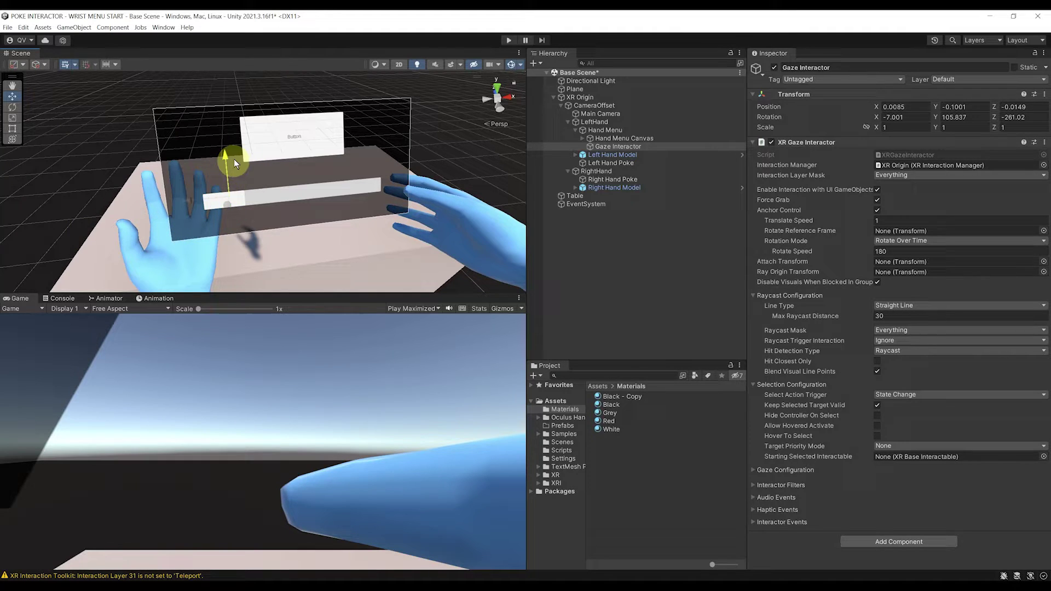
{"action": "left_click_drag", "start_coordinate": [241, 143], "coordinate": [263, 159]}
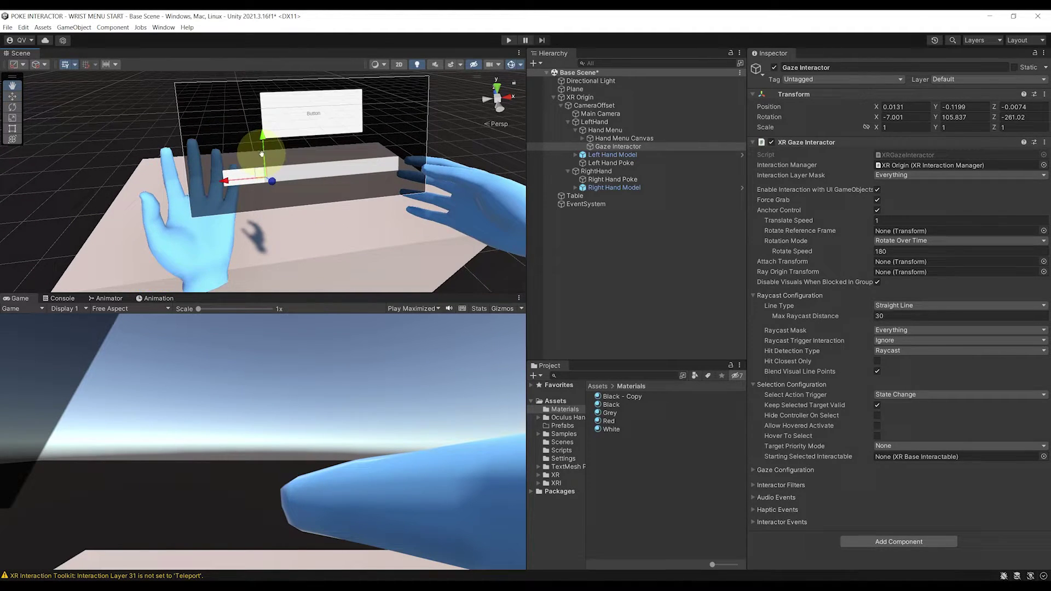
{"action": "key", "text": "ctrl+s"}
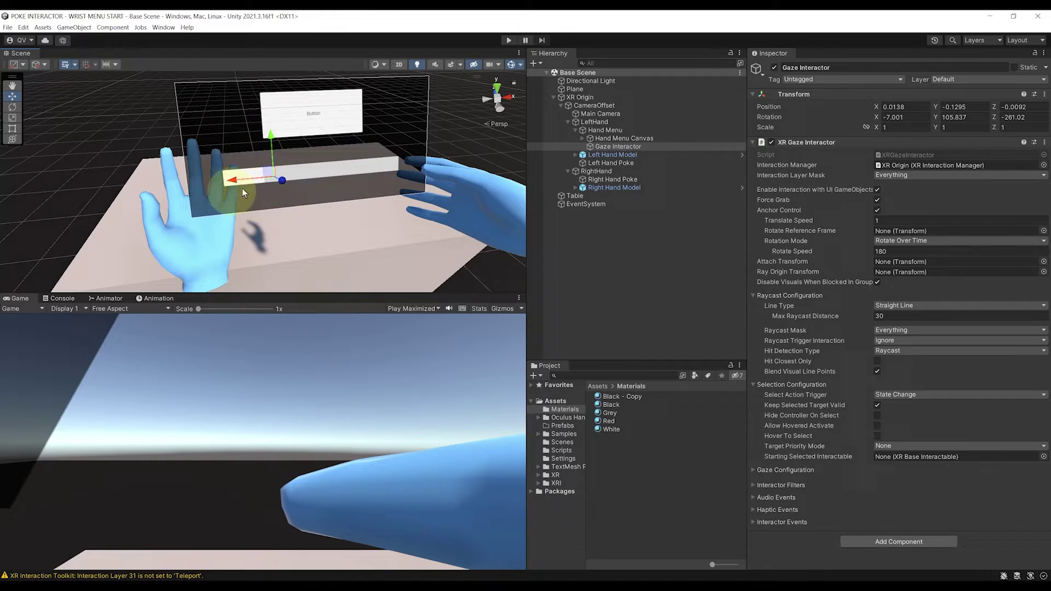
{"action": "scroll", "coordinate": [289, 192], "scroll_direction": "down", "scroll_amount": 3}
{"action": "middle_click_drag", "start_coordinate": [289, 192], "coordinate": [284, 189]}
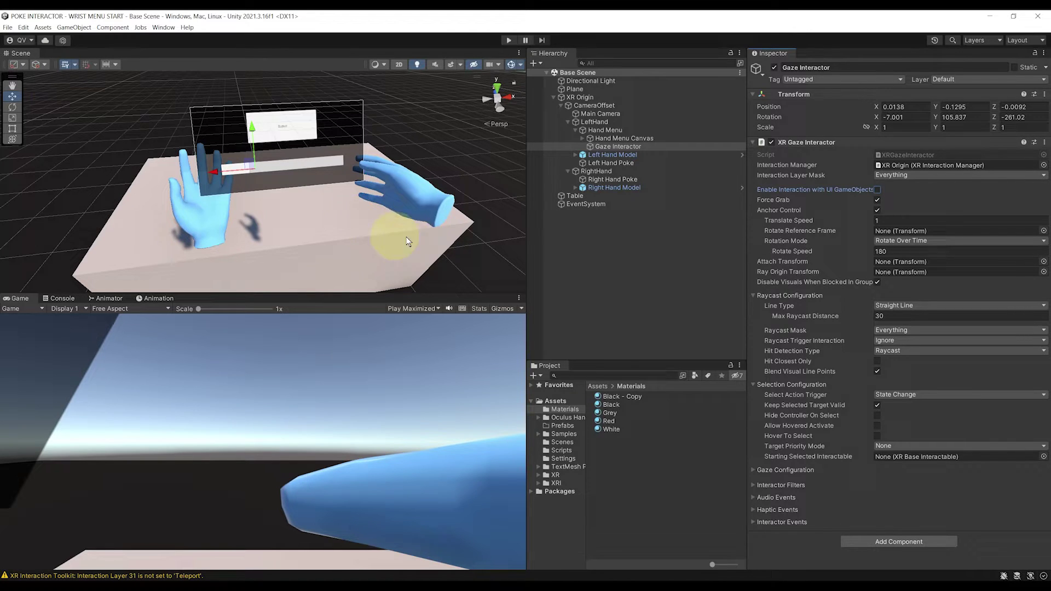
- Create a 3D Sphere as a child of the Main Camera
{"action": "left_click", "coordinate": [587, 113]}
{"action": "right_click", "coordinate": [587, 112]}
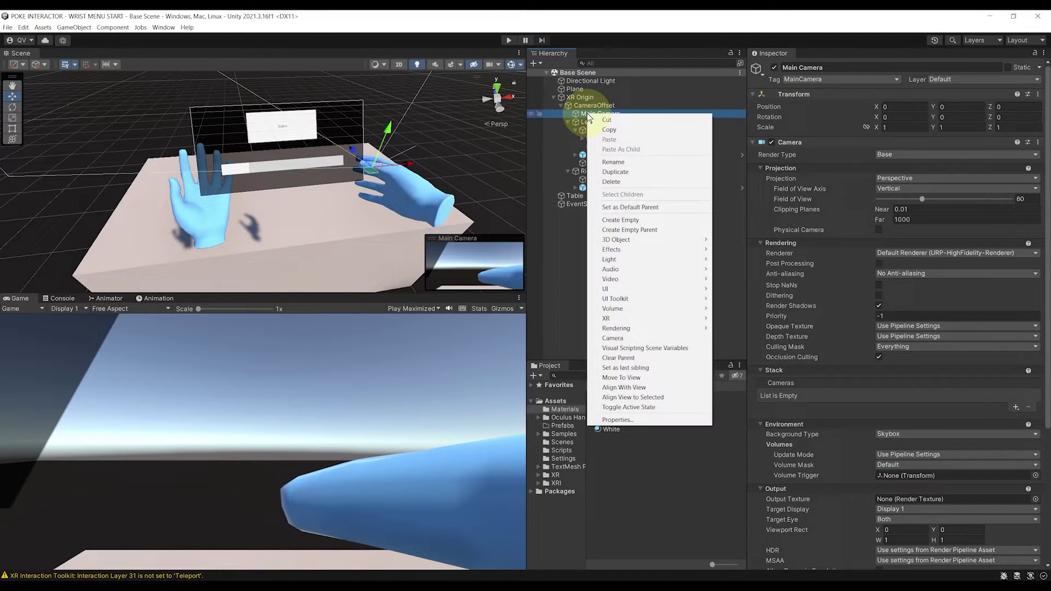
{"action": "mouse_move", "coordinate": [625, 240]}
{"action": "left_click", "coordinate": [730, 251]}
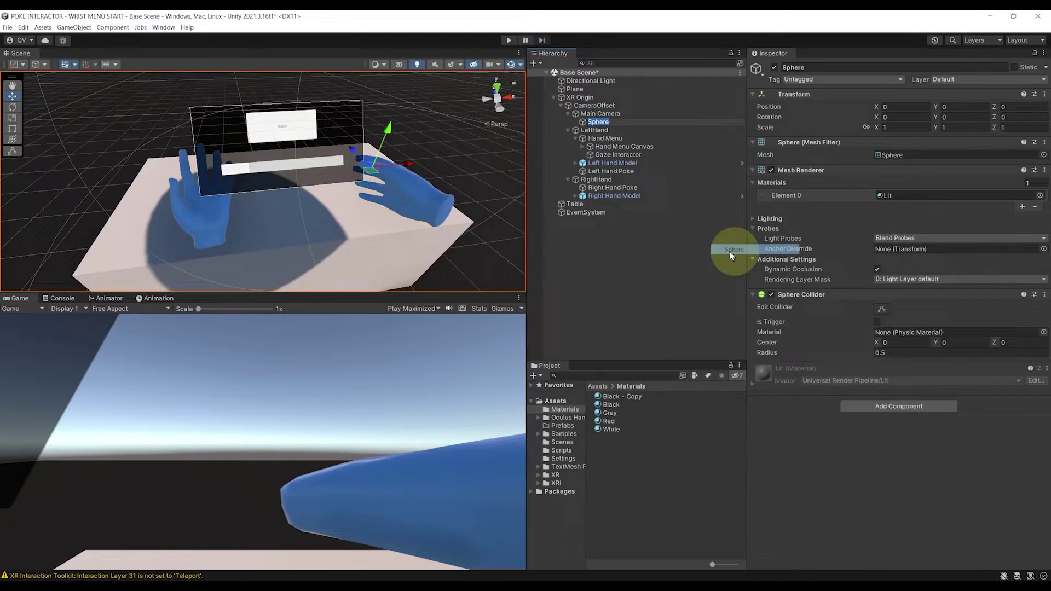
- Scale the sphere to 0.3 on X, Y and Z and remove its Mesh Filter
{"action": "scroll", "coordinate": [251, 211], "scroll_direction": "down", "scroll_amount": 5}
{"action": "left_click", "coordinate": [899, 129]}
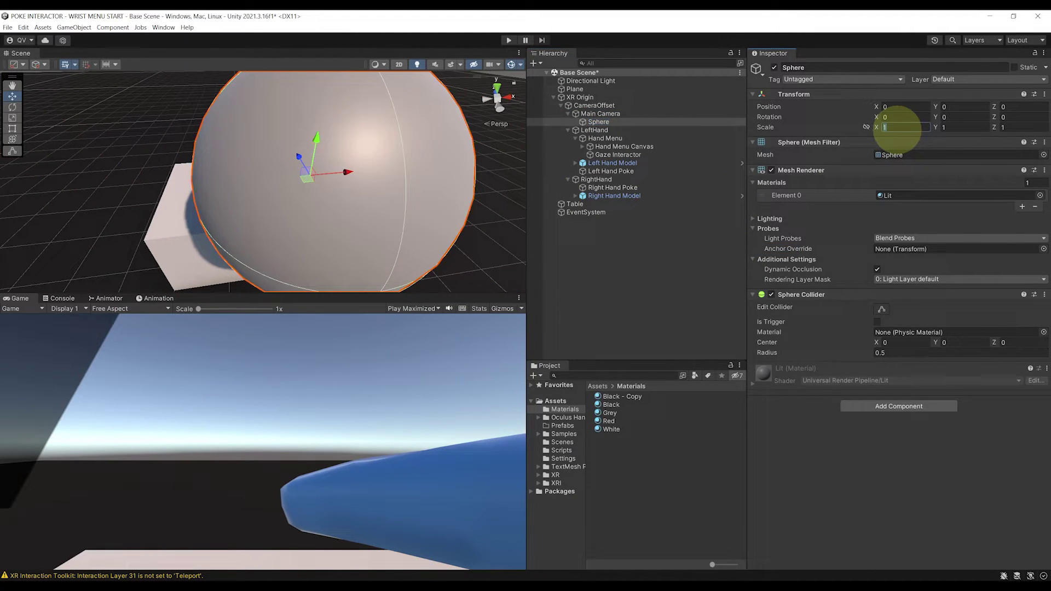
{"action": "type", "text": ".3"}
{"action": "key", "text": "Tab"}
{"action": "type", "text": ".3"}
{"action": "key", "text": "Tab"}
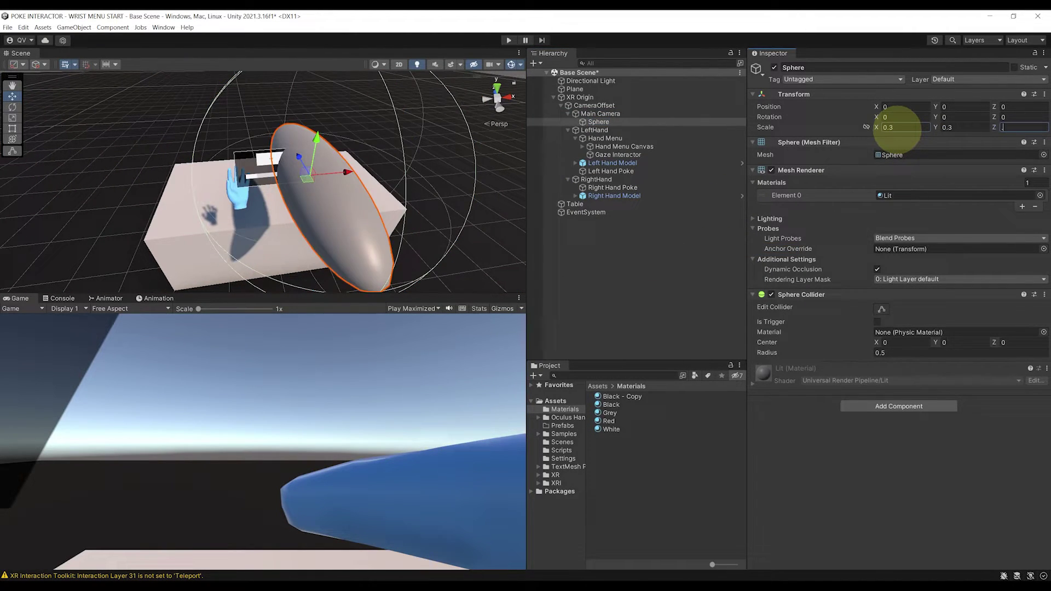
{"action": "type", "text": ".3"}
{"action": "key", "text": "Return"}
{"action": "scroll", "coordinate": [351, 167], "scroll_direction": "up", "scroll_amount": 3}
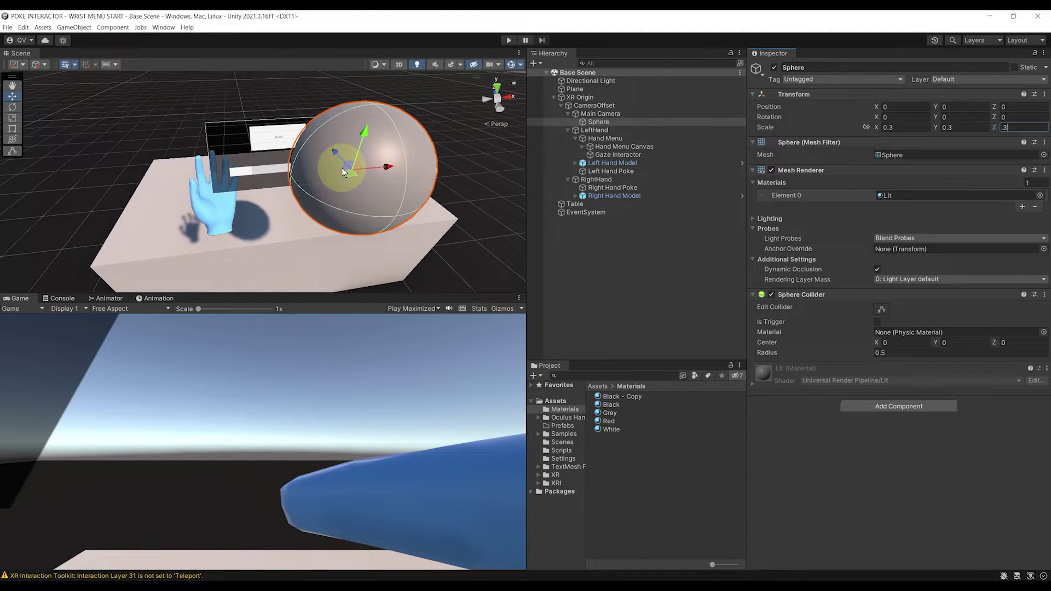
{"action": "left_click_drag", "start_coordinate": [342, 167], "coordinate": [307, 142], "text": "alt"}
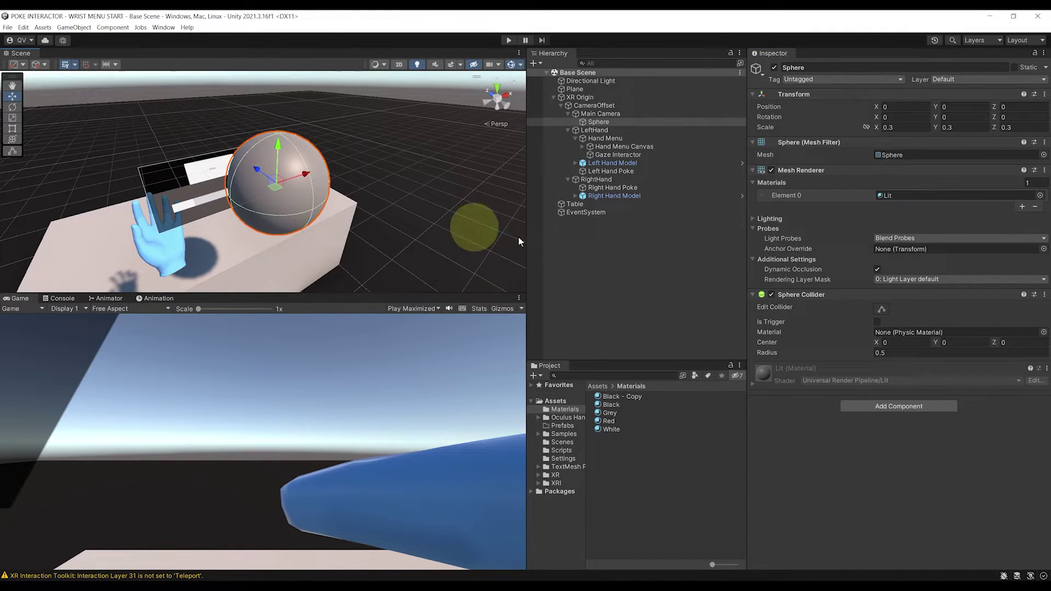
{"action": "right_click", "coordinate": [844, 144]}
{"action": "left_click", "coordinate": [884, 184]}
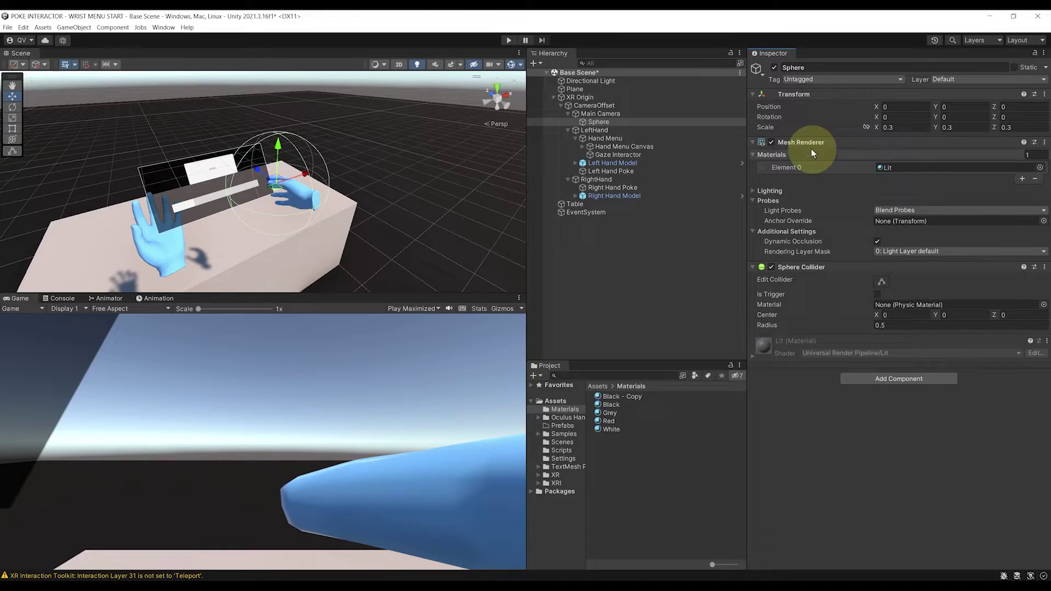
- Remove the sphere's Mesh Renderer and add an XR Simple Interactable component
{"action": "right_click", "coordinate": [812, 144]}
{"action": "left_click", "coordinate": [837, 183]}
{"action": "left_click", "coordinate": [877, 221]}
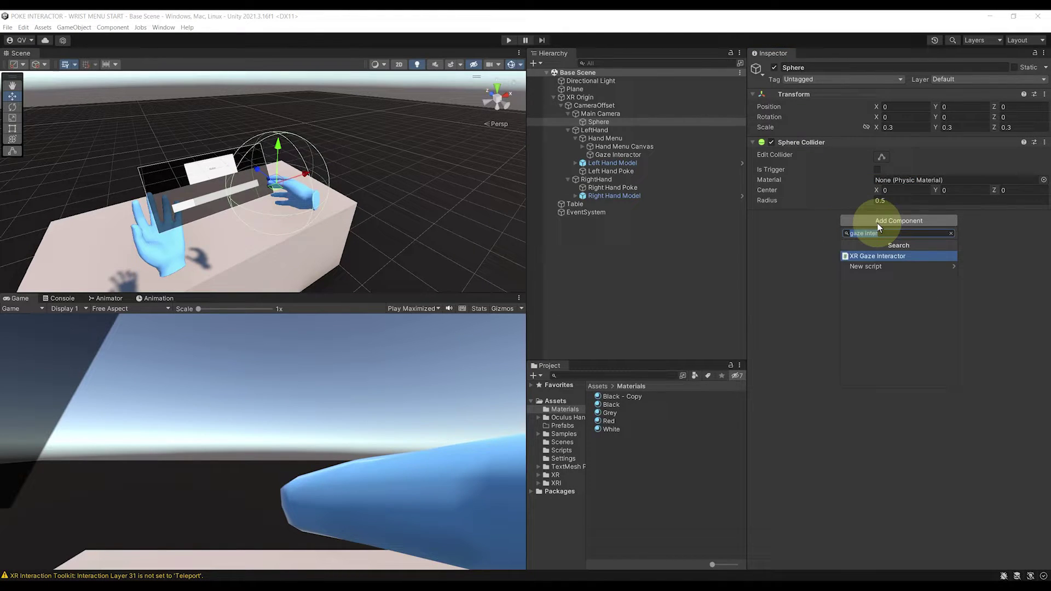
{"action": "type", "text": "XRSim"}
{"action": "key", "text": "Return"}
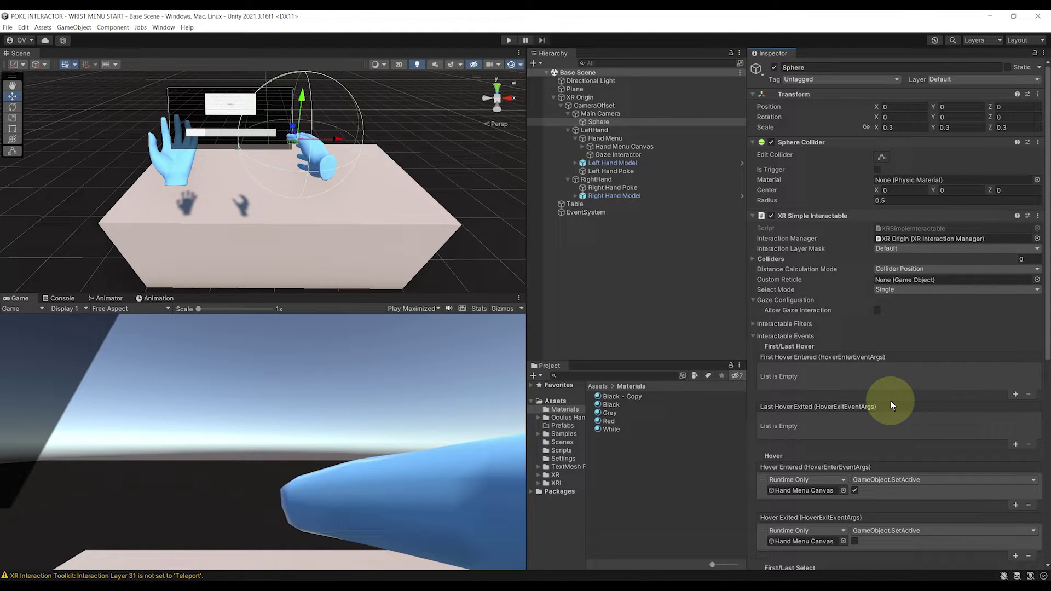
{"action": "mouse_move", "coordinate": [778, 249]}
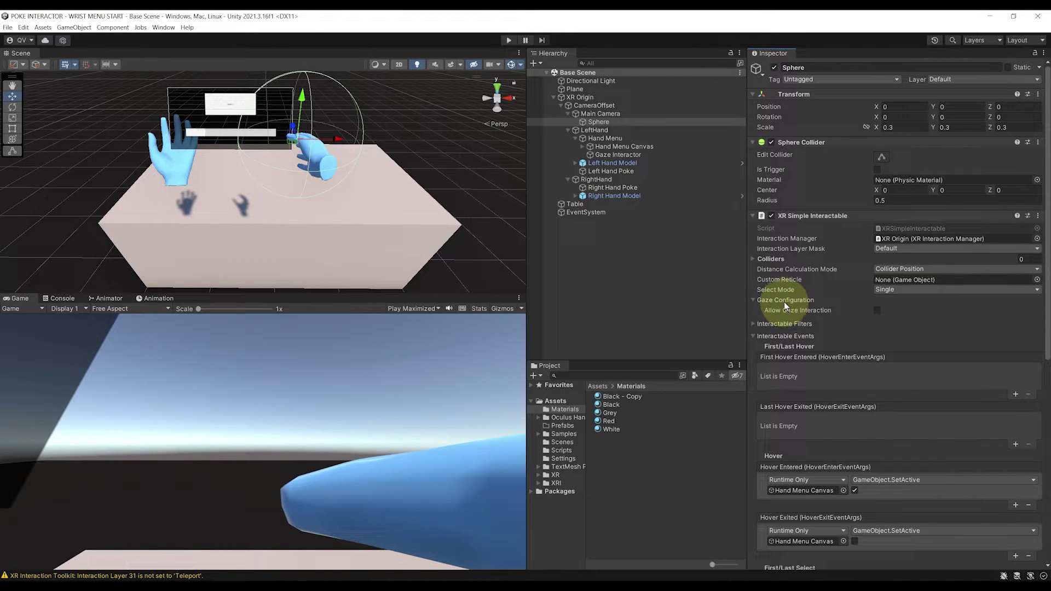
{"action": "mouse_move", "coordinate": [799, 310]}
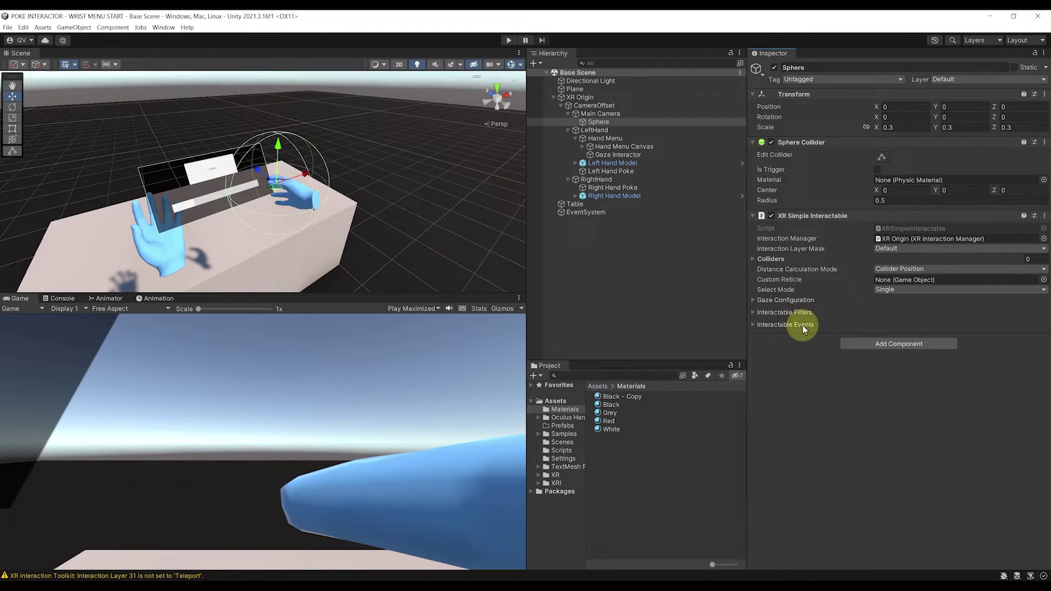
- Add a Hover Entered action calling GameObject.SetActive(true) on Hand Menu Canvas
{"action": "left_click", "coordinate": [802, 325]}
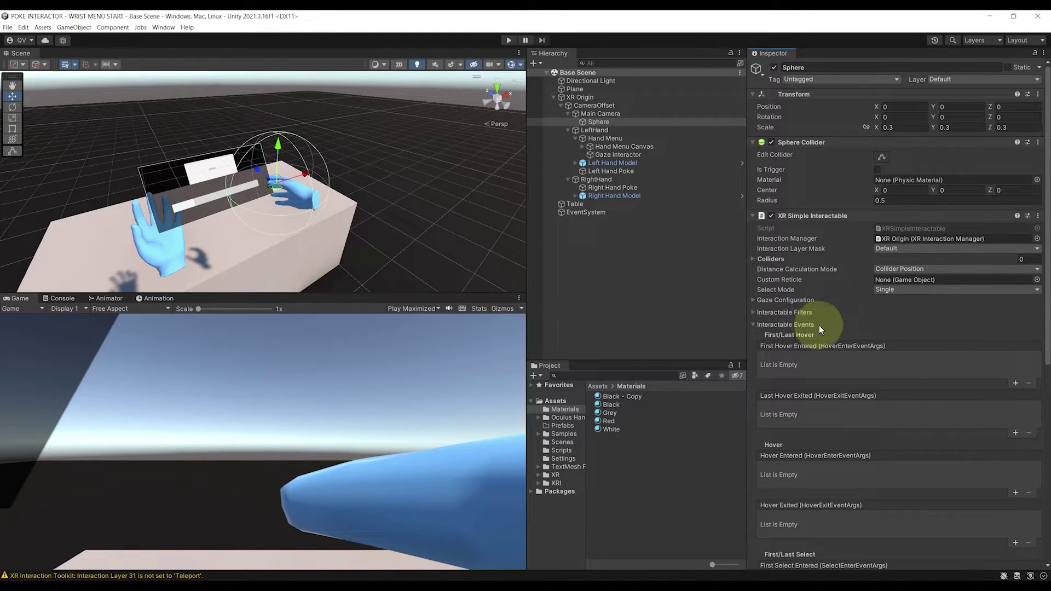
{"action": "scroll", "coordinate": [847, 301], "scroll_direction": "down", "scroll_amount": 3}
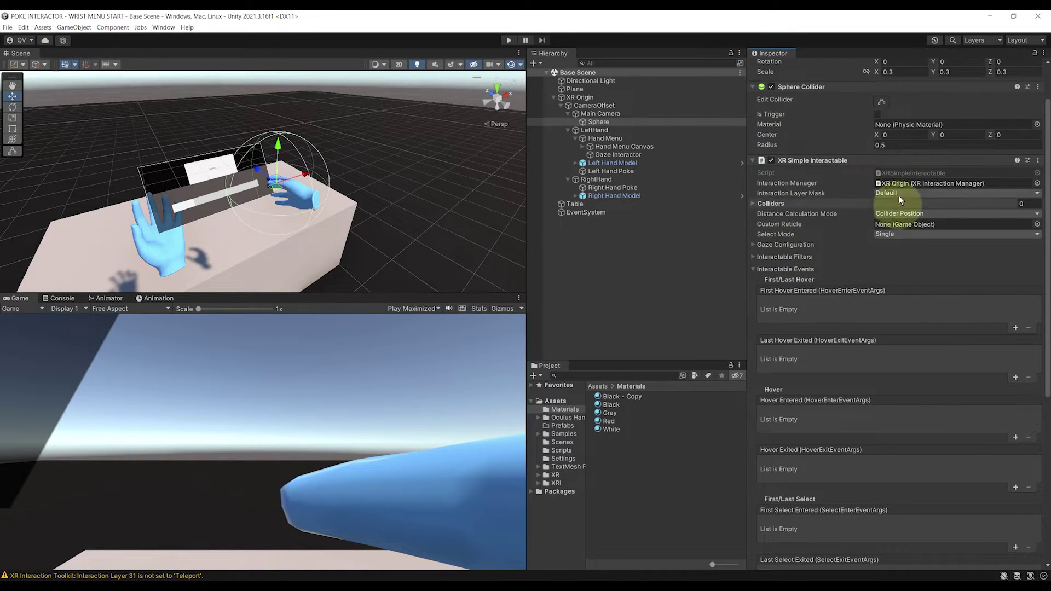
{"action": "scroll", "coordinate": [860, 254], "scroll_direction": "down", "scroll_amount": 5}
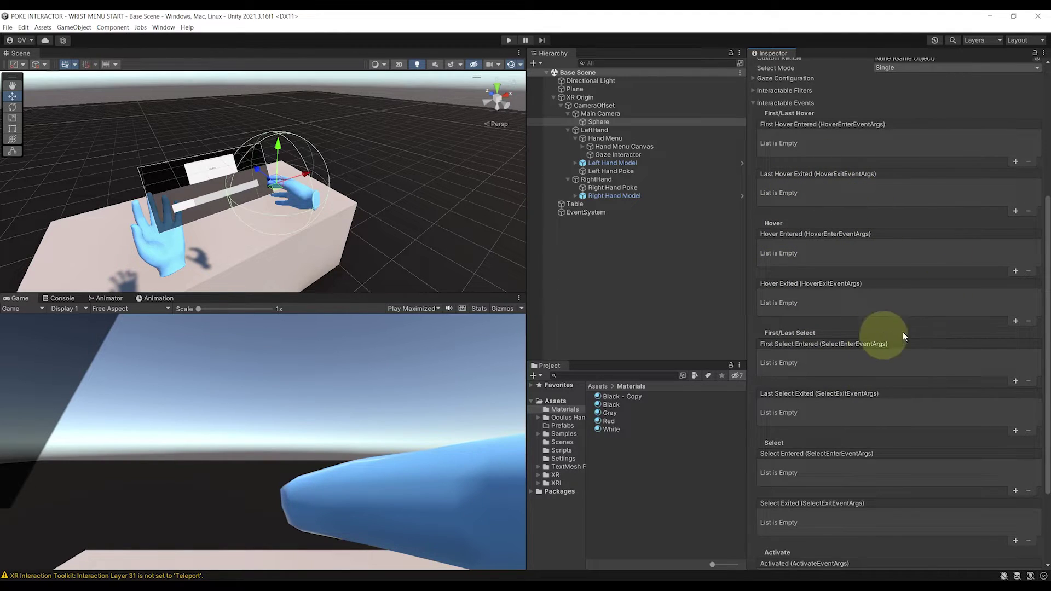
{"action": "left_click", "coordinate": [1016, 271]}
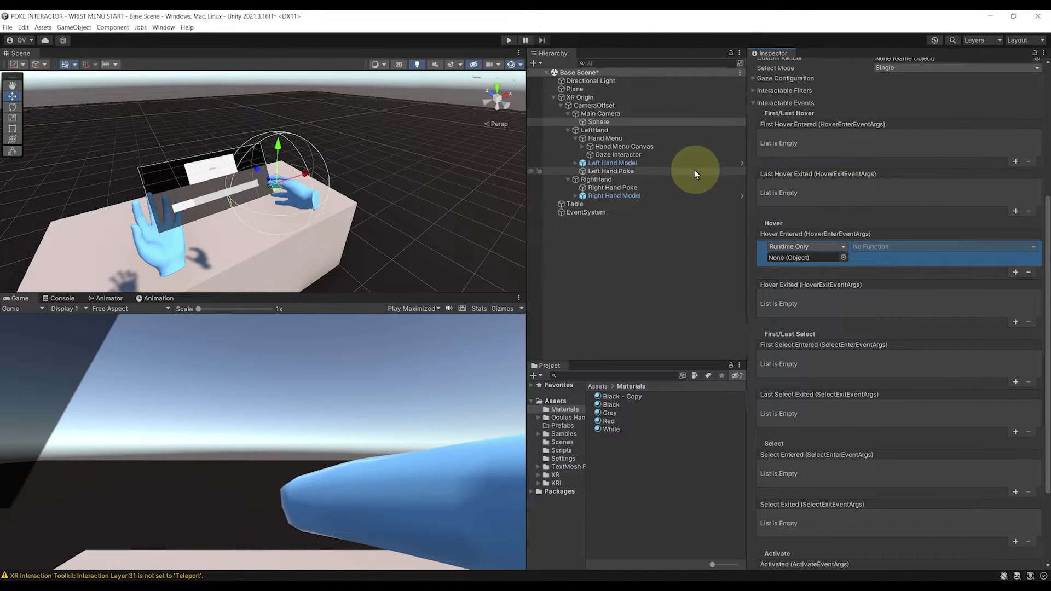
{"action": "left_click_drag", "start_coordinate": [606, 146], "coordinate": [798, 258]}
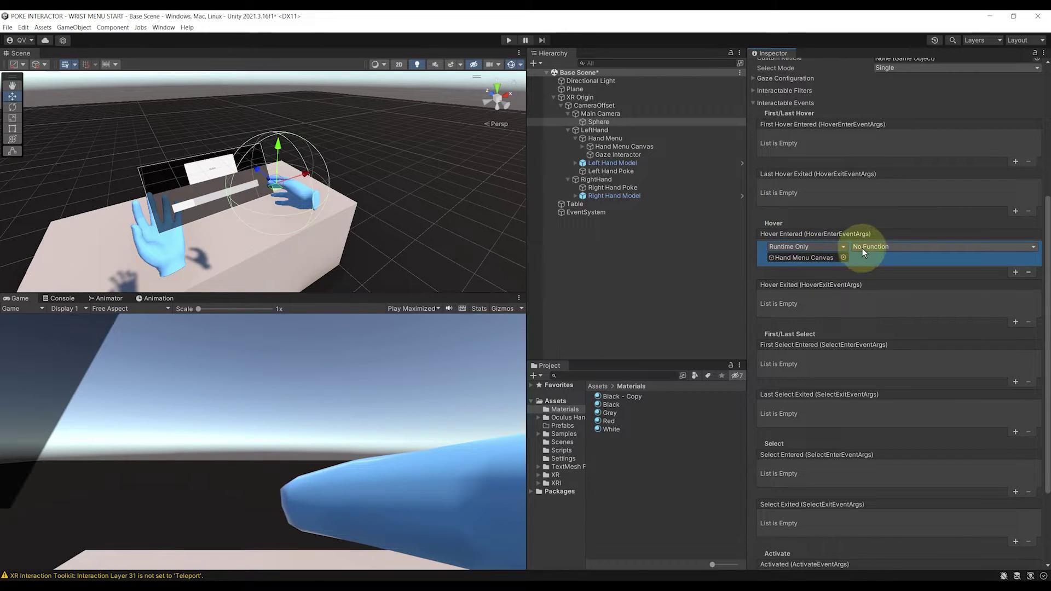
{"action": "left_click", "coordinate": [862, 248]}
{"action": "mouse_move", "coordinate": [879, 271]}
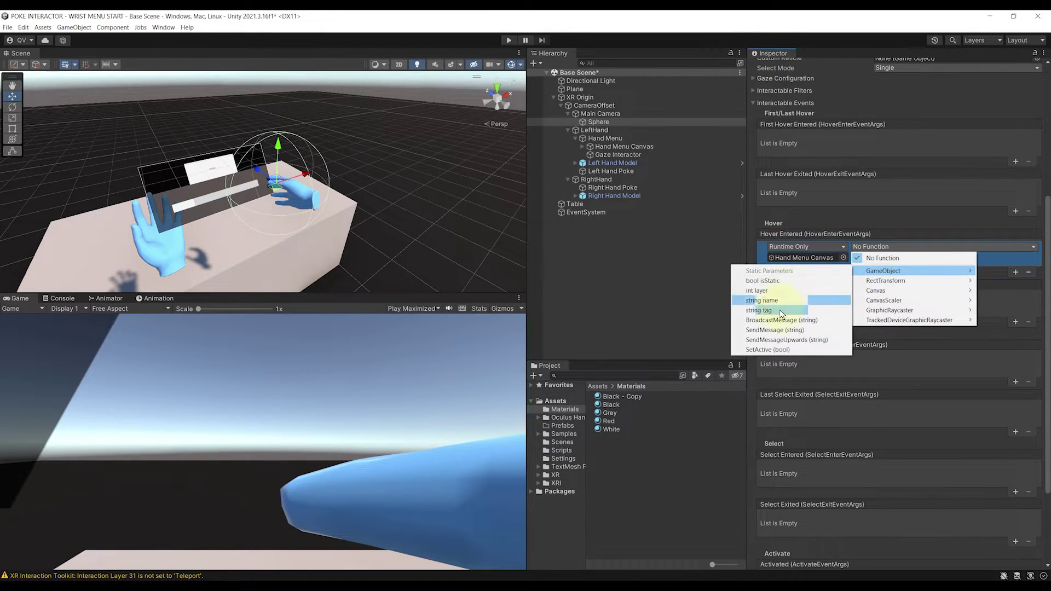
{"action": "left_click", "coordinate": [768, 349]}
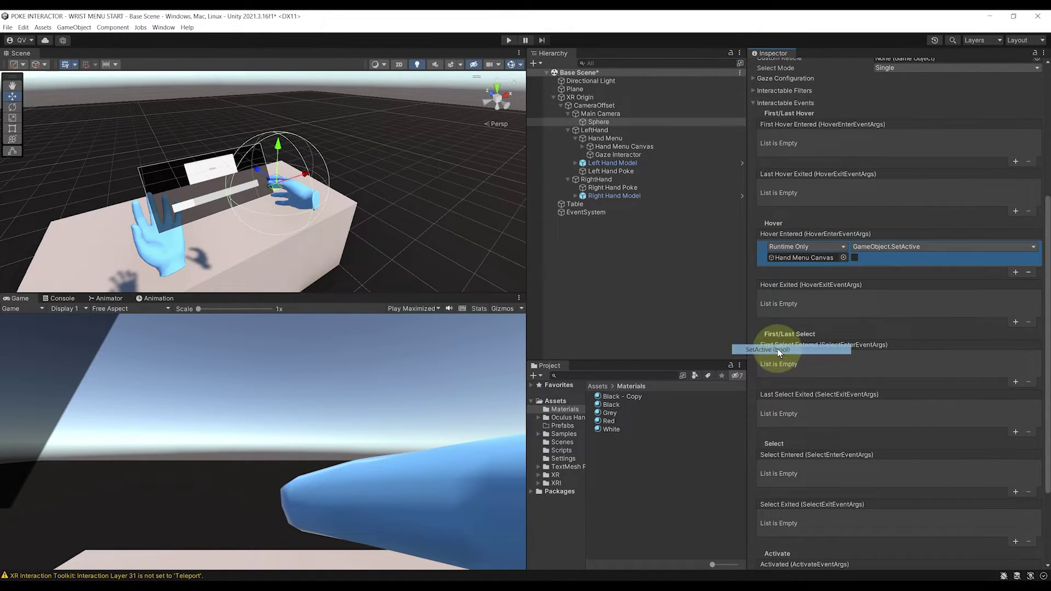
{"action": "left_click", "coordinate": [856, 258]}
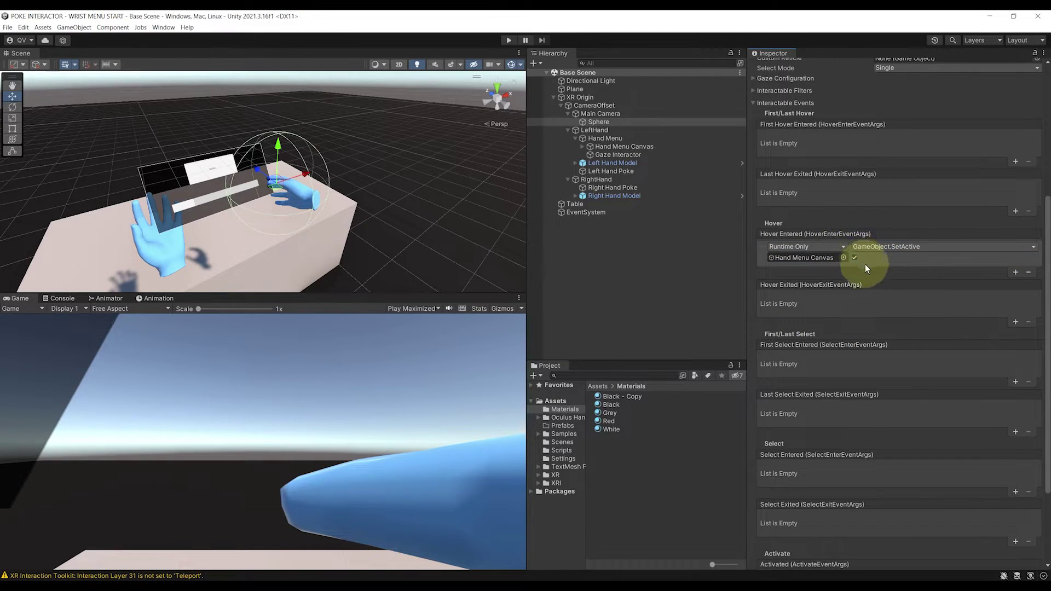
- Add a Hover Exited action calling GameObject.SetActive on Hand Menu Canvas, left false
{"action": "left_click", "coordinate": [1014, 323]}
{"action": "left_click_drag", "start_coordinate": [607, 146], "coordinate": [804, 308]}
{"action": "left_click", "coordinate": [882, 298]}
{"action": "mouse_move", "coordinate": [887, 327]}
{"action": "left_click", "coordinate": [769, 398]}
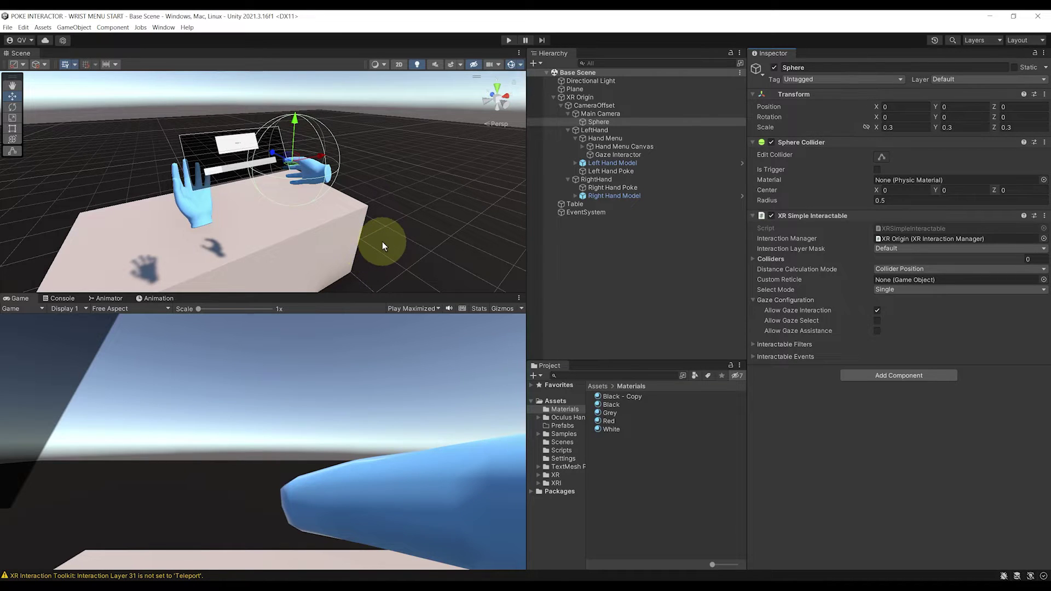
- Select the Sphere and enter 0.6 for its X, Y and Z scale
{"action": "left_click", "coordinate": [611, 123]}
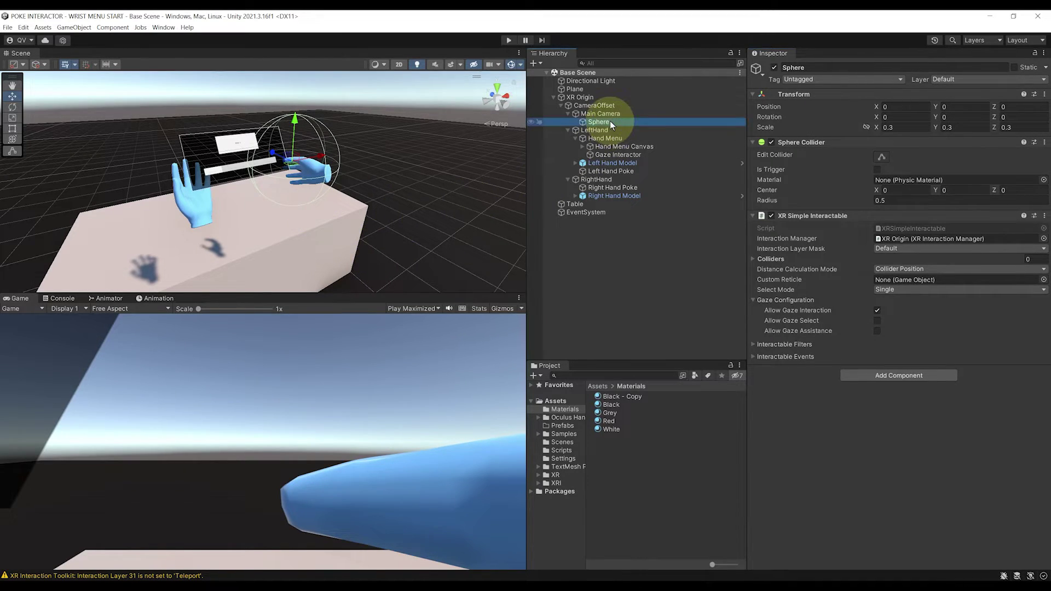
{"action": "left_click", "coordinate": [896, 129]}
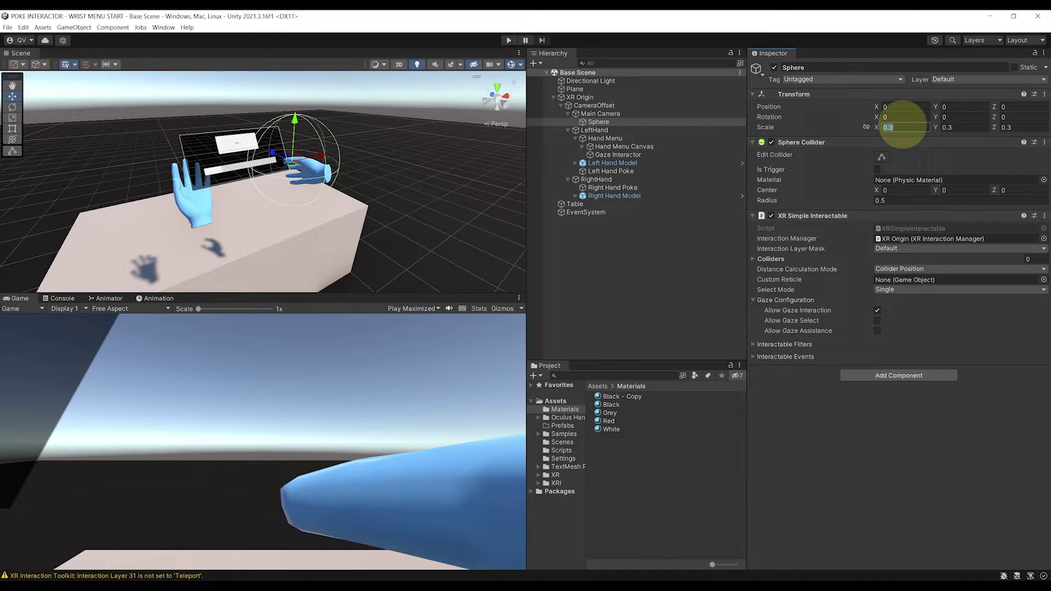
{"action": "type", "text": "0.60.6"}
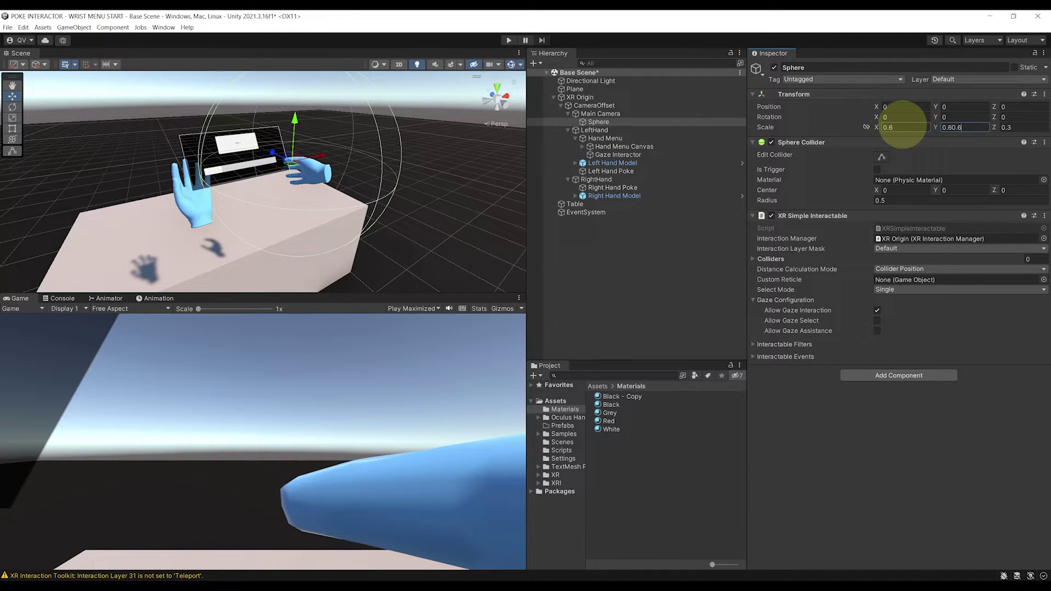
{"action": "key", "text": "ctrl+s"}
{"action": "key", "text": "BackSpace"}
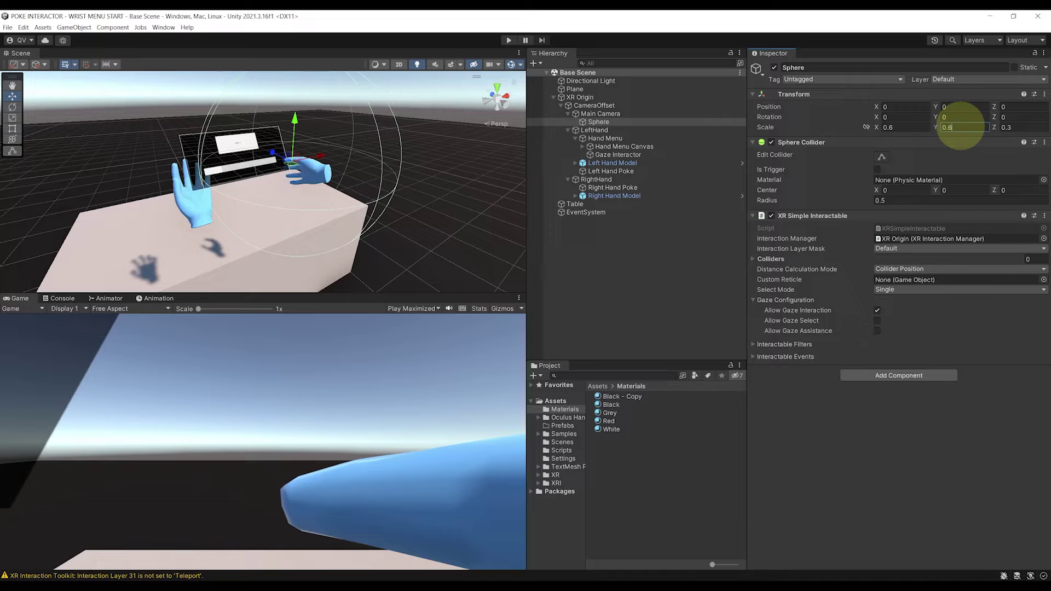
{"action": "key", "text": "Tab"}
{"action": "type", "text": "0.6"}
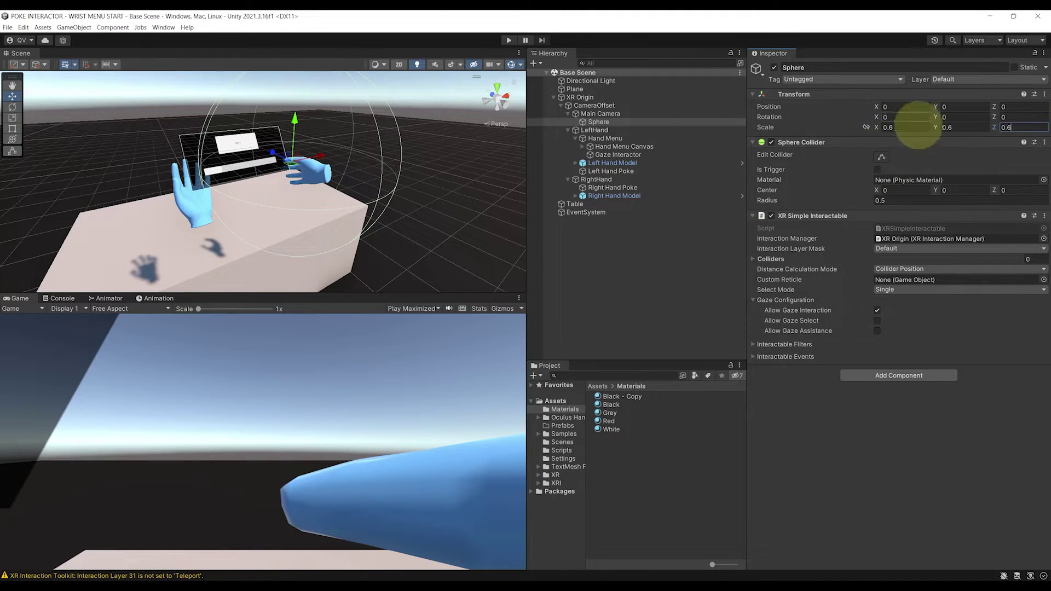
{"action": "scroll", "coordinate": [365, 117], "scroll_direction": "up", "scroll_amount": 5}
{"action": "middle_click_drag", "start_coordinate": [364, 117], "coordinate": [338, 129]}
{"action": "scroll", "coordinate": [350, 132], "scroll_direction": "down", "scroll_amount": 2}
{"action": "scroll", "coordinate": [353, 108], "scroll_direction": "down", "scroll_amount": 3}
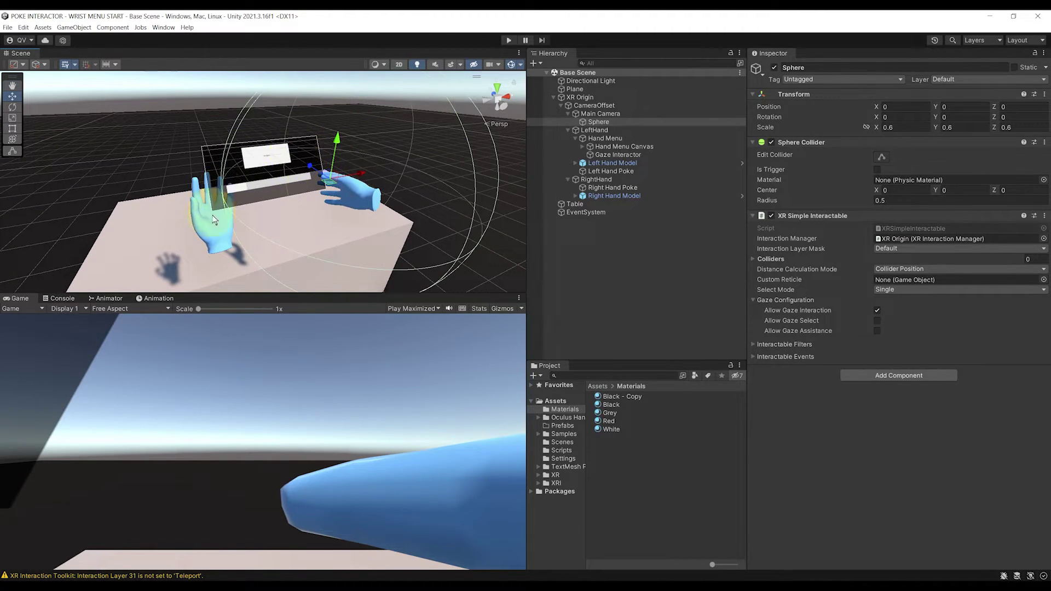
{"action": "left_click", "coordinate": [378, 162]}
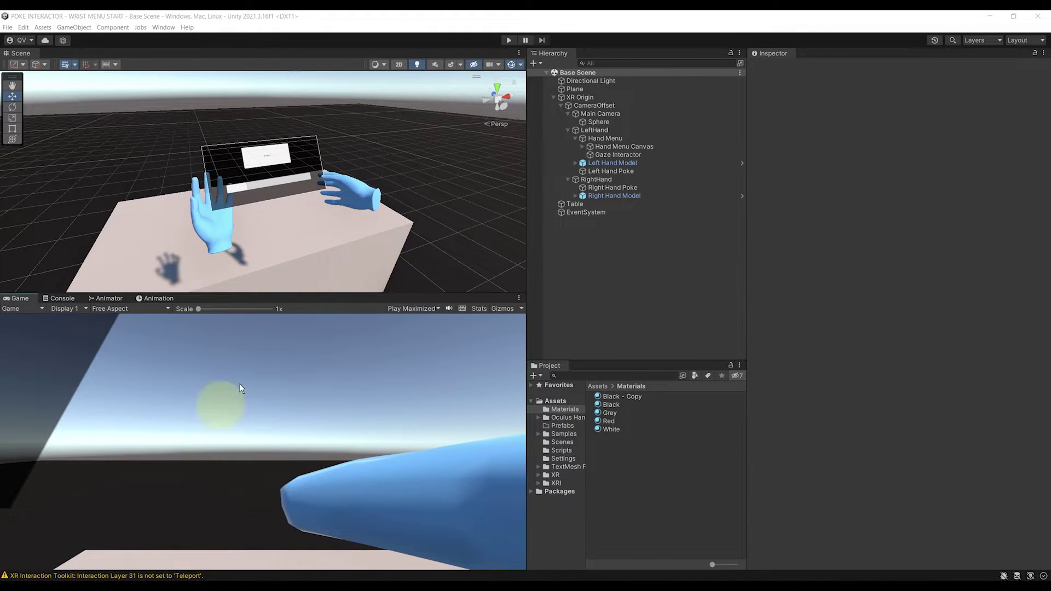
{"action": "left_click_drag", "start_coordinate": [423, 156], "coordinate": [254, 208], "text": "alt"}
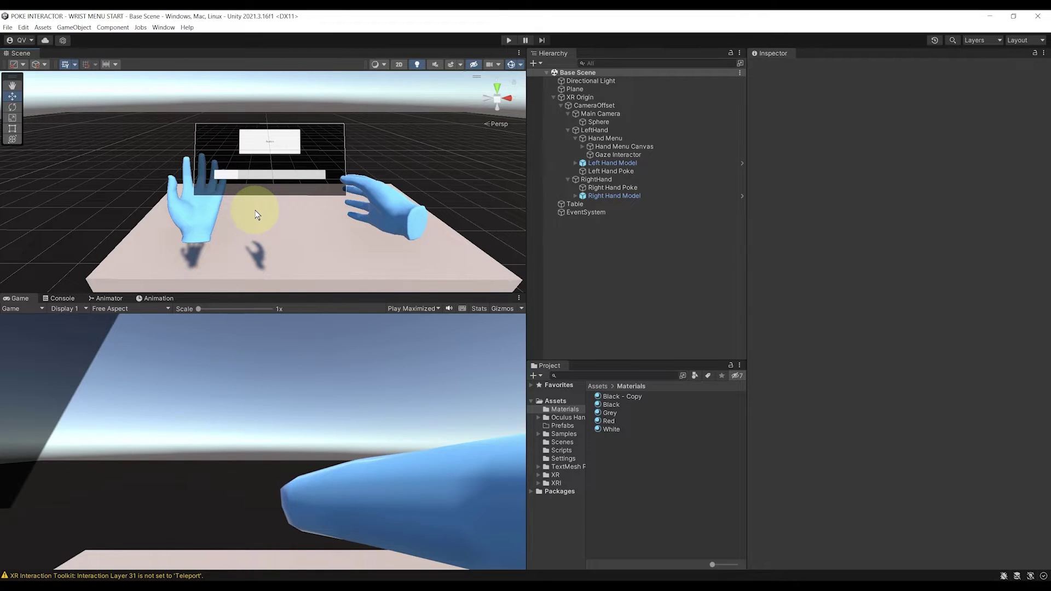
{"action": "left_click_drag", "start_coordinate": [258, 214], "coordinate": [336, 216], "text": "alt"}
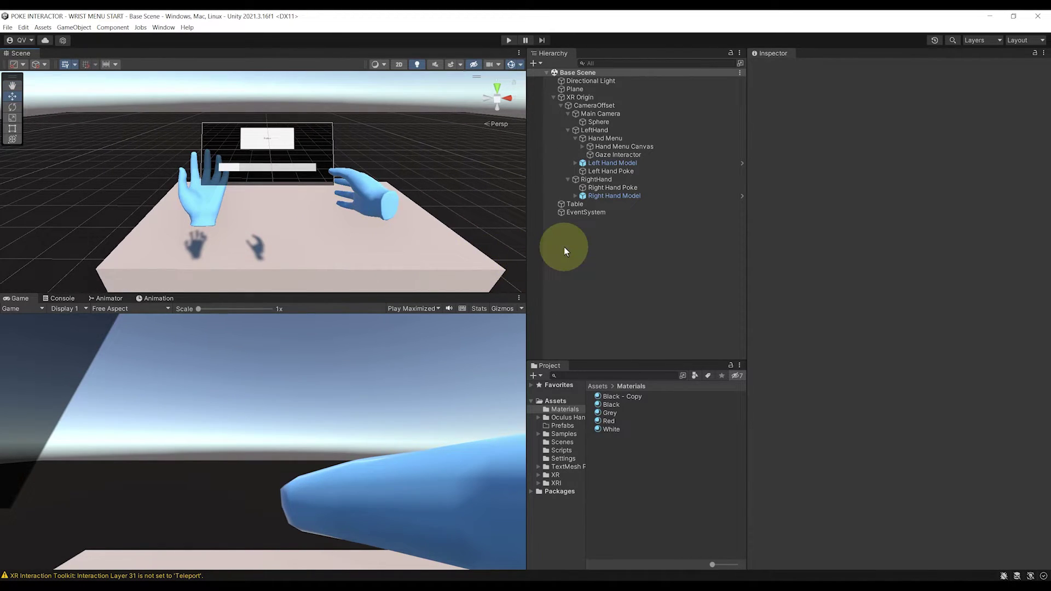
- Add a new interaction layer named 'Hand UI Ray' in User Layer 1
{"action": "left_click", "coordinate": [640, 156]}
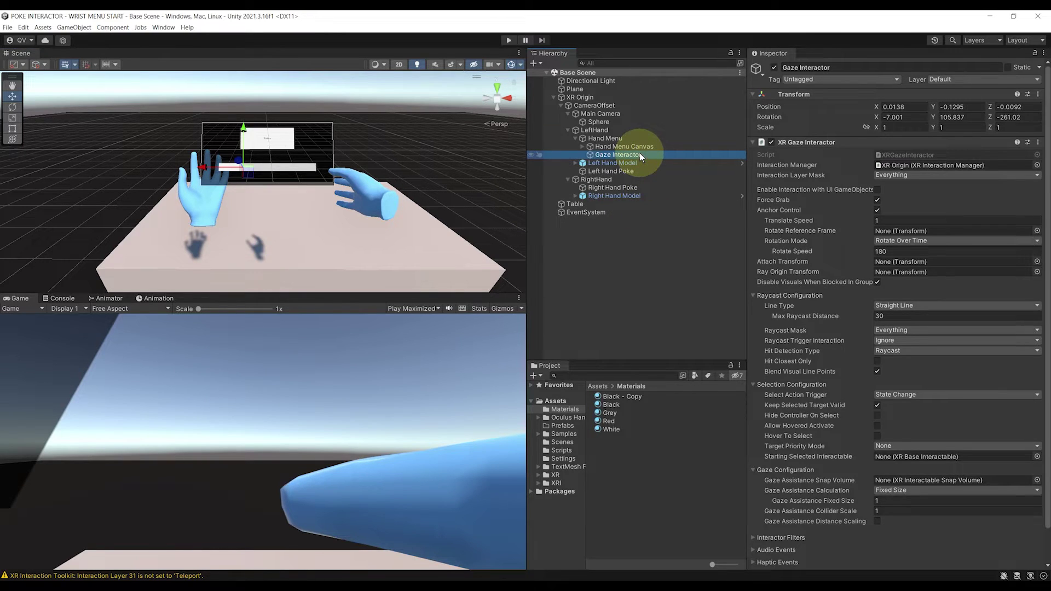
{"action": "left_click", "coordinate": [891, 175]}
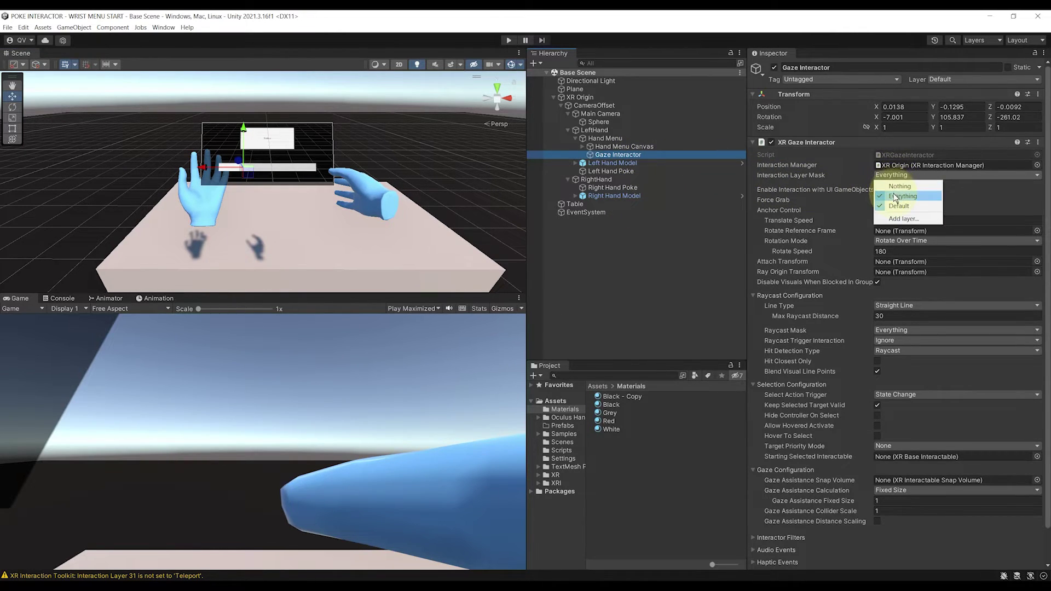
{"action": "left_click", "coordinate": [904, 218]}
{"action": "left_click", "coordinate": [892, 116]}
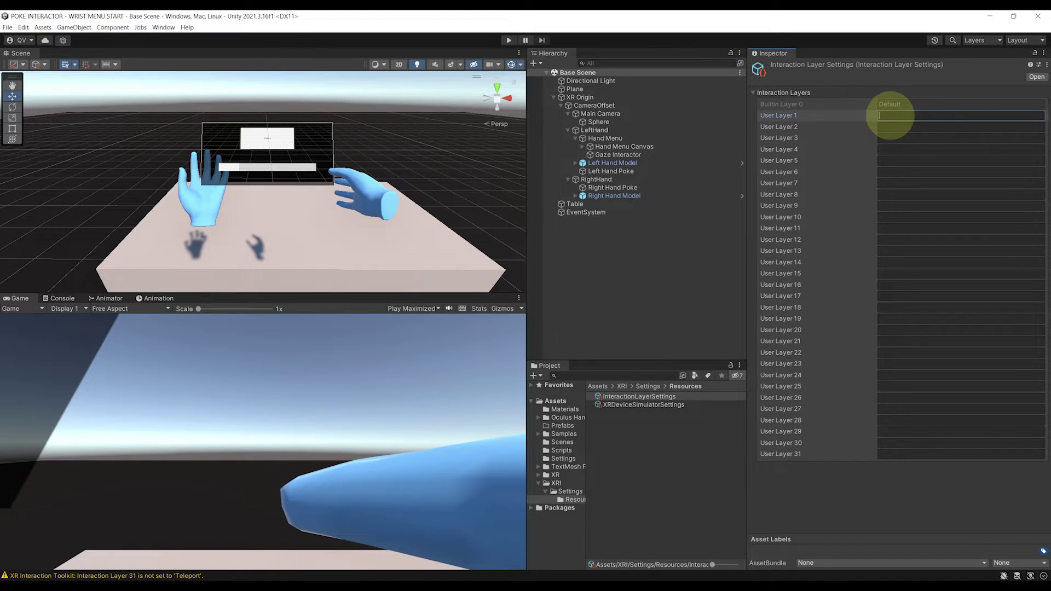
{"action": "type", "text": "Hand UI Ray"}
- Set the Gaze Interactor's Interaction Layer Mask to only Hand UI Ray
{"action": "left_click", "coordinate": [625, 155]}
{"action": "left_click", "coordinate": [891, 175]}
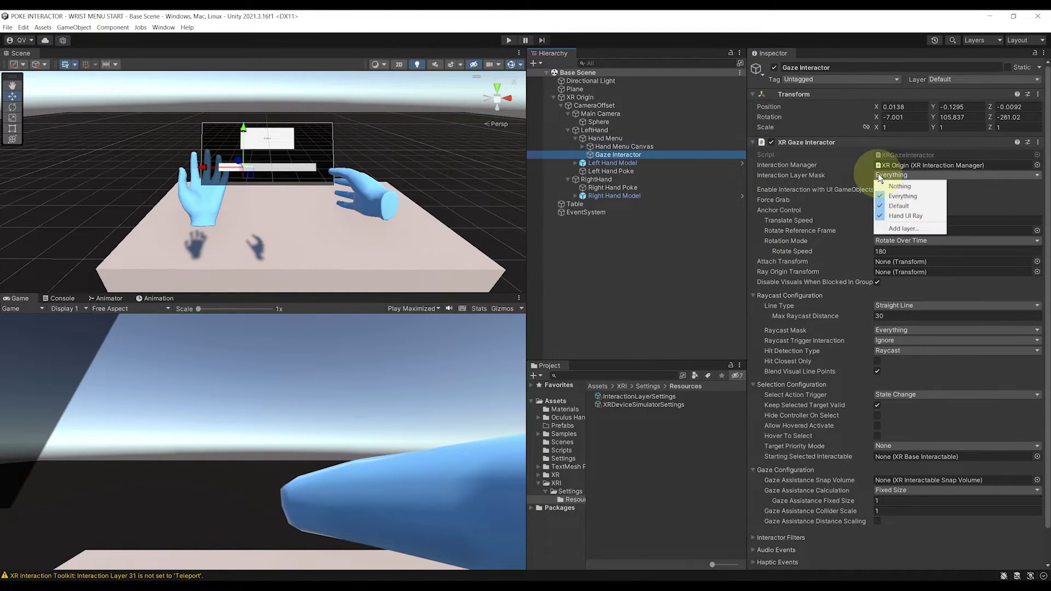
{"action": "left_click", "coordinate": [908, 186]}
{"action": "left_click", "coordinate": [907, 176]}
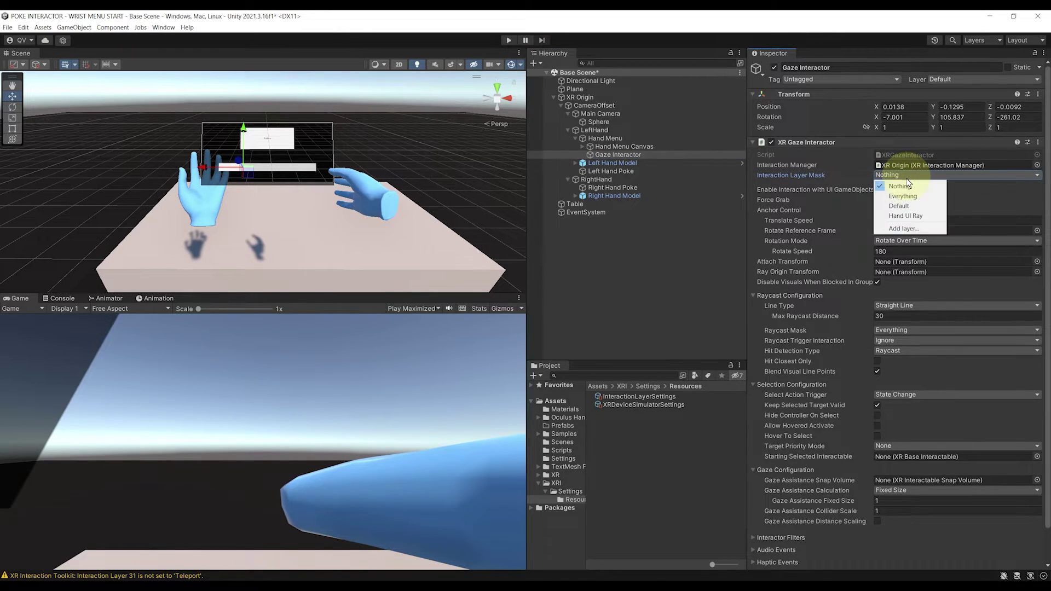
{"action": "left_click", "coordinate": [921, 217]}
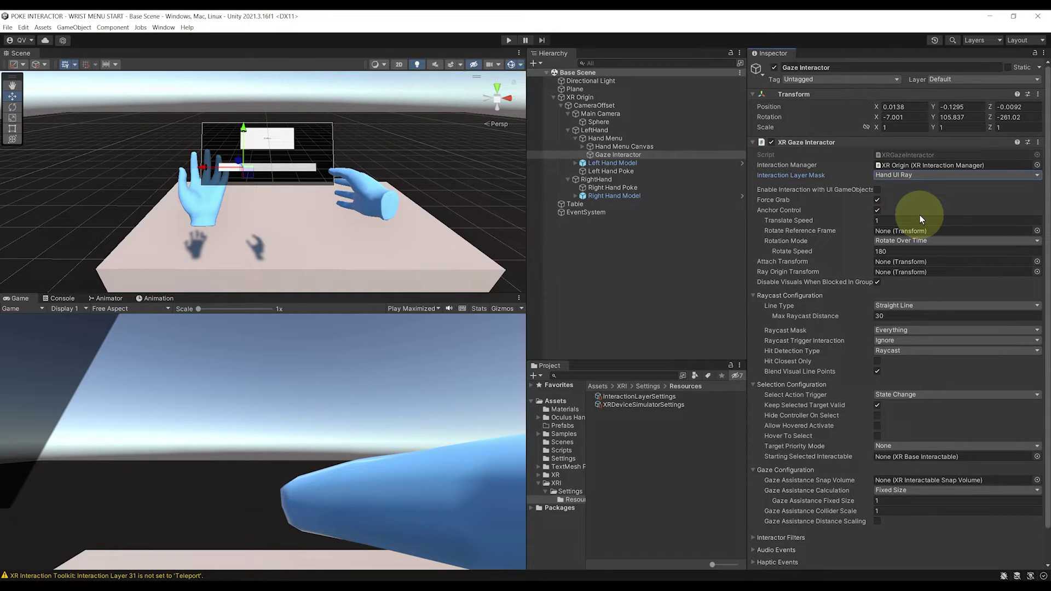
- Change the Sphere's XR Simple Interactable layer mask from Nothing to only Hand UI Ray, then save
{"action": "left_click", "coordinate": [603, 123]}
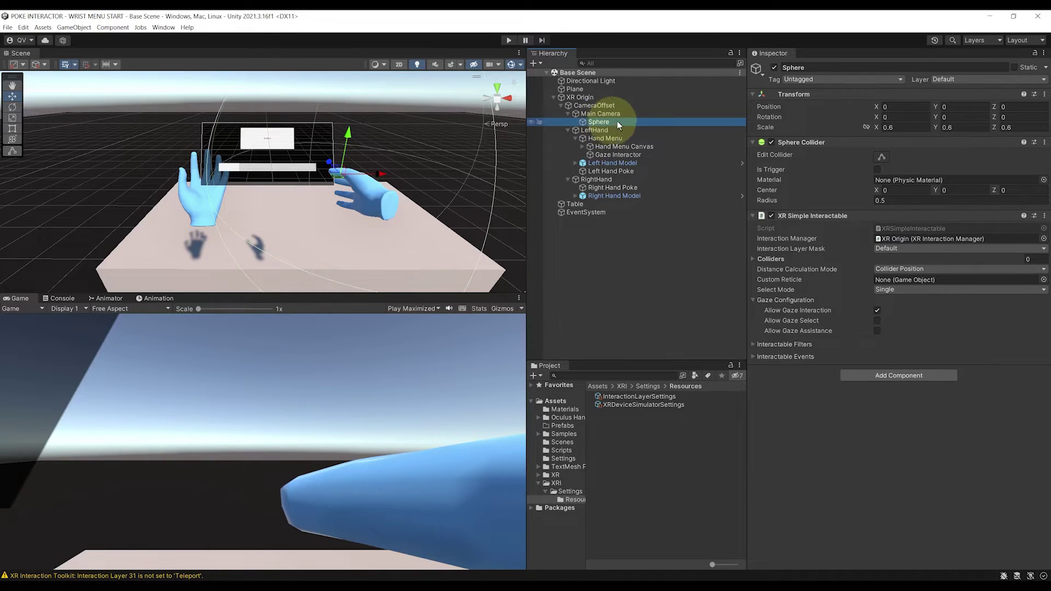
{"action": "left_click", "coordinate": [878, 249]}
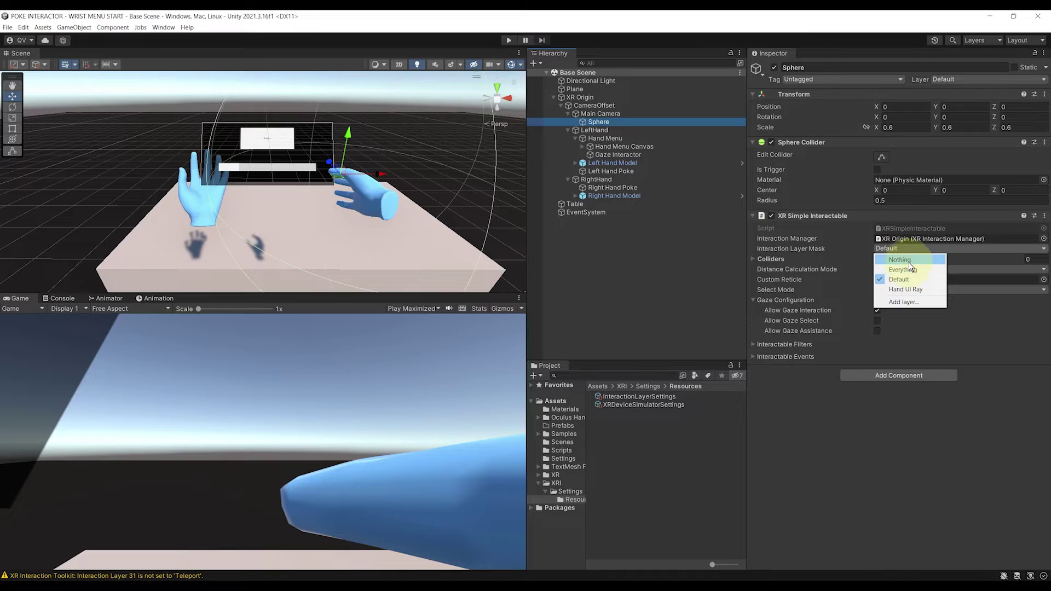
{"action": "left_click", "coordinate": [904, 260]}
{"action": "left_click", "coordinate": [900, 250]}
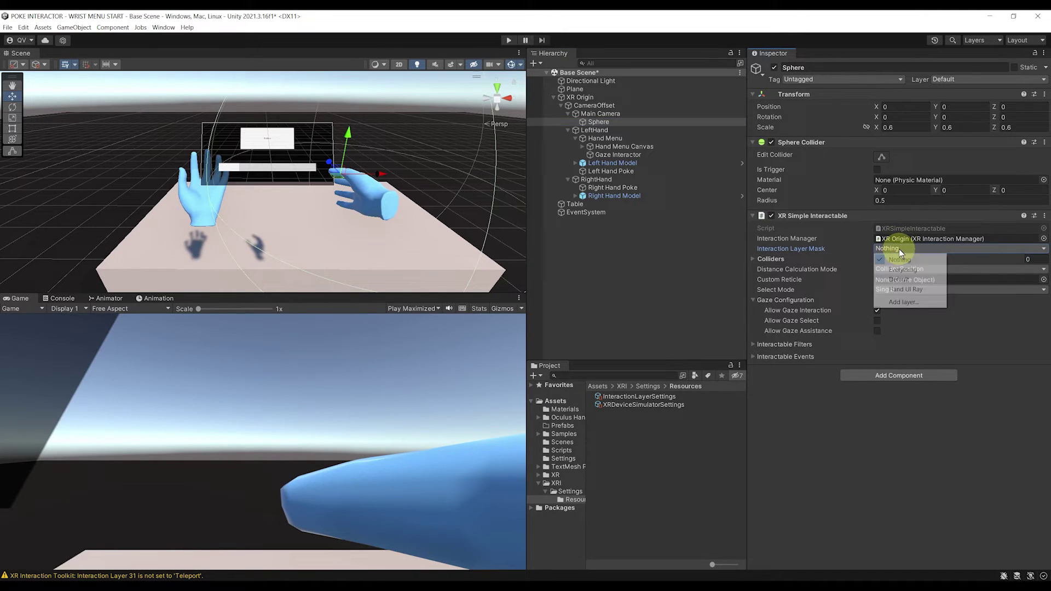
{"action": "left_click", "coordinate": [906, 289]}
{"action": "key", "text": "ctrl+s"}
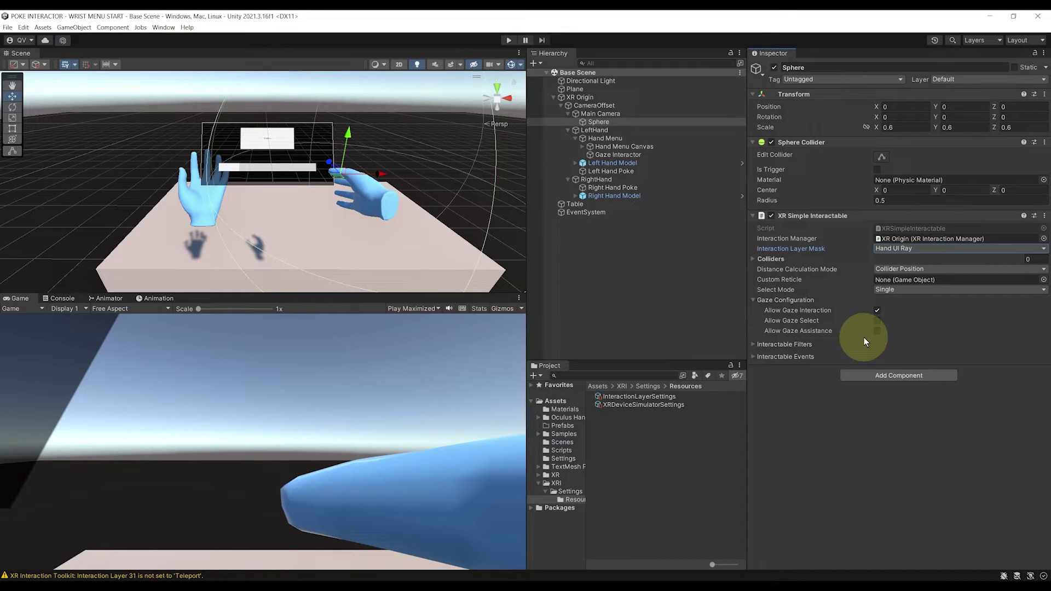
- Delete the SetActive entries from the Sphere's Hover Entered and Hover Exited events
{"action": "left_click", "coordinate": [909, 377]}
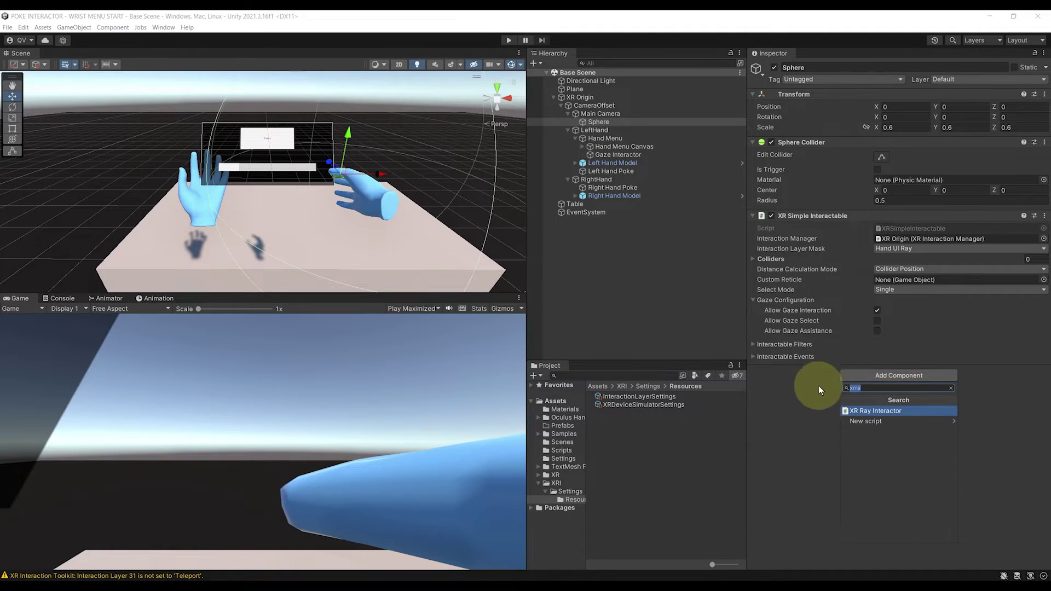
{"action": "left_click", "coordinate": [810, 373]}
{"action": "left_click", "coordinate": [797, 357]}
{"action": "scroll", "coordinate": [805, 359], "scroll_direction": "down", "scroll_amount": 4}
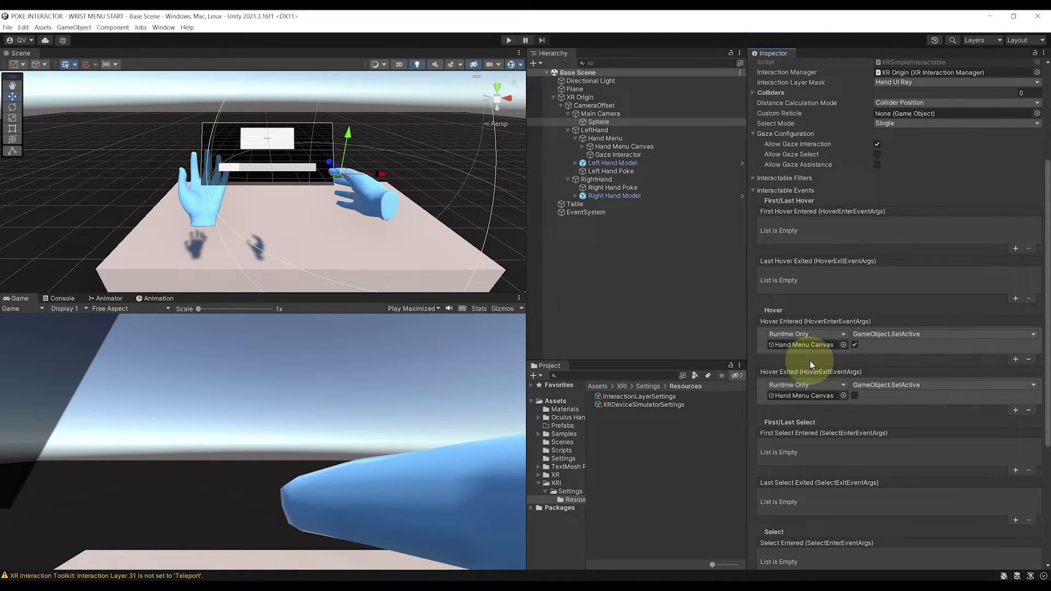
{"action": "left_click", "coordinate": [1027, 359]}
{"action": "left_click", "coordinate": [1028, 410]}
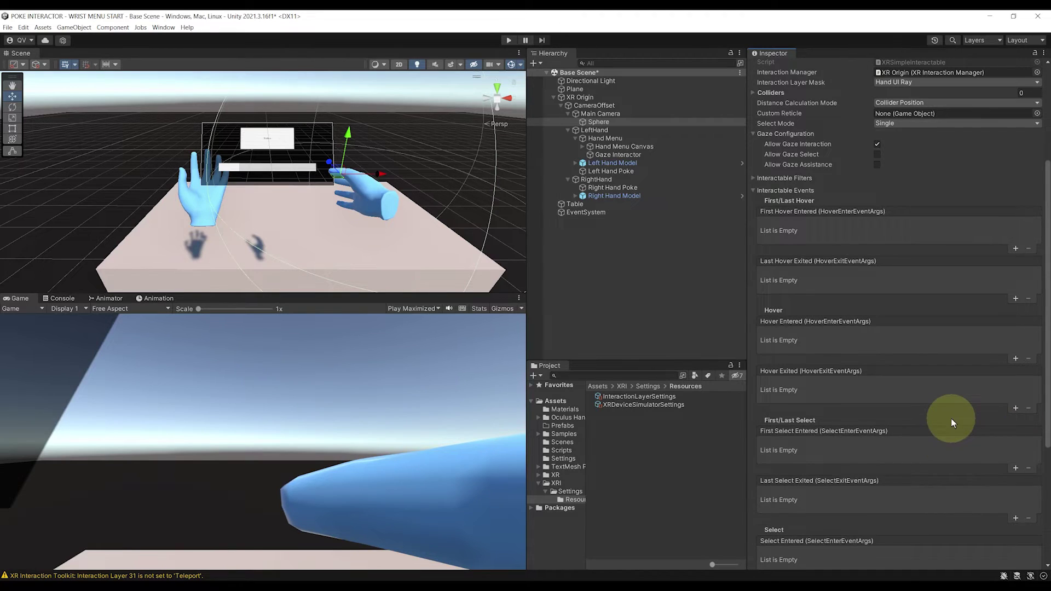
{"action": "scroll", "coordinate": [951, 418], "scroll_direction": "down", "scroll_amount": 4}
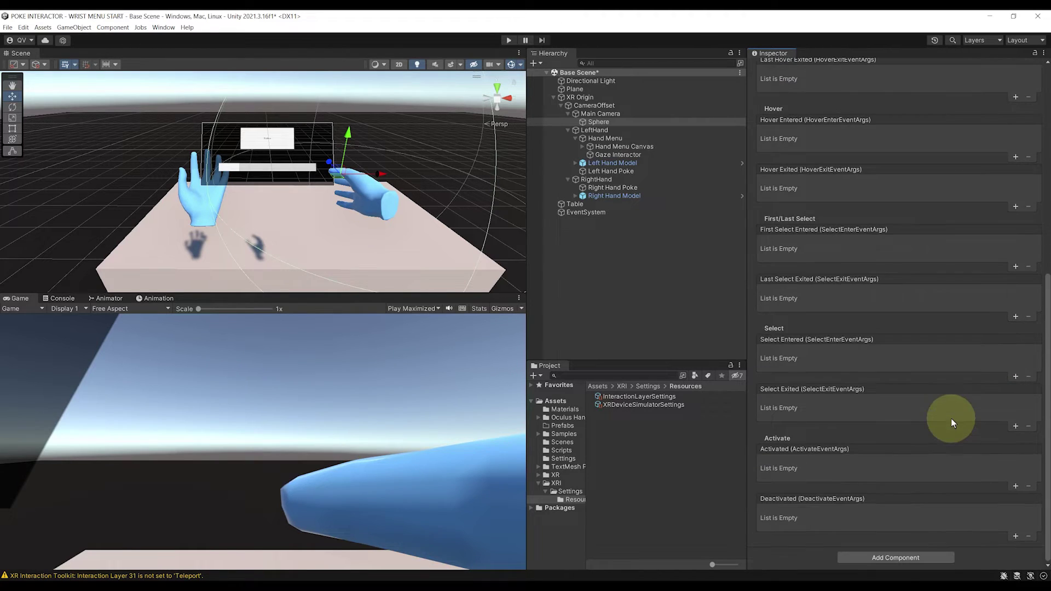
- Add a Canvas Group to Hand Menu Canvas and scrub its Alpha to check the fade
{"action": "left_click", "coordinate": [648, 139]}
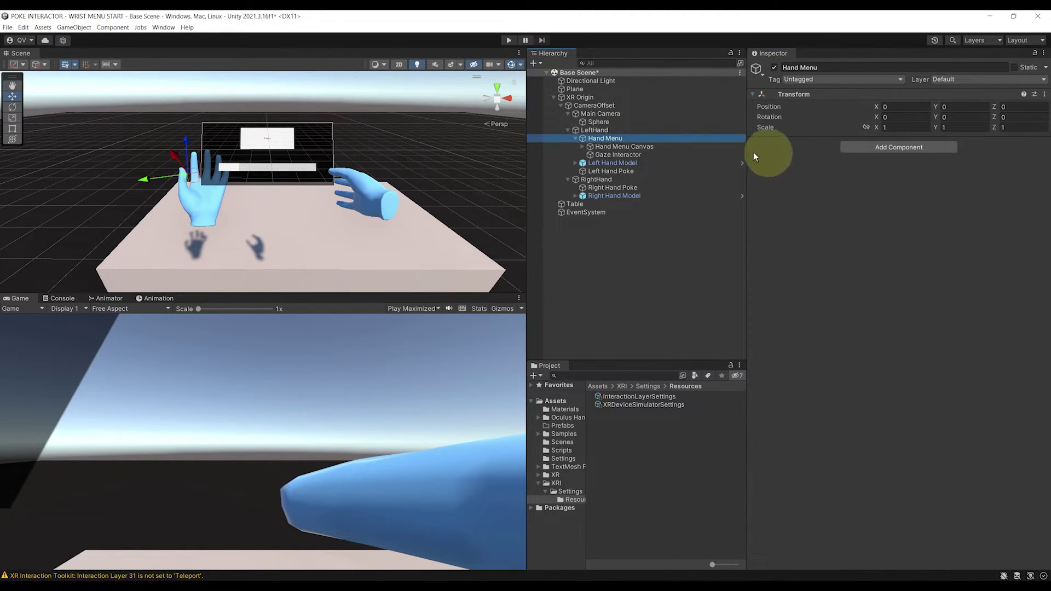
{"action": "left_click", "coordinate": [688, 147]}
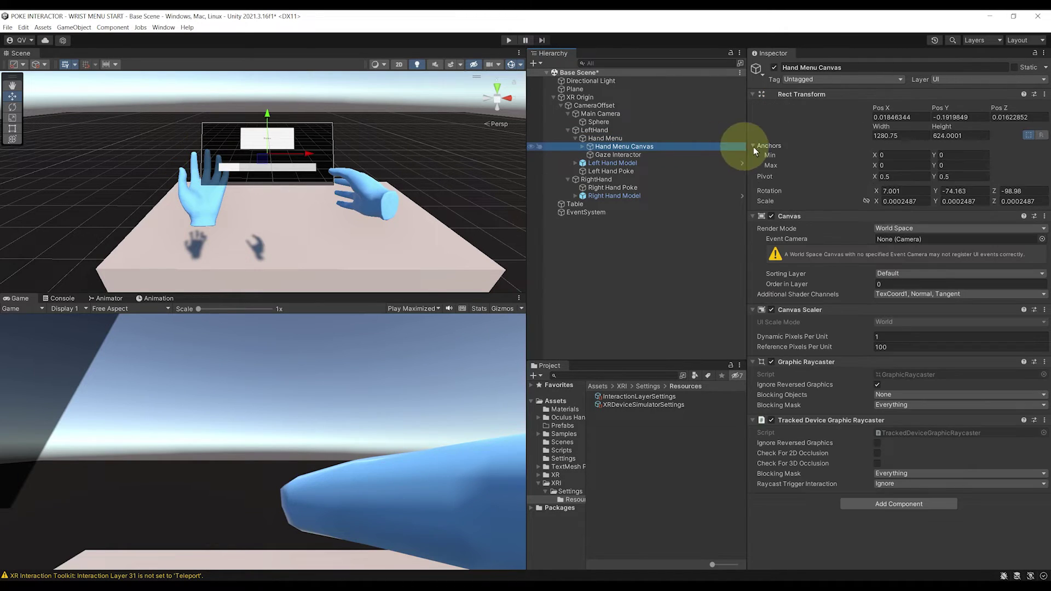
{"action": "left_click", "coordinate": [887, 502]}
{"action": "type", "text": "canvas"}
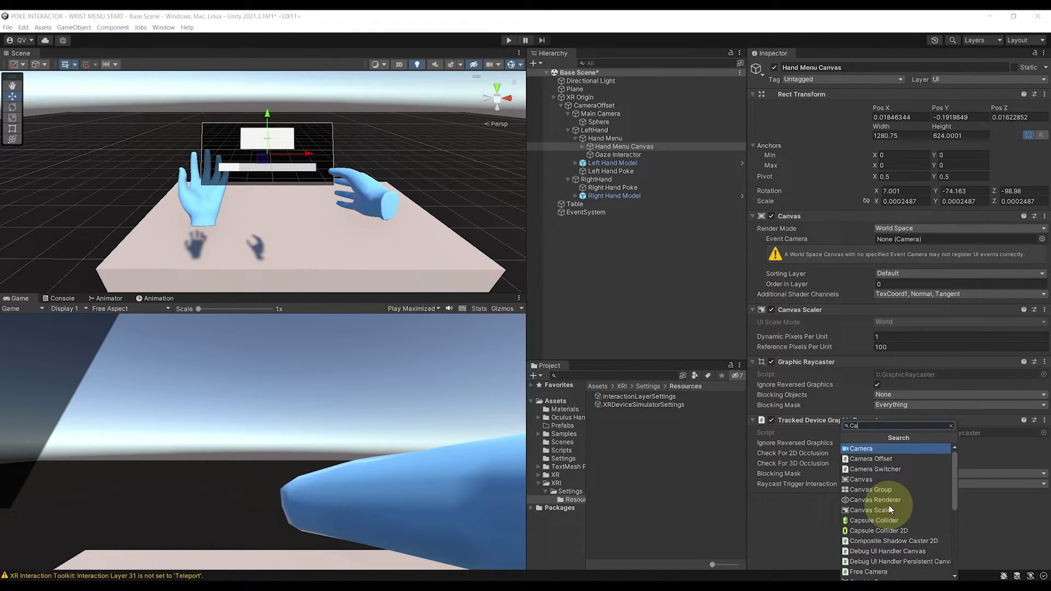
{"action": "key", "text": "Down"}
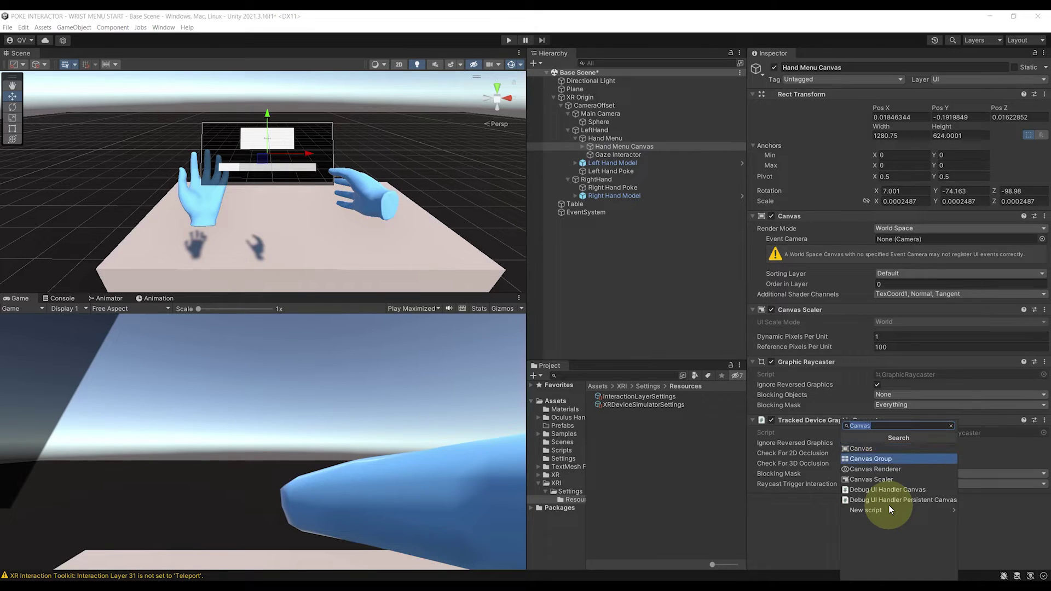
{"action": "key", "text": "Return"}
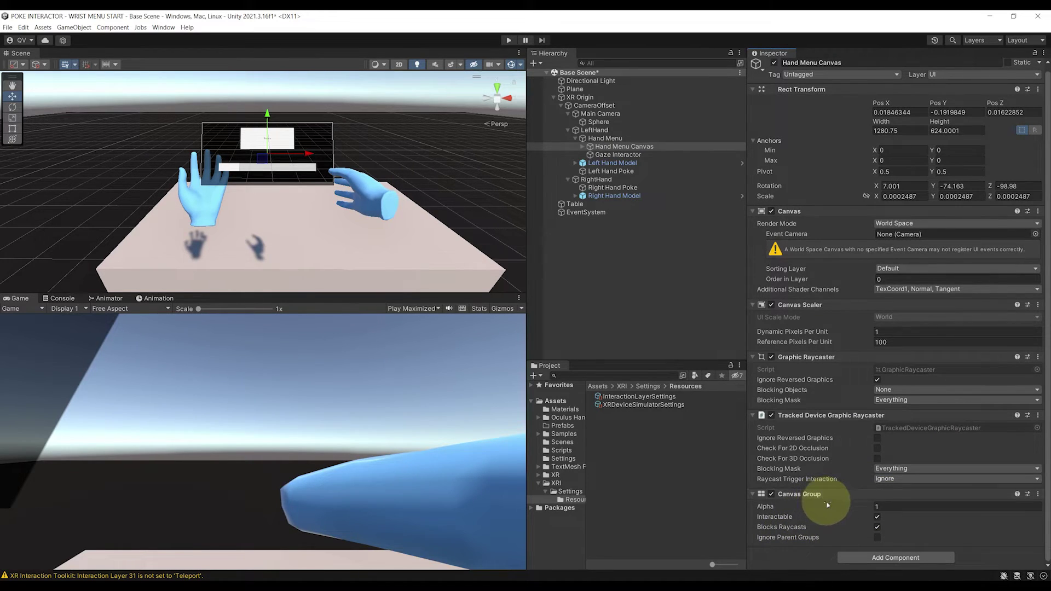
{"action": "mouse_move", "coordinate": [819, 507]}
{"action": "left_mouse_down"}
{"action": "mouse_move", "coordinate": [768, 509]}
{"action": "mouse_move", "coordinate": [805, 507]}
{"action": "left_mouse_up"}
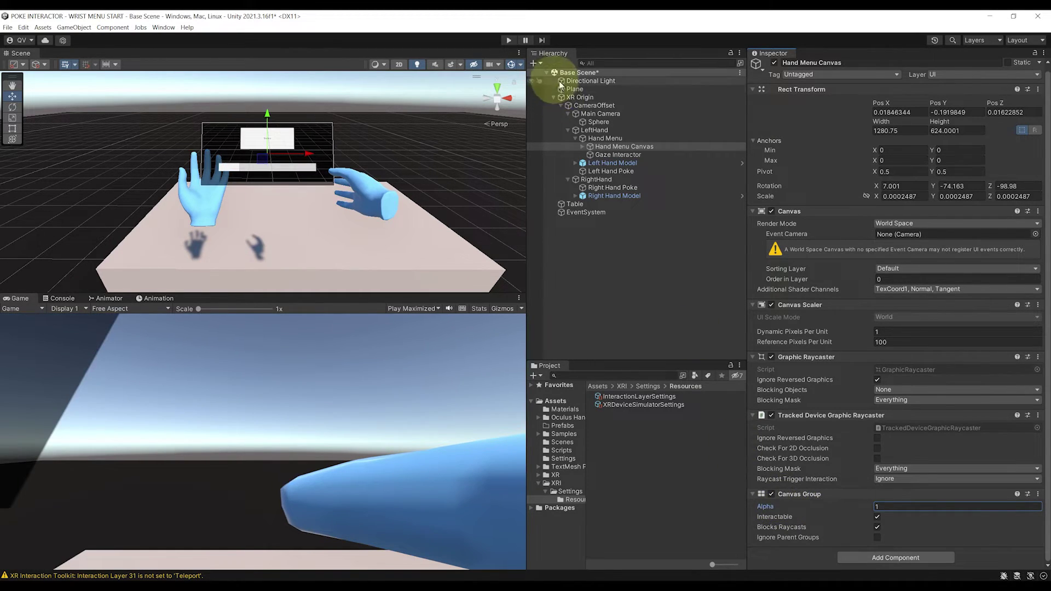
- Add an XR Interactable Affordance State Provider component to the Sphere
{"action": "left_click", "coordinate": [600, 121]}
{"action": "scroll", "coordinate": [842, 363], "scroll_direction": "down", "scroll_amount": 10}
{"action": "scroll", "coordinate": [843, 363], "scroll_direction": "up", "scroll_amount": 10}
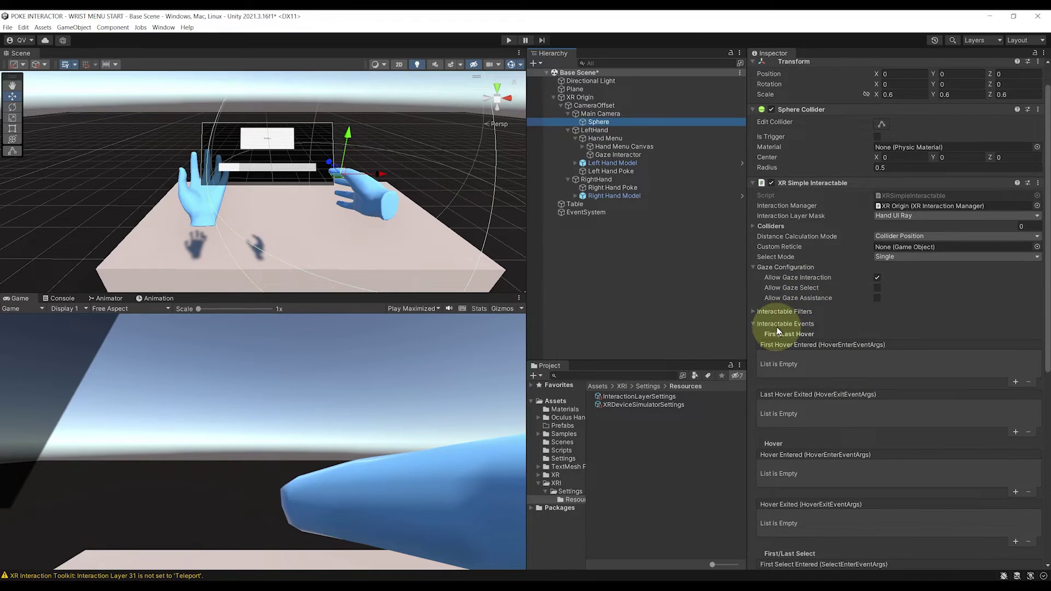
{"action": "left_click", "coordinate": [777, 327]}
{"action": "left_click", "coordinate": [887, 377]}
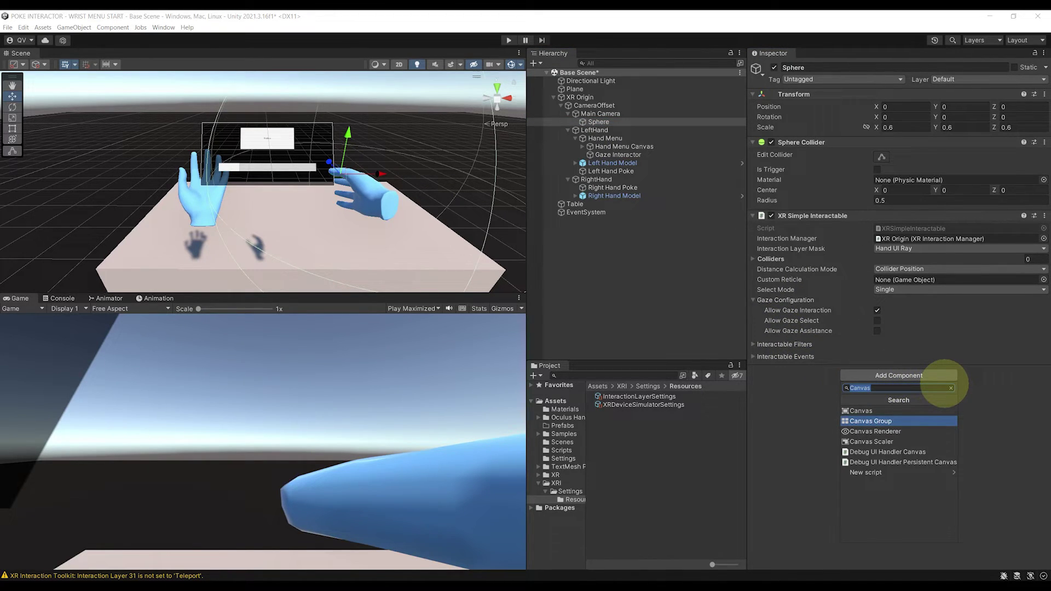
{"action": "type", "text": "XRIntera"}
{"action": "key", "text": "Up"}
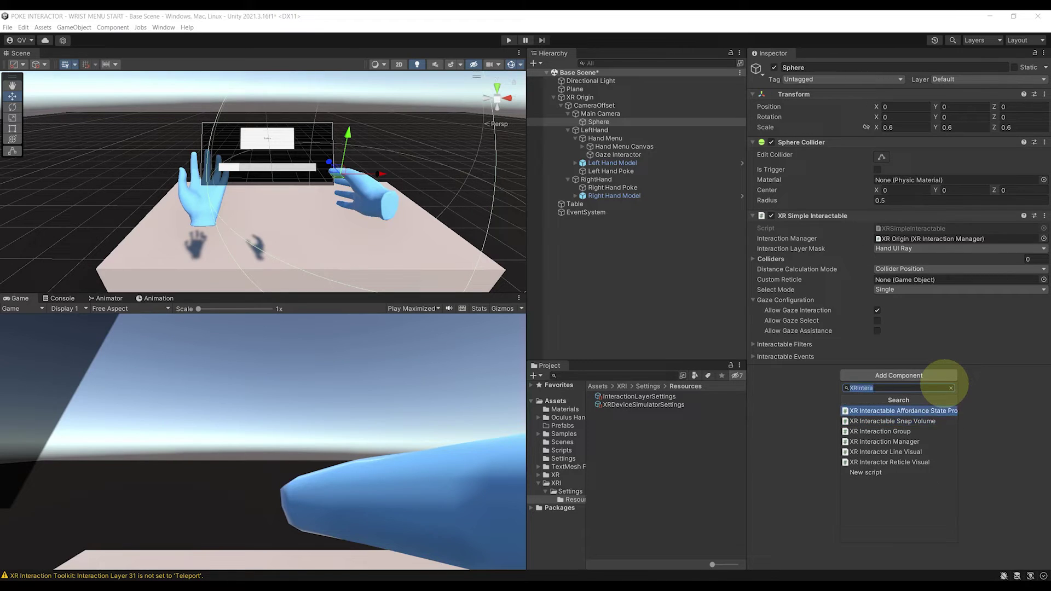
{"action": "key", "text": "Return"}
- Link the Sphere's XR Simple Interactable as the provider's source, save, and ignore select events
{"action": "left_click_drag", "start_coordinate": [946, 386], "coordinate": [893, 406]}
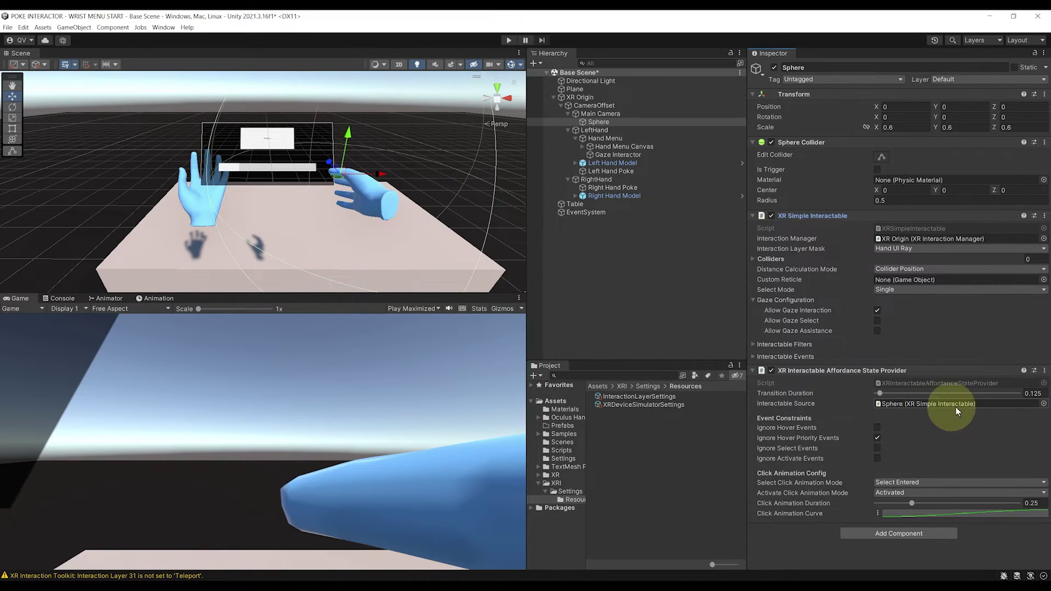
{"action": "key", "text": "ctrl+s"}
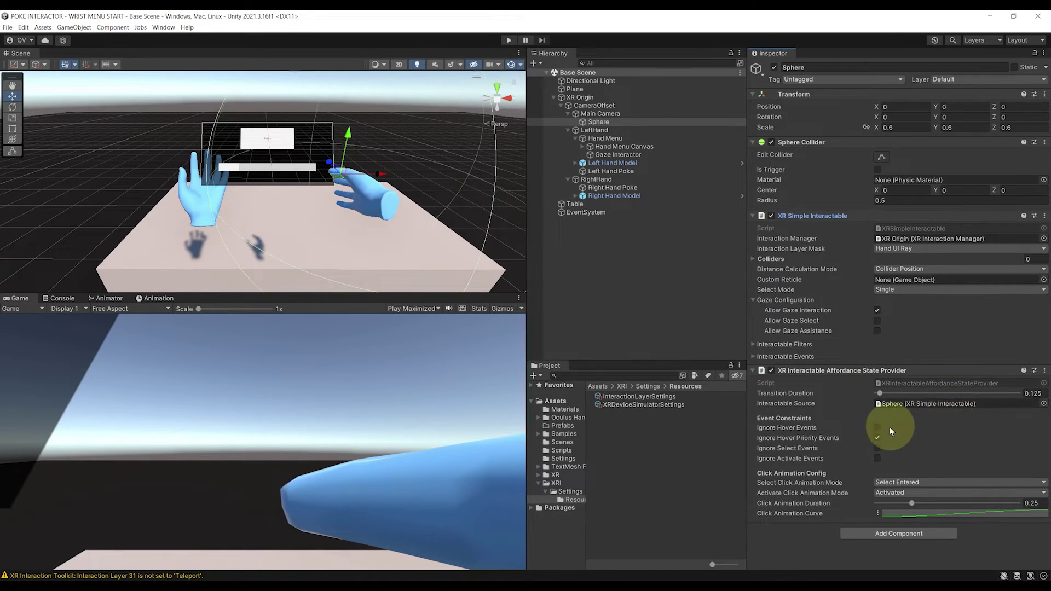
{"action": "left_click", "coordinate": [878, 448]}
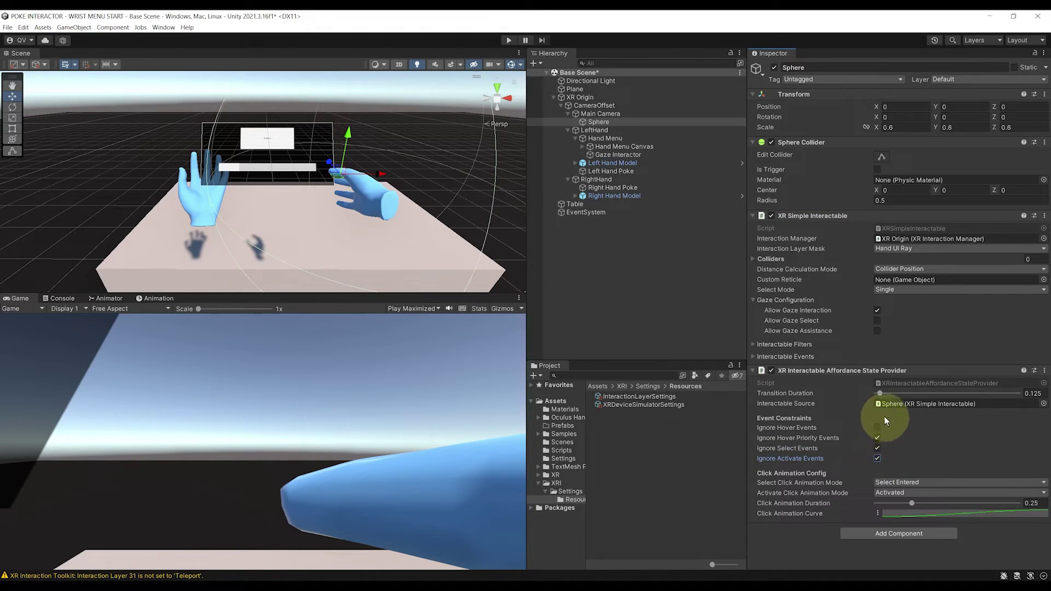
- Add a Float Affordance Receiver to the Sphere, assign its state provider, and save
{"action": "key", "text": "ctrl+s"}
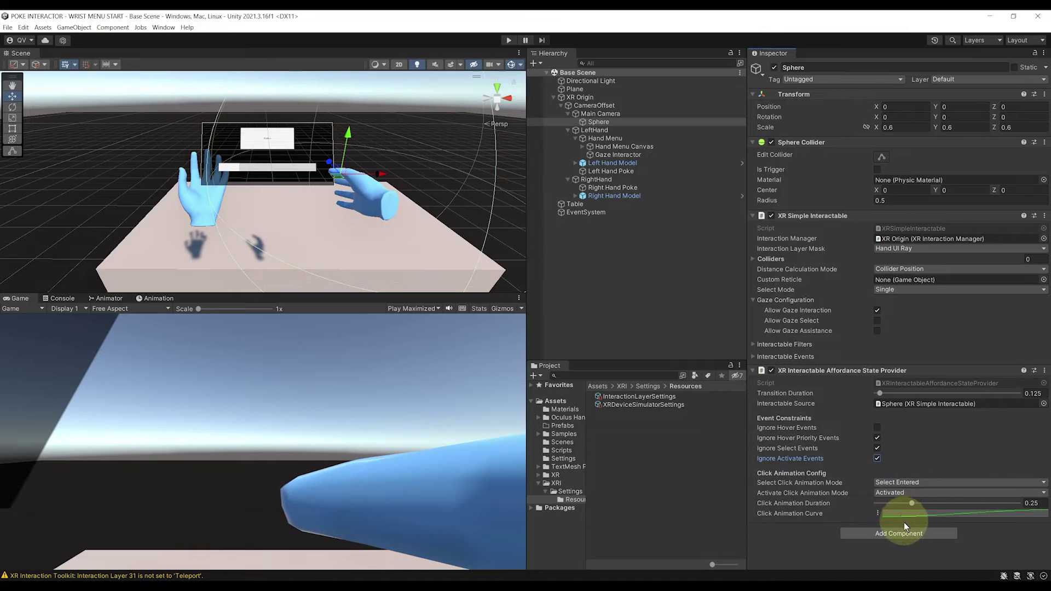
{"action": "left_click", "coordinate": [907, 530]}
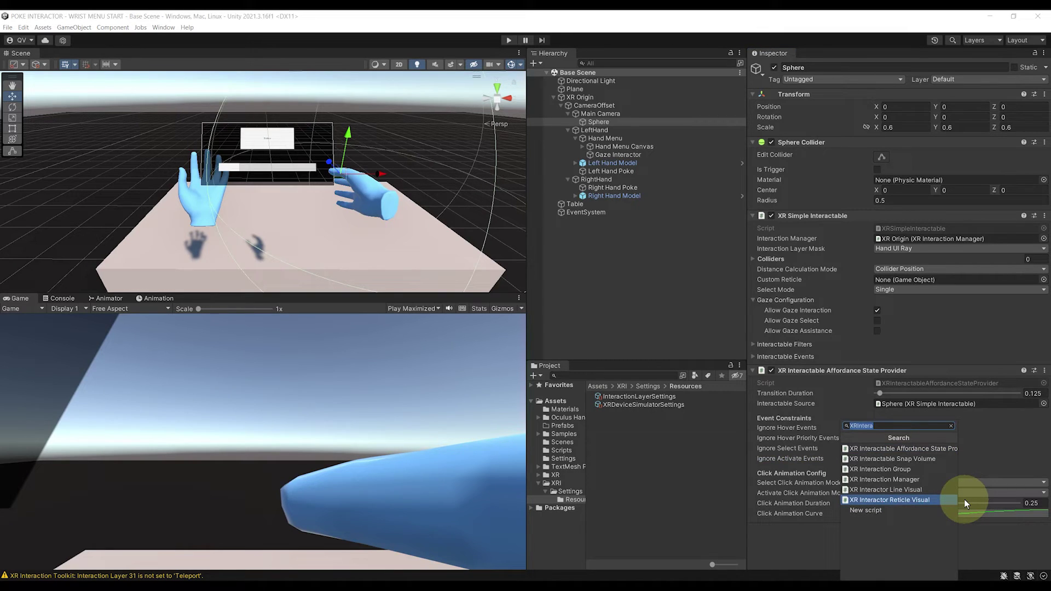
{"action": "type", "text": "Float af"}
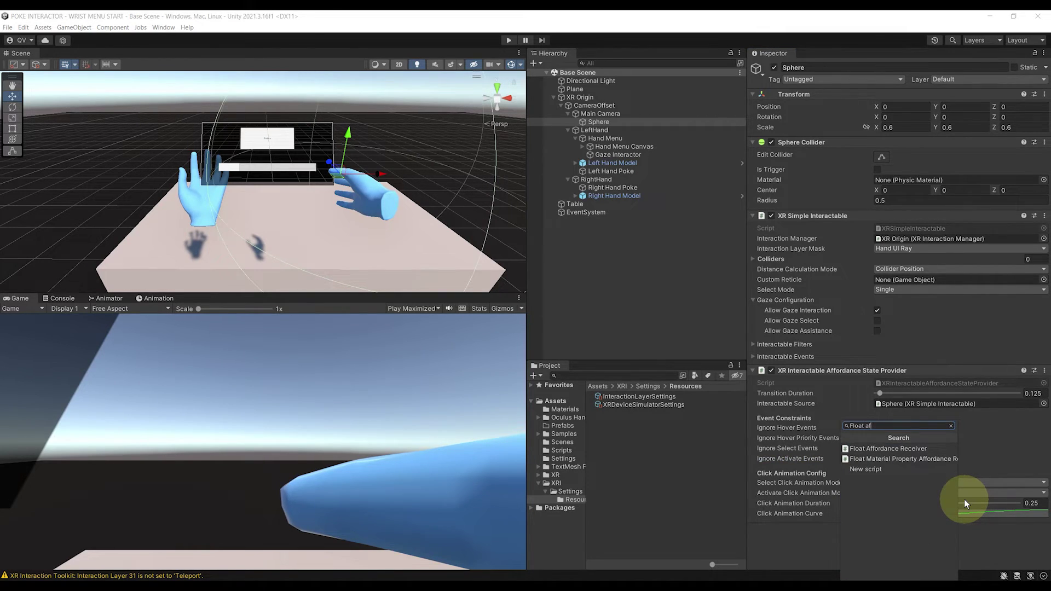
{"action": "key", "text": "Down"}
{"action": "key", "text": "Return"}
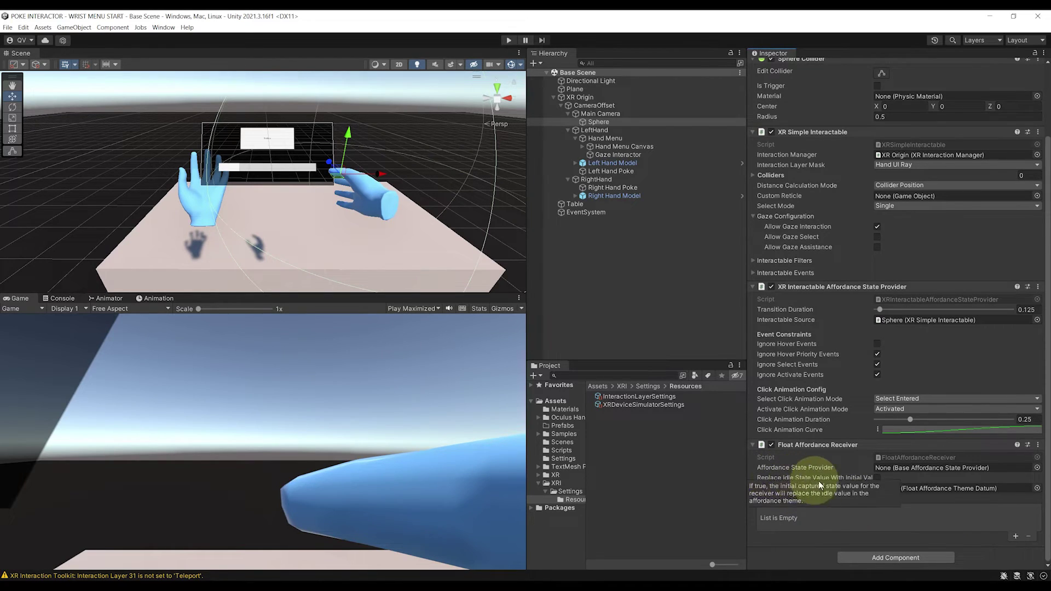
{"action": "left_click_drag", "start_coordinate": [849, 288], "coordinate": [904, 468]}
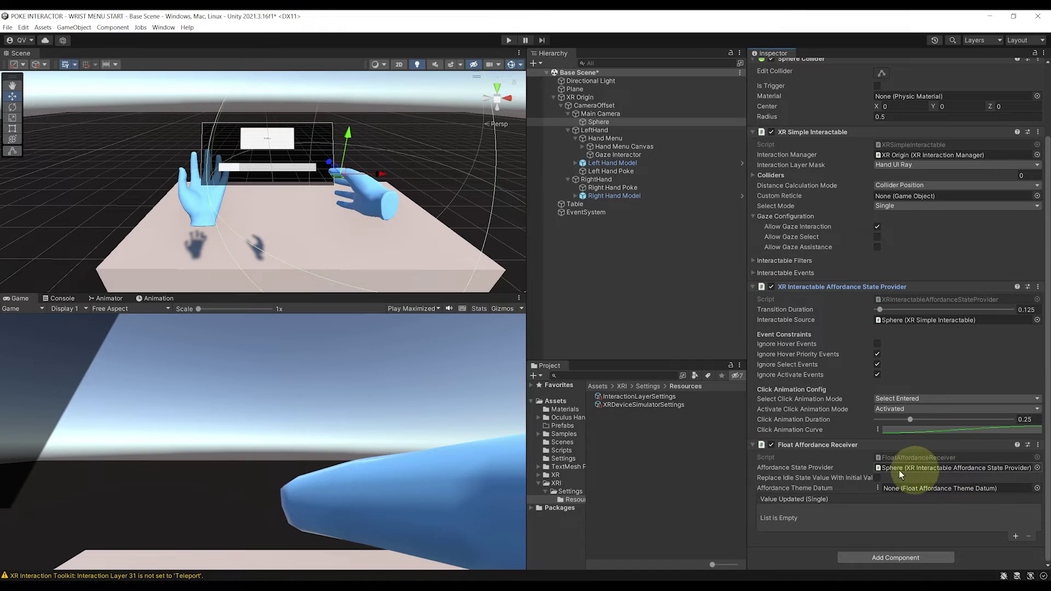
{"action": "key", "text": "ctrl+s"}
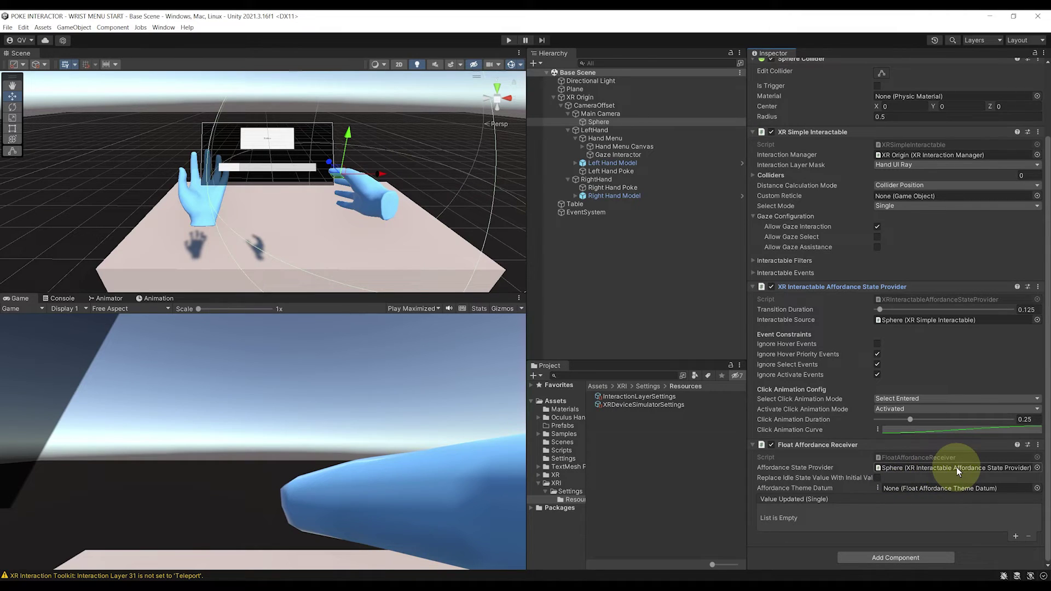
- Create a Float Affordance Theme in Assets named 'Hand Menu Affordance'
{"action": "left_click", "coordinate": [558, 401]}
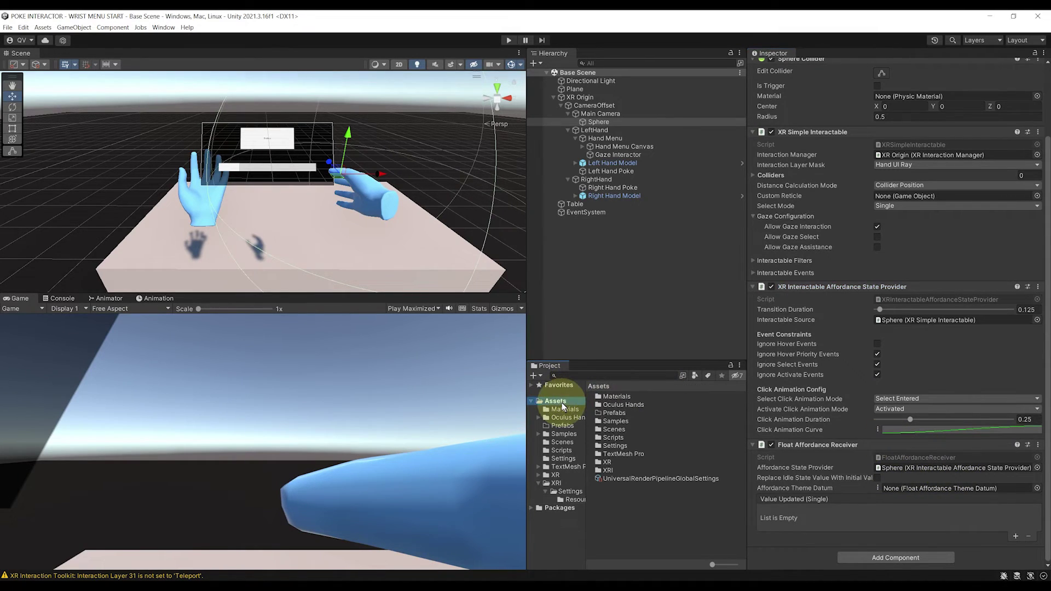
{"action": "right_click", "coordinate": [622, 498]}
{"action": "mouse_move", "coordinate": [659, 260]}
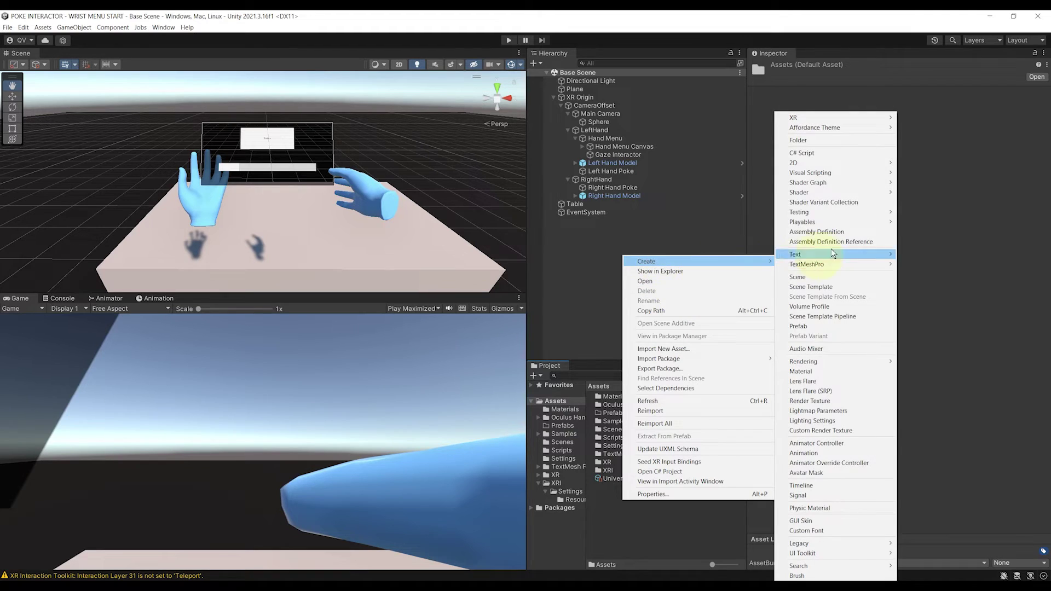
{"action": "mouse_move", "coordinate": [838, 127]}
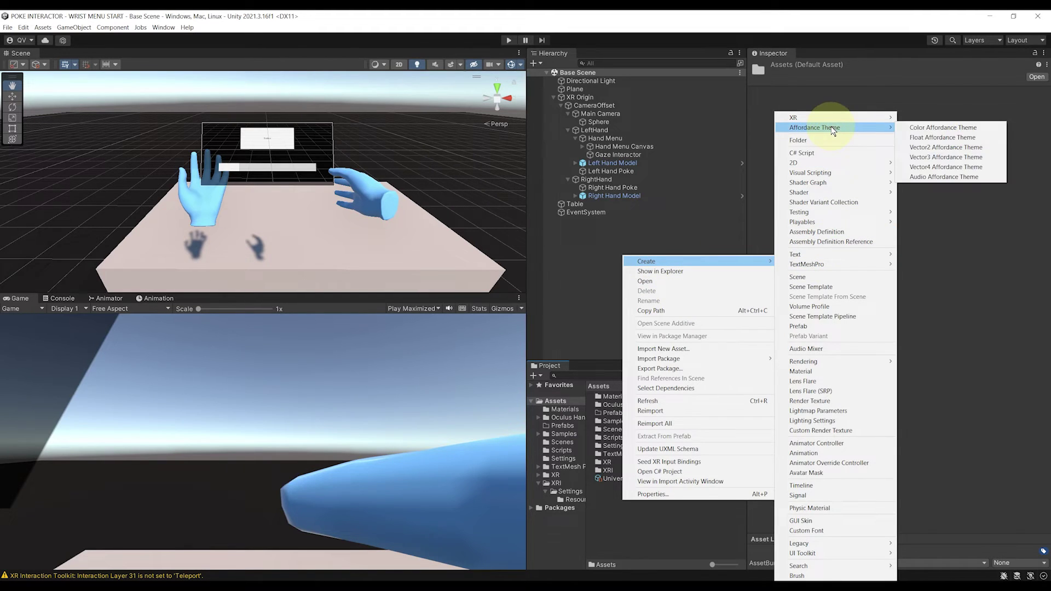
{"action": "left_click", "coordinate": [913, 138]}
{"action": "key", "text": "Return"}
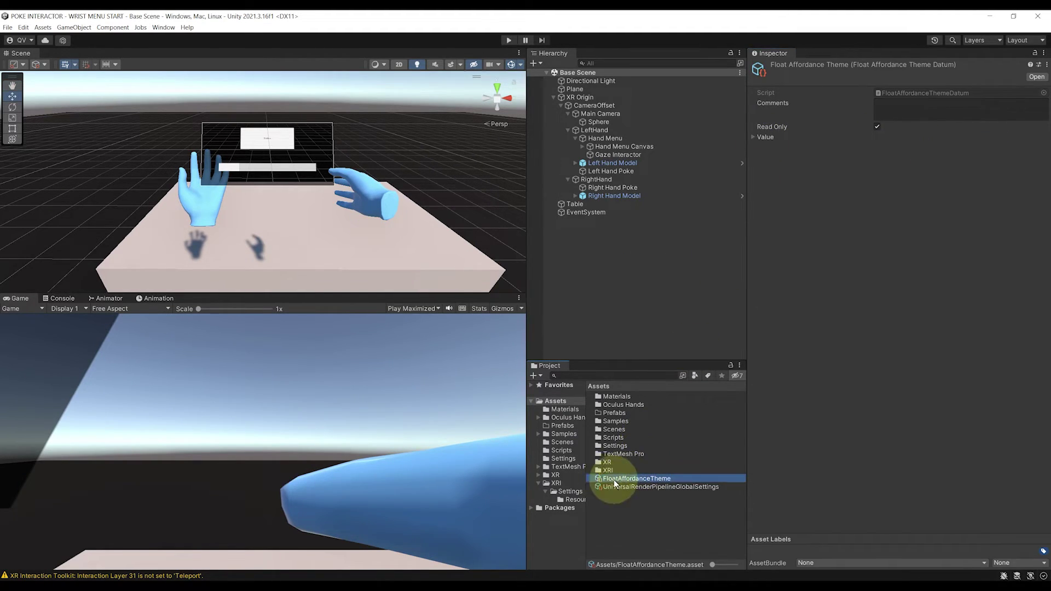
{"action": "left_click", "coordinate": [613, 479]}
{"action": "type", "text": "Hand Menu Affordance"}
{"action": "key", "text": "Return"}
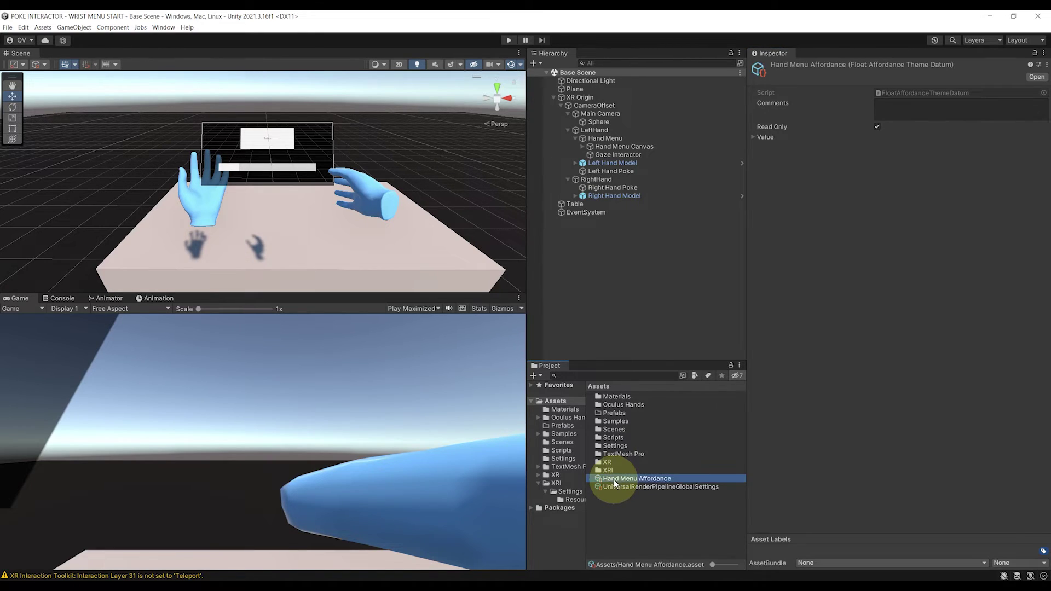
- Set the theme's hovered state Start Value to 1
{"action": "left_click", "coordinate": [764, 138]}
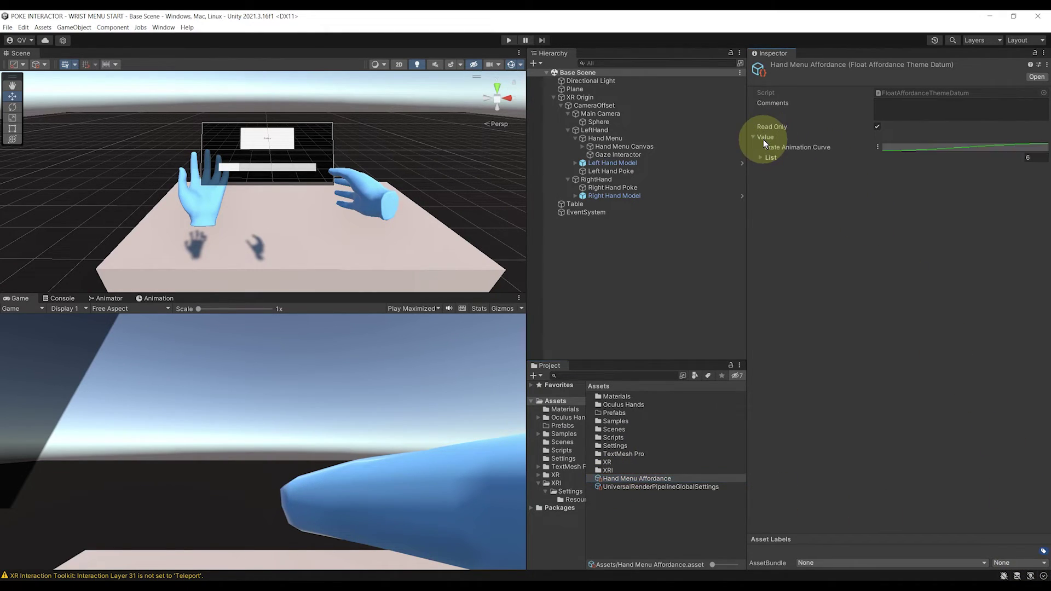
{"action": "left_click", "coordinate": [772, 157]}
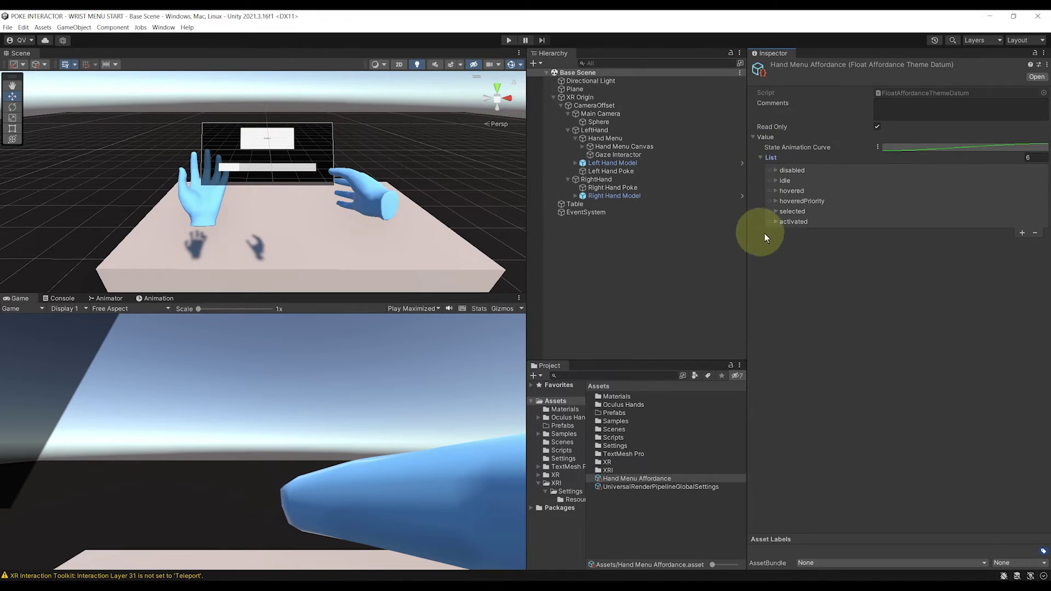
{"action": "left_click", "coordinate": [791, 191]}
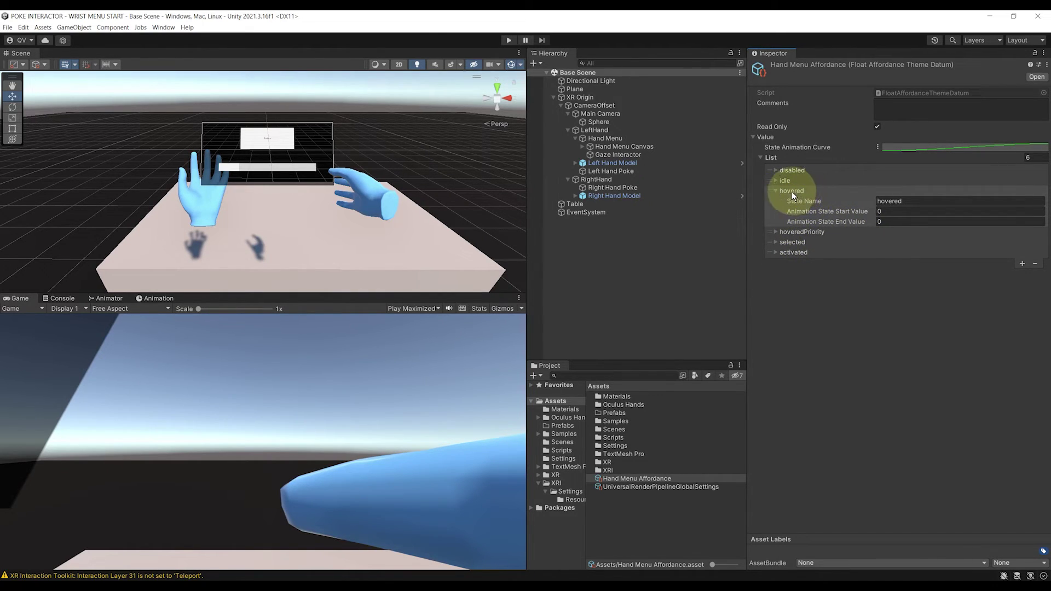
{"action": "left_click", "coordinate": [920, 211]}
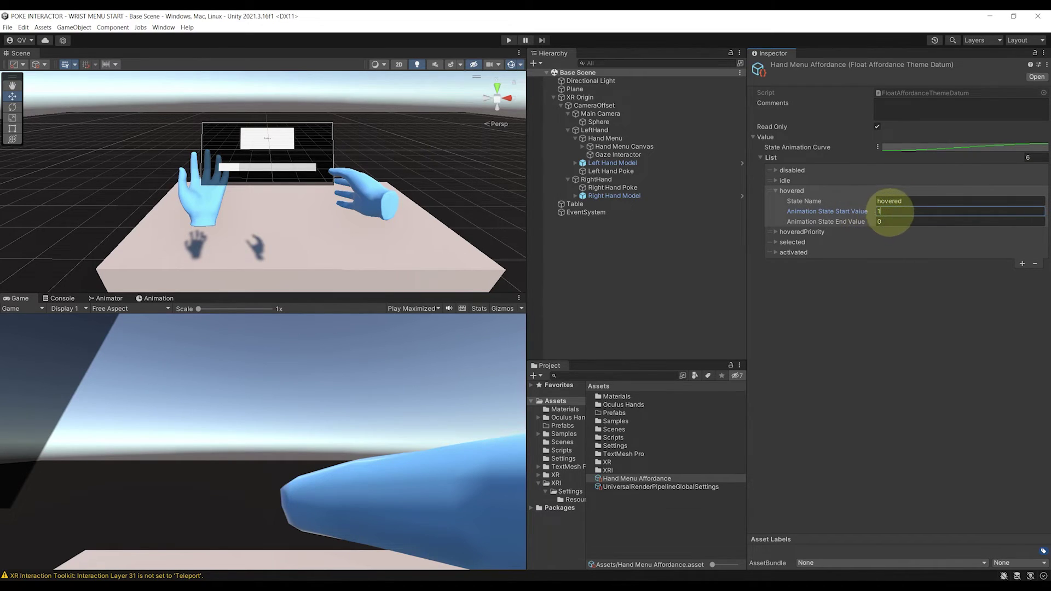
{"action": "type", "text": "1"}
- Assign Hand Menu Affordance as the Sphere receiver's theme and add a Value Updated response
{"action": "left_click", "coordinate": [608, 122]}
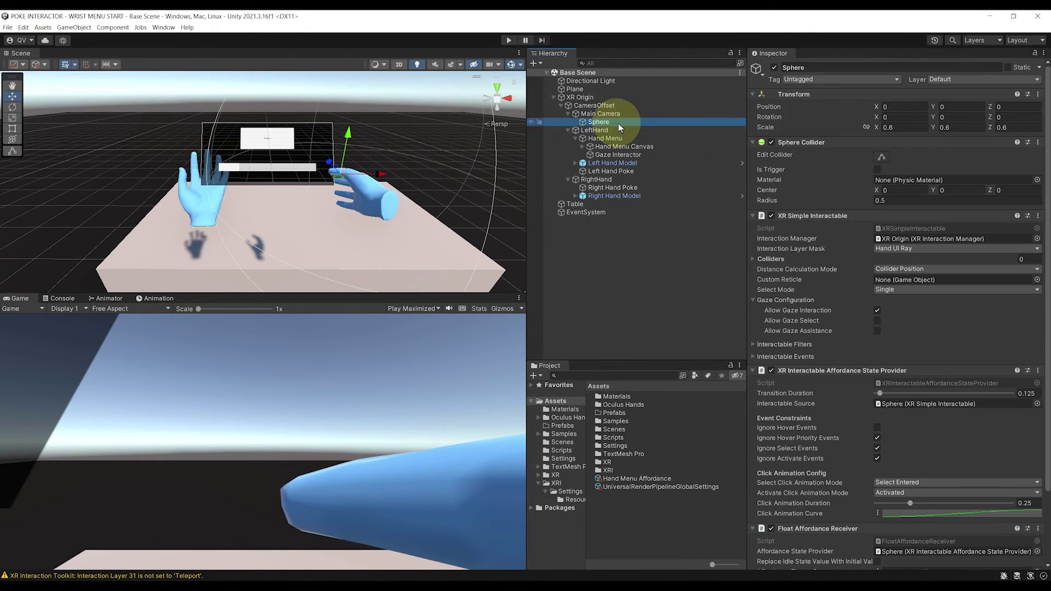
{"action": "left_click_drag", "start_coordinate": [661, 481], "coordinate": [945, 492]}
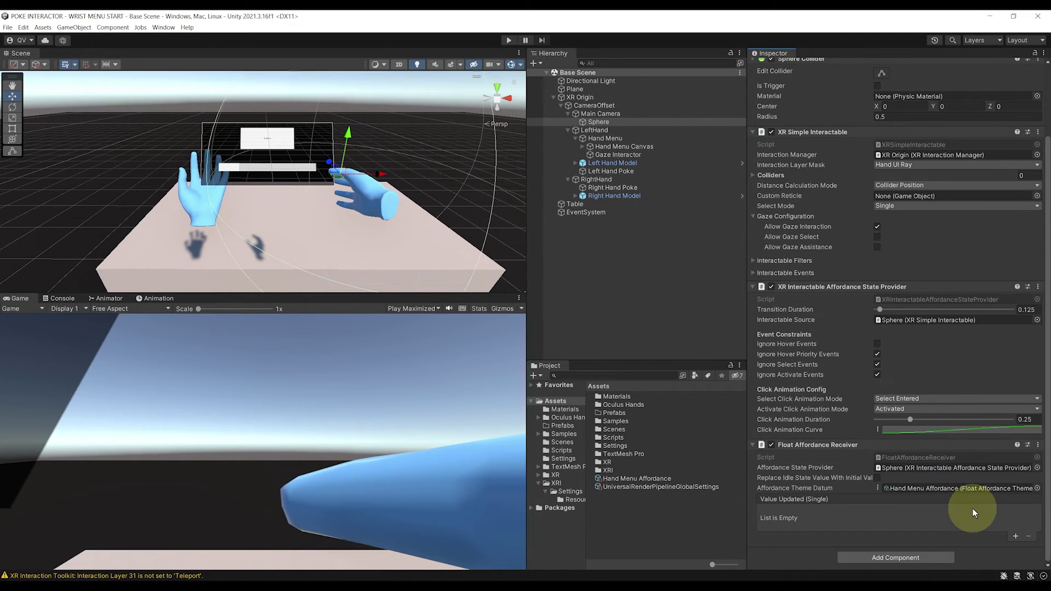
{"action": "left_click", "coordinate": [1014, 537]}
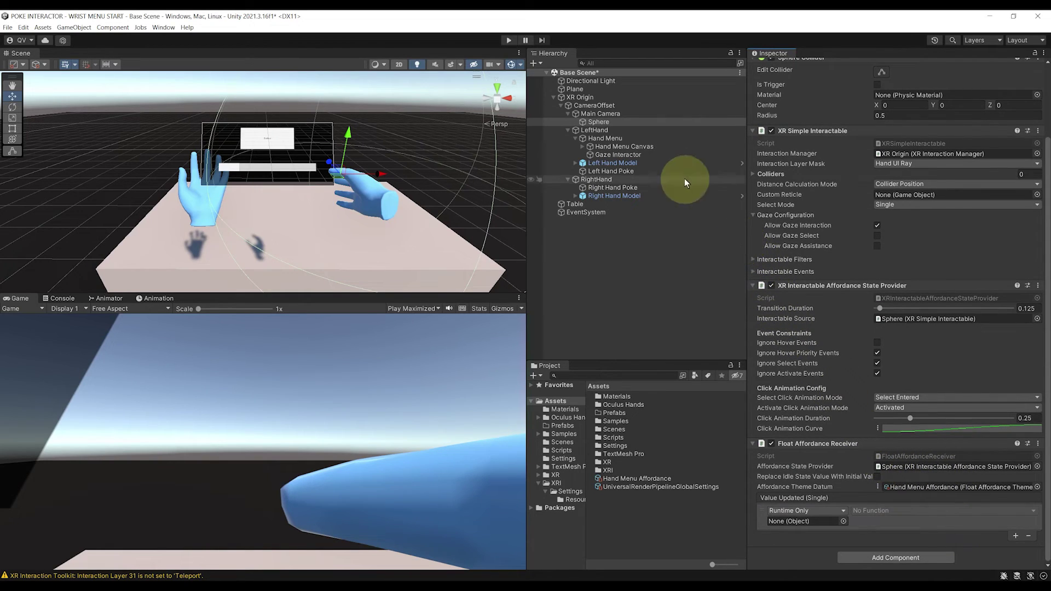
- Make the Value Updated response set the Hand Menu Canvas's CanvasGroup alpha
{"action": "left_click_drag", "start_coordinate": [634, 148], "coordinate": [793, 475]}
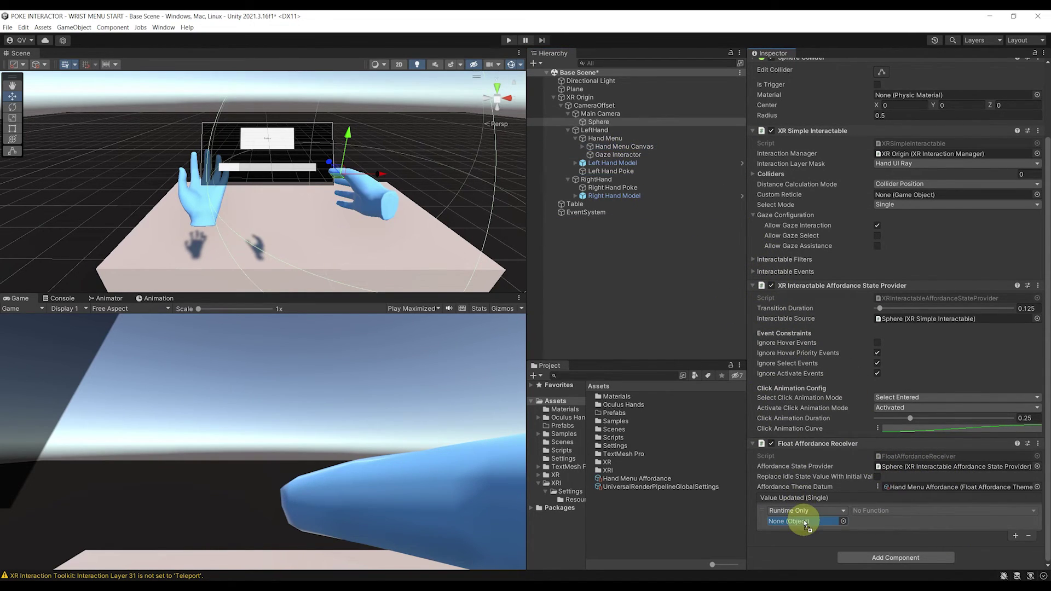
{"action": "left_click", "coordinate": [877, 510]}
{"action": "mouse_move", "coordinate": [898, 511]}
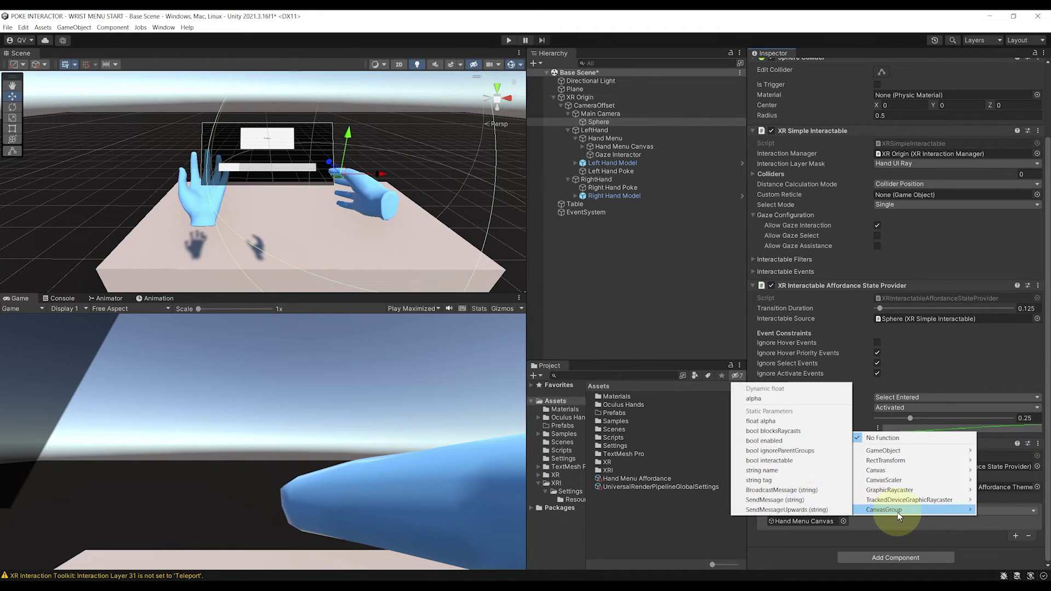
{"action": "left_click", "coordinate": [760, 399]}
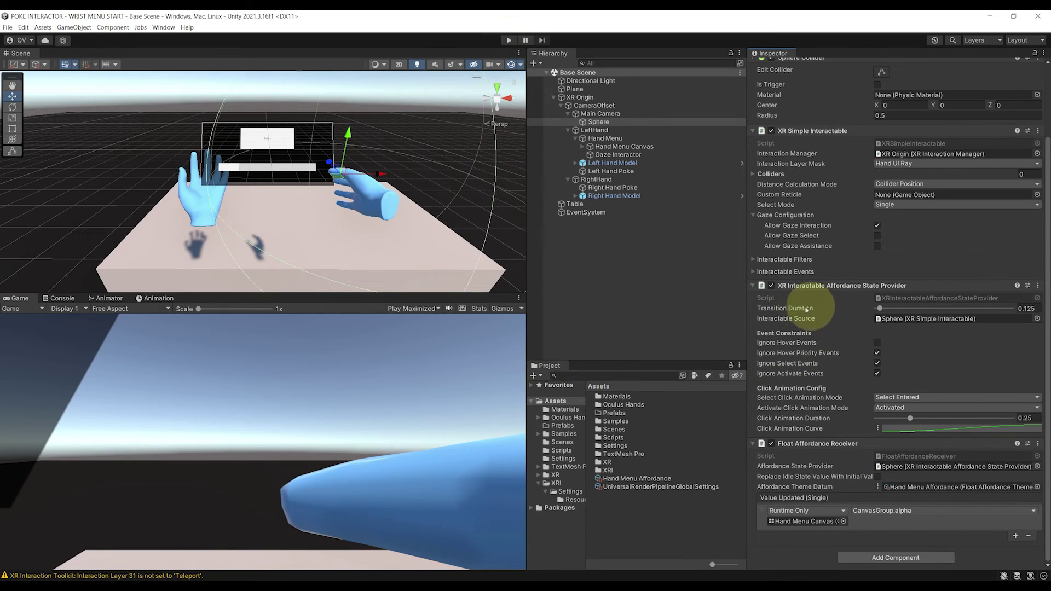
{"action": "left_click", "coordinate": [881, 309]}
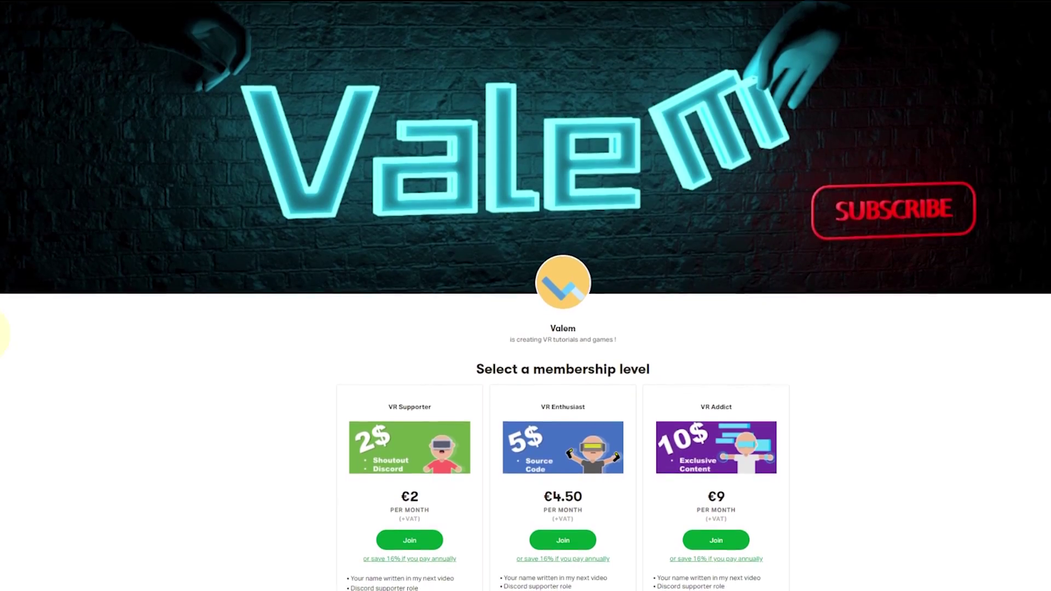
- Scroll down the Patreon creator page to the three membership tiers and their prices
{"action": "scroll", "coordinate": [2, 334], "scroll_direction": "down", "scroll_amount": 1}
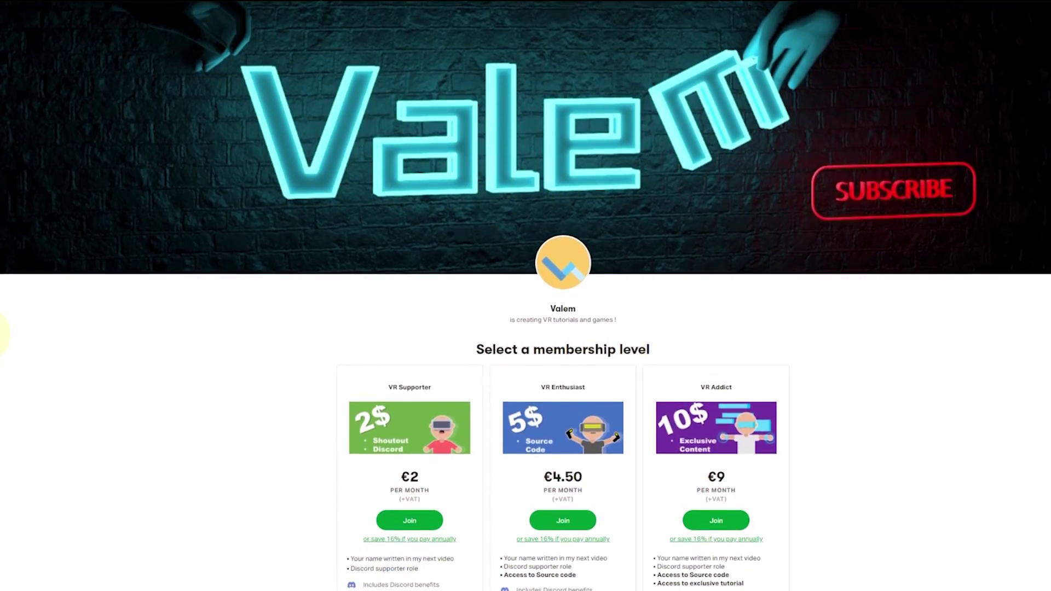
{"action": "scroll", "coordinate": [3, 334], "scroll_direction": "down", "scroll_amount": 1}
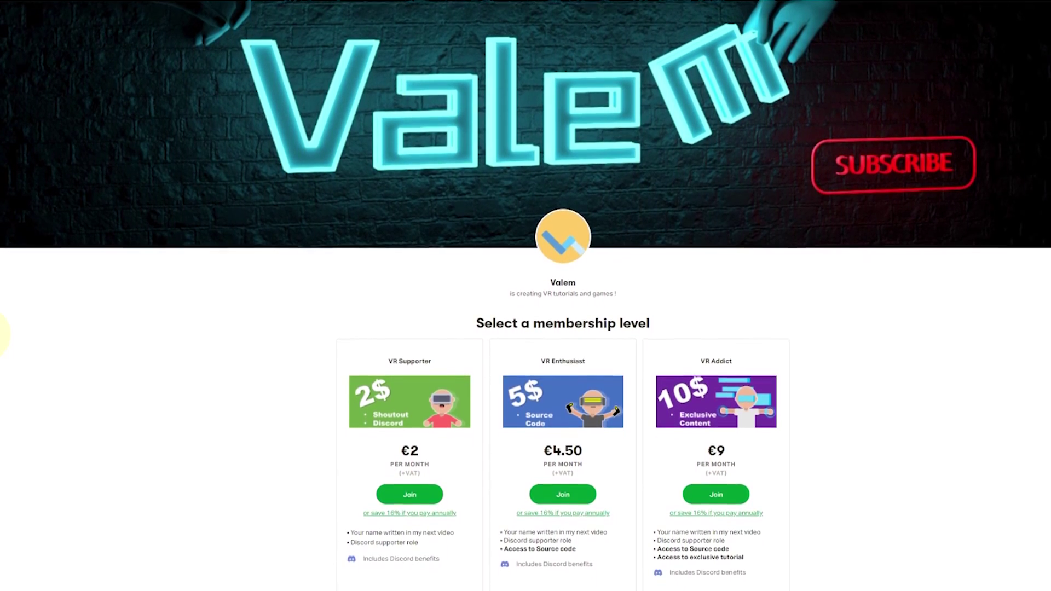
{"action": "scroll", "coordinate": [2, 334], "scroll_direction": "down", "scroll_amount": 1}
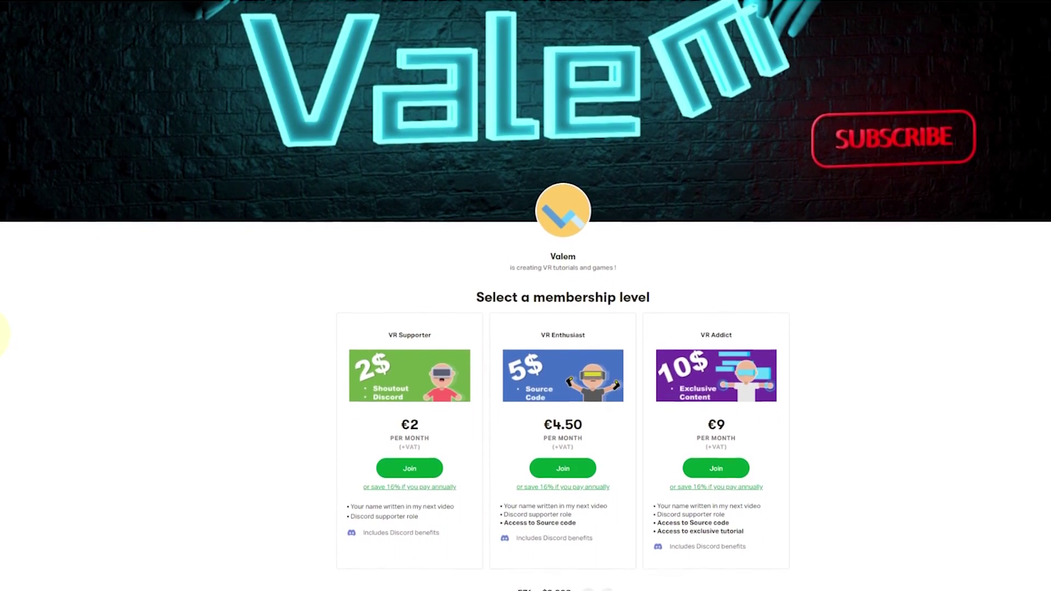